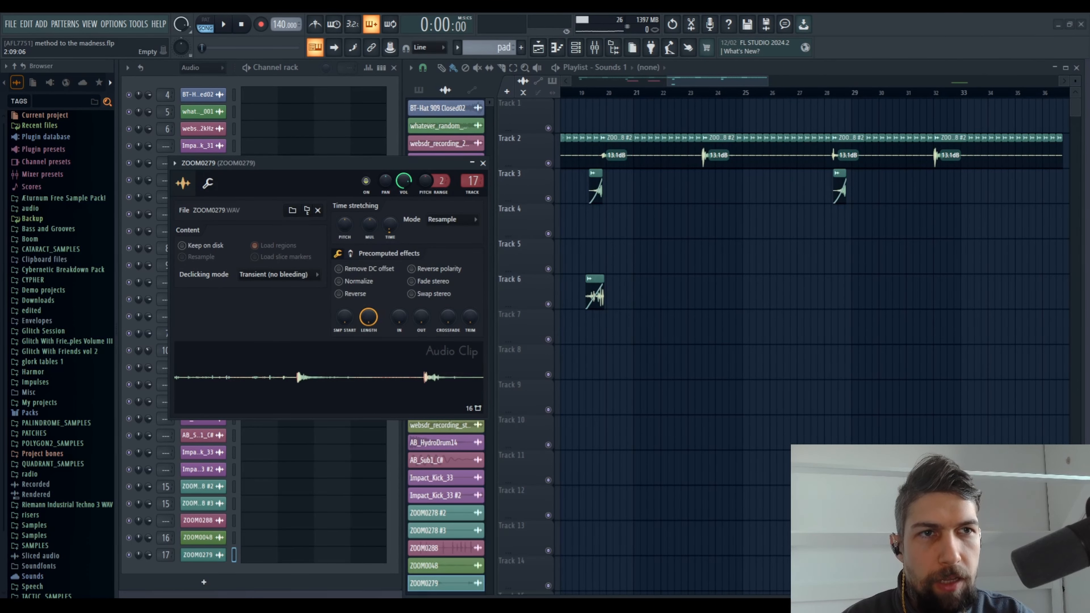
Close the settings window of the ZOOM0279 audio clip
scroll(720, 92, "down", 5)
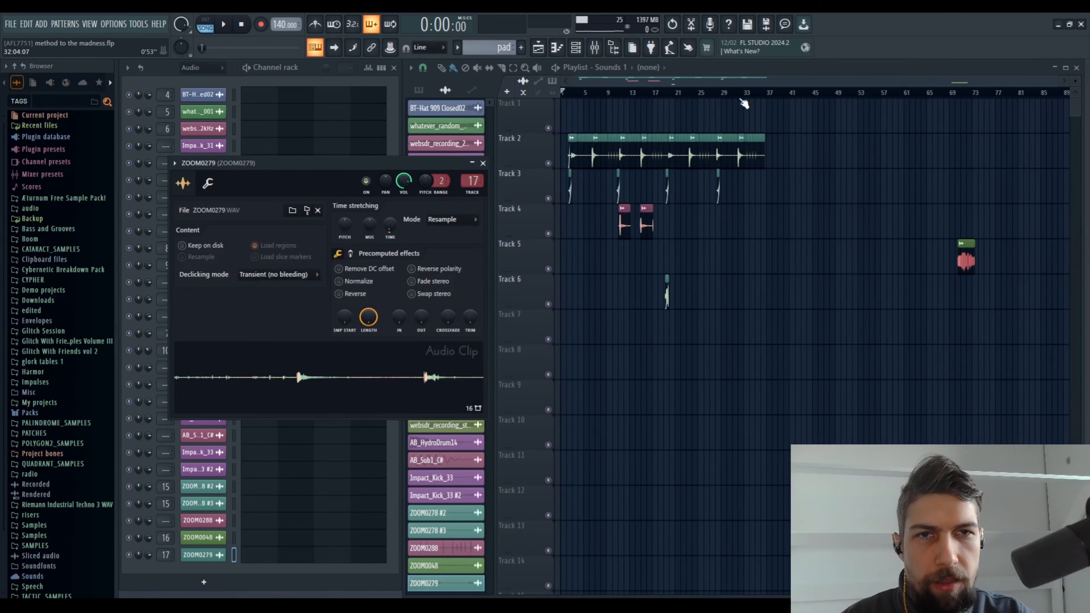
left_click(734, 84)
scroll(628, 97, "up", 2)
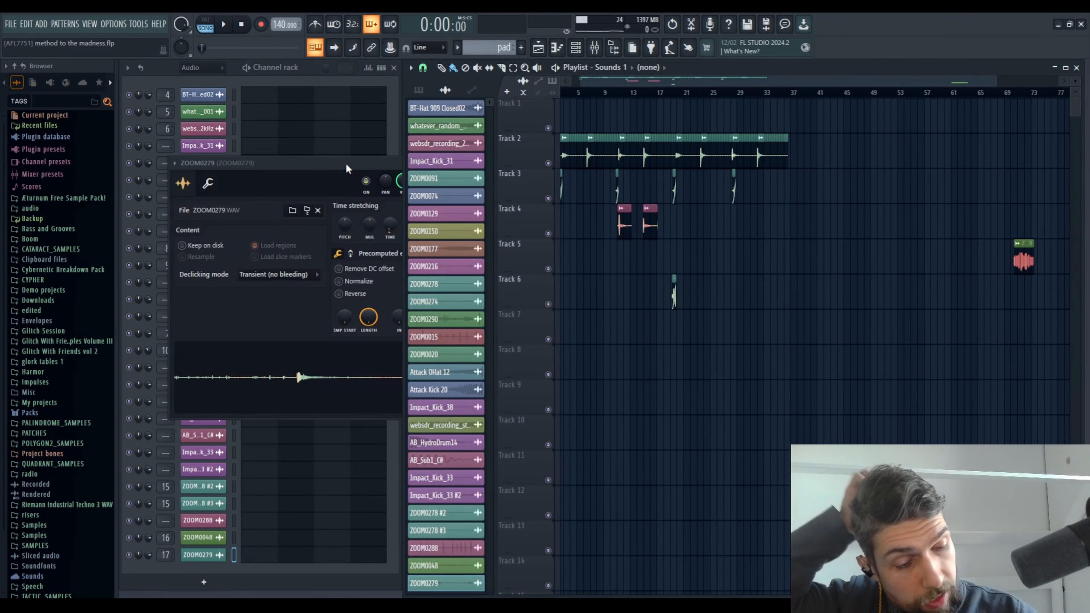
left_click(326, 167)
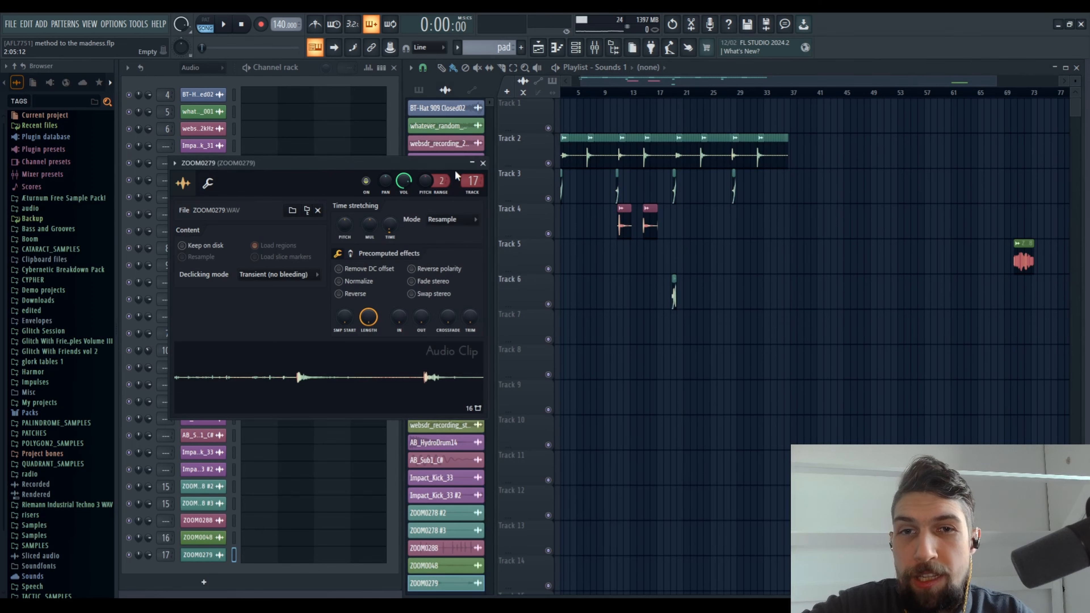
left_click(484, 164)
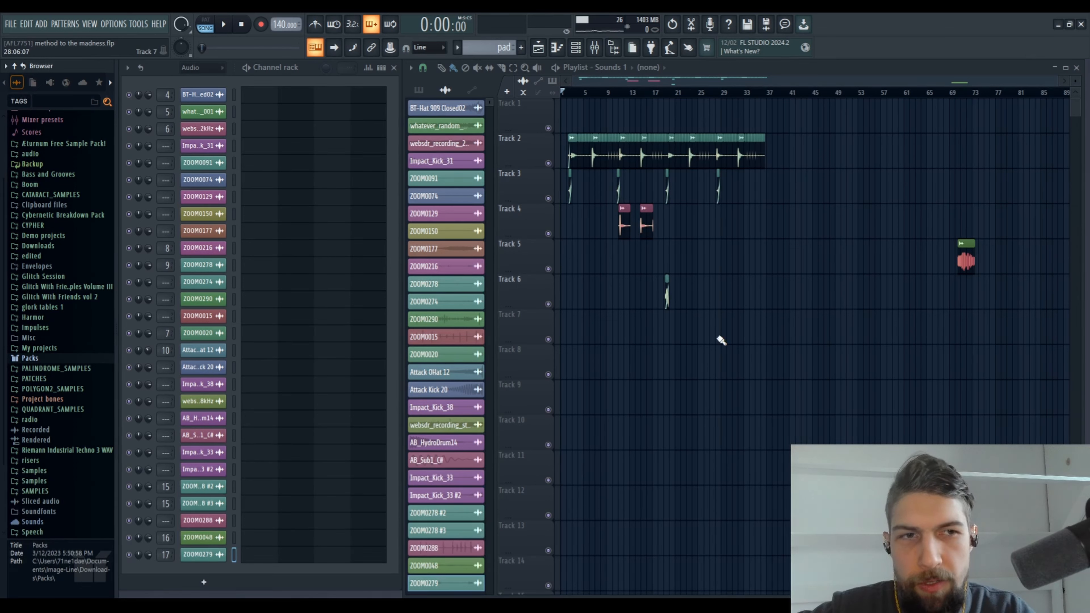
Place the AMX CH 1 sample from the Packs > Drums > Hats folder on Track 1 at bar 63
scroll(60, 395, "up", 3)
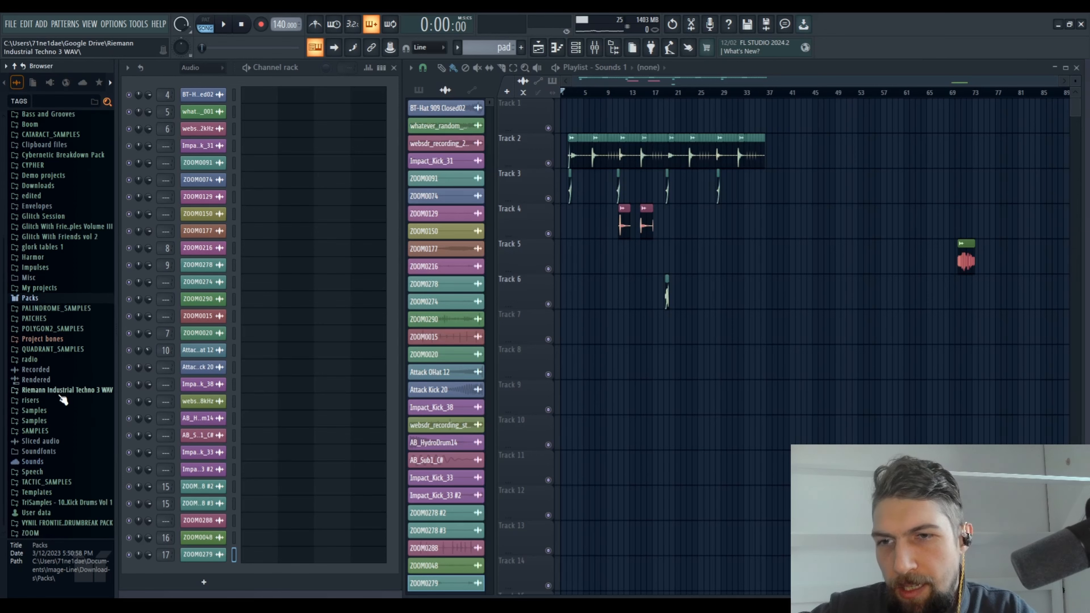
left_click(47, 411)
scroll(47, 412, "down", 3)
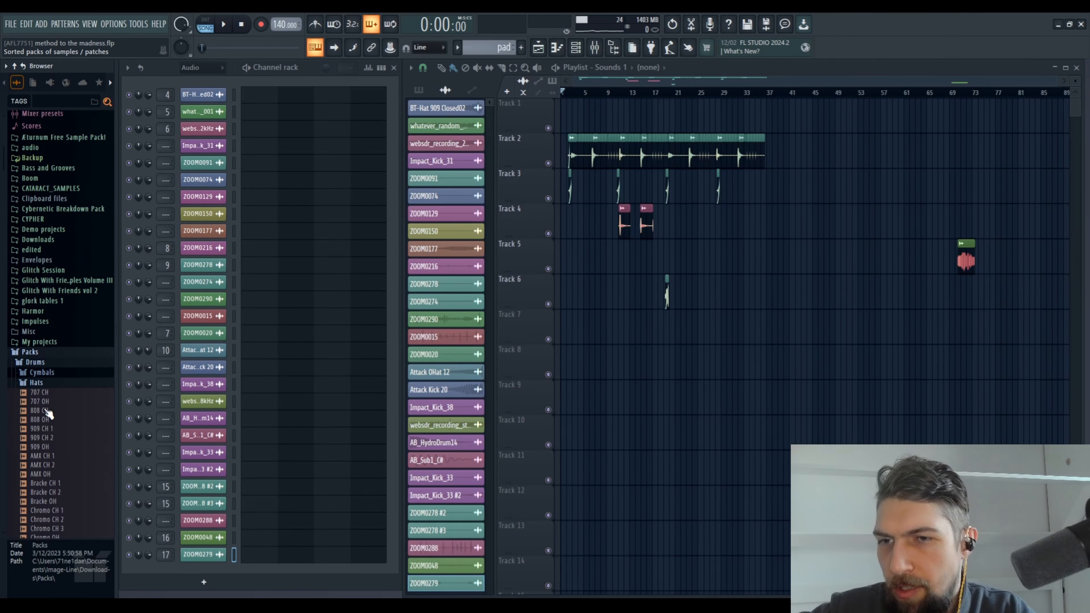
left_click(87, 458)
left_click_drag(88, 460, 917, 125)
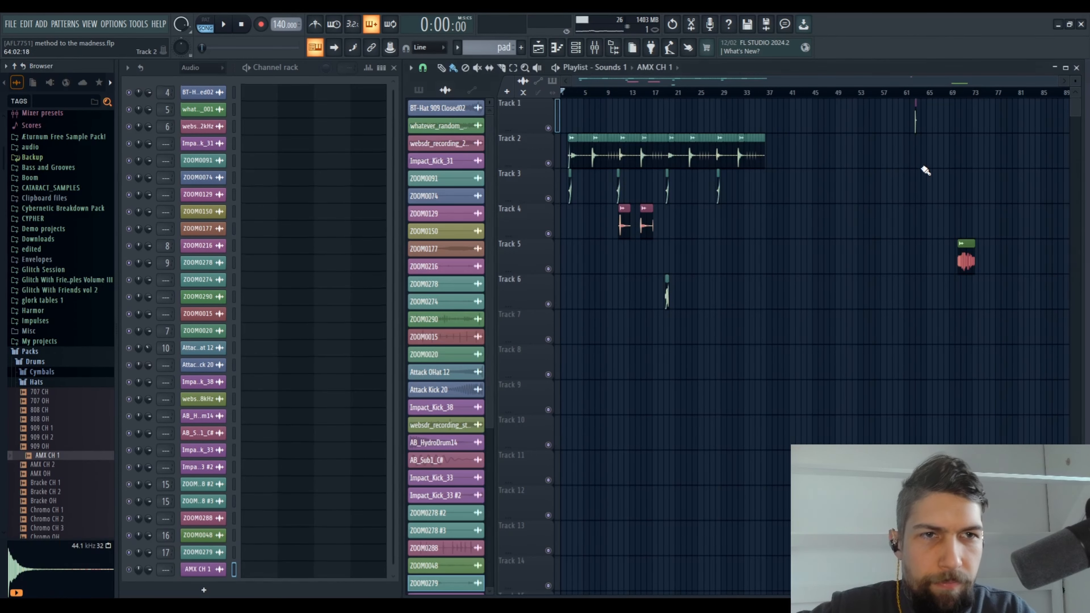
Try stretching the AMX CH 1 clip on Track 1 to nearly three bars, audition it, undo the stretch and replay the original
left_click_drag(920, 165, 808, 179)
scroll(807, 96, "up", 5)
left_click_drag(1048, 166, 610, 172)
scroll(735, 94, "up", 5)
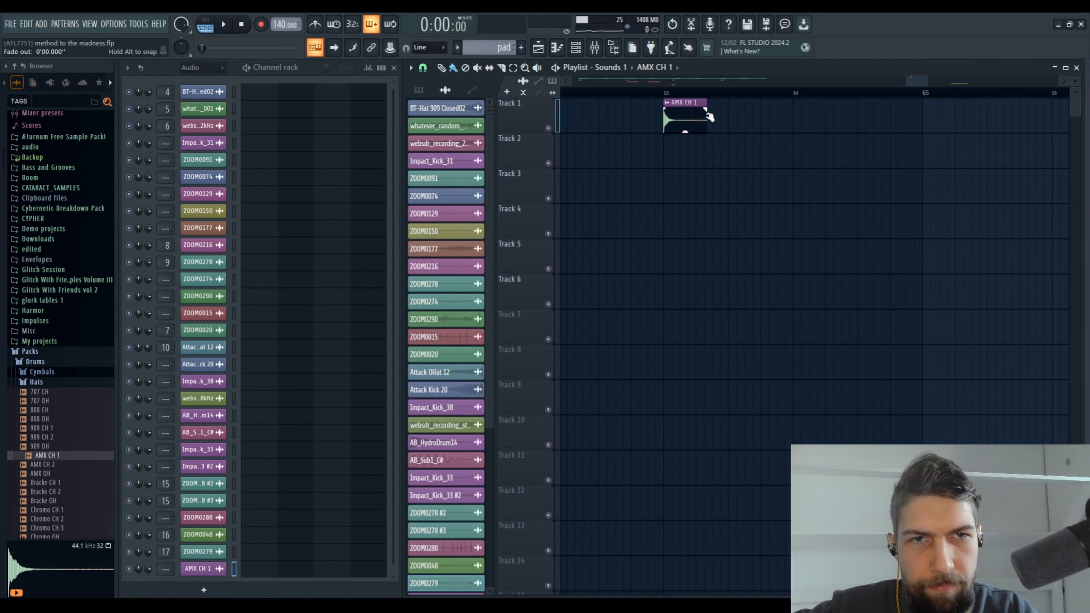
left_click_drag(706, 112, 1029, 121)
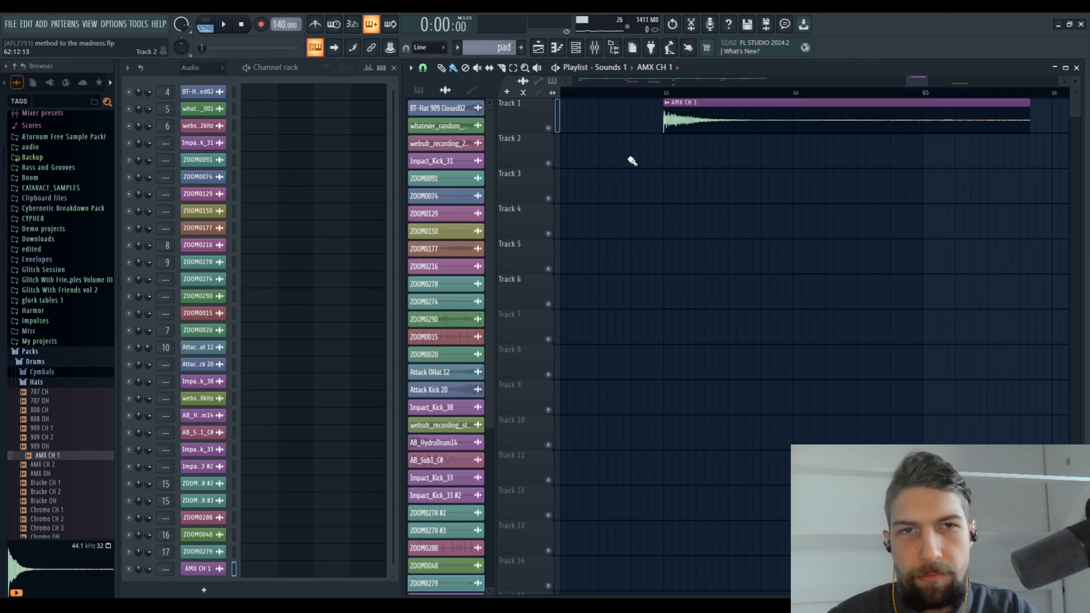
key("space")
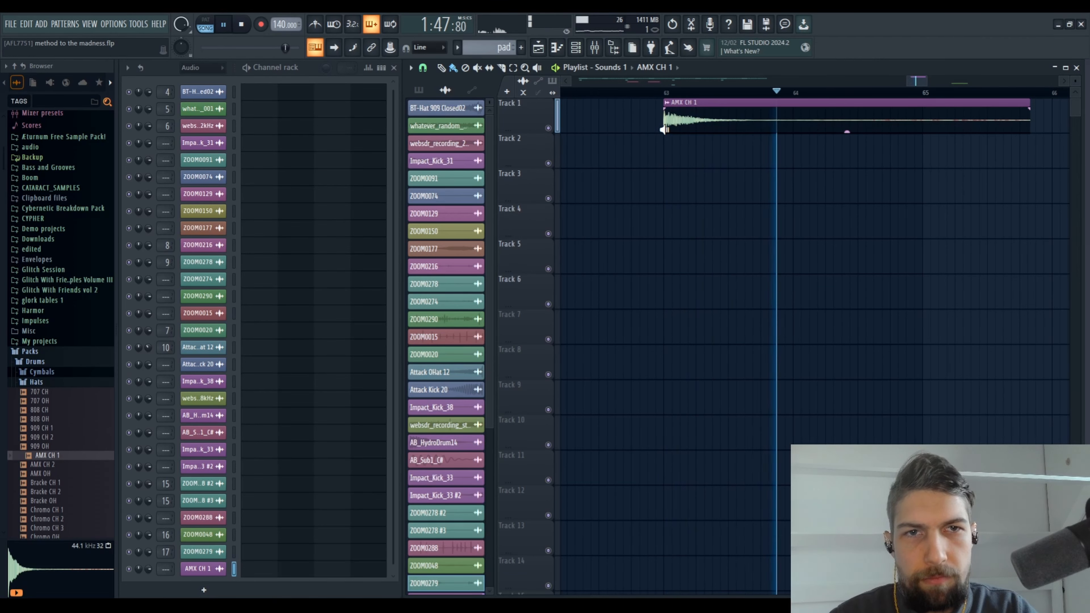
key("space")
key("ctrl+z")
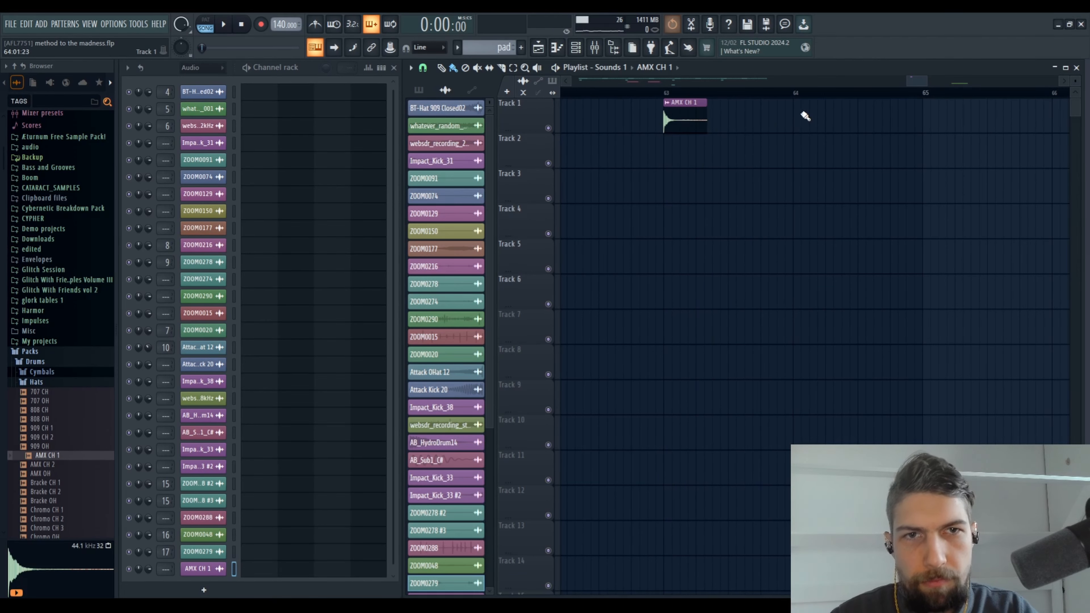
key("space")
key("space")
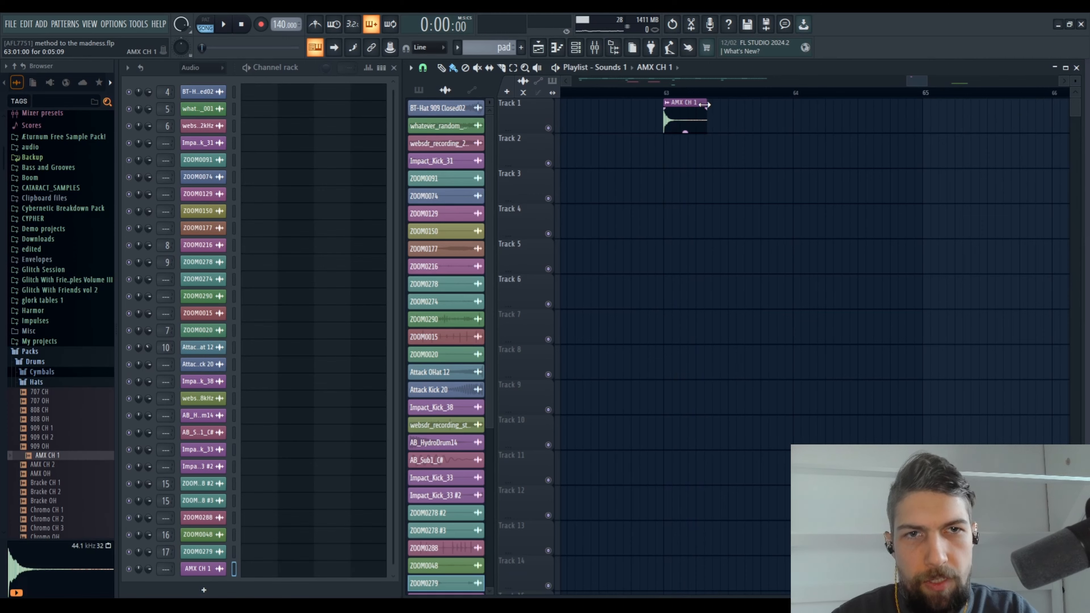
Time-stretch the AMX CH 1 clip on Track 1 from bar 63 to a length of about 7:13:09, auditioning it along the way
left_click_drag(705, 106, 1055, 112)
right_click(660, 123, "alt")
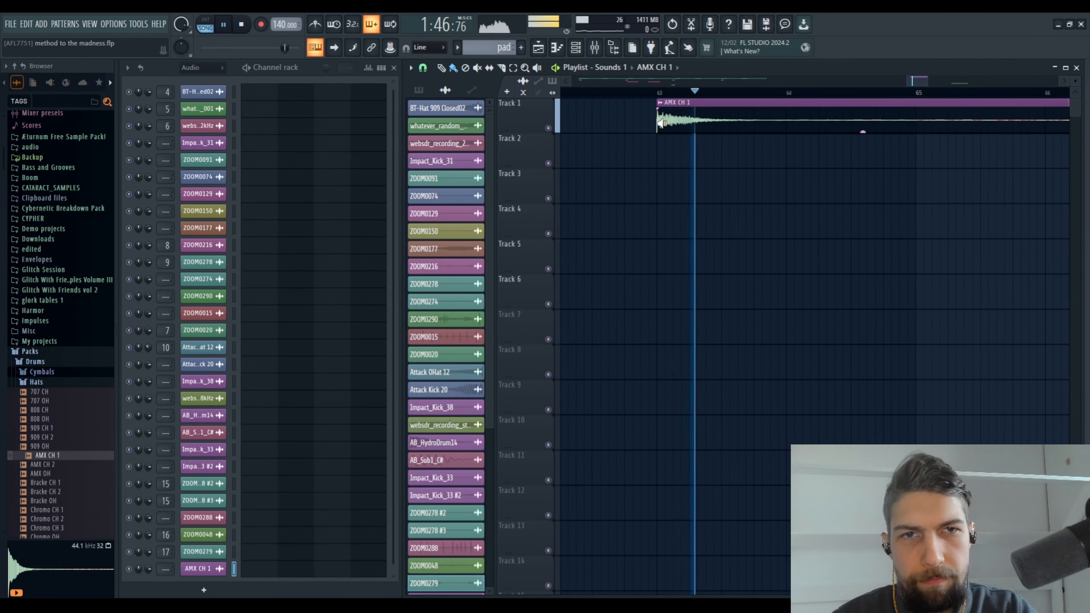
scroll(766, 94, "down", 2)
scroll(768, 97, "down", 2)
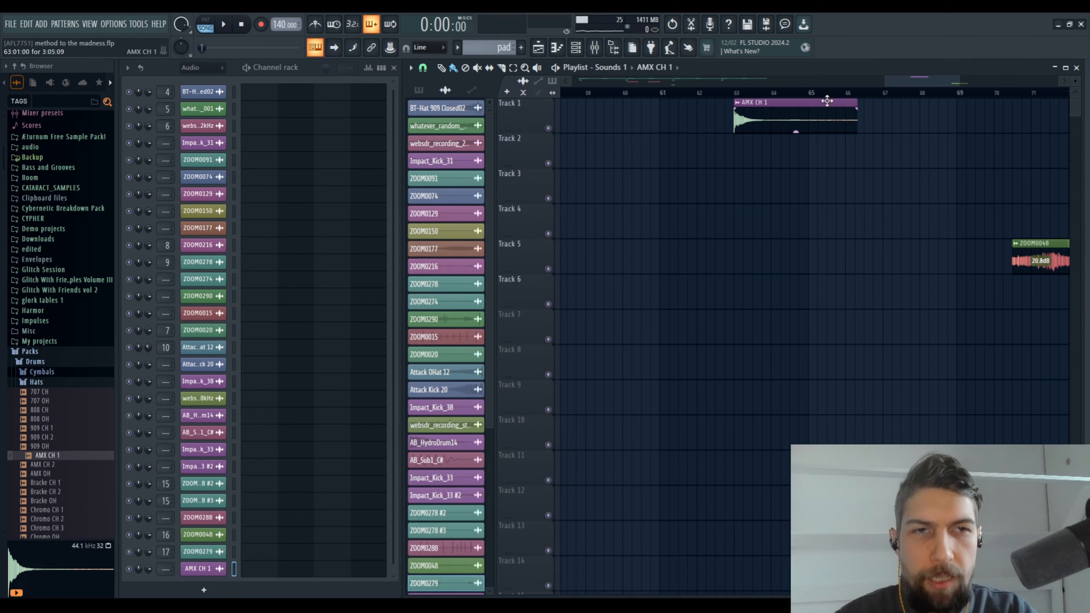
left_click_drag(856, 106, 1024, 106)
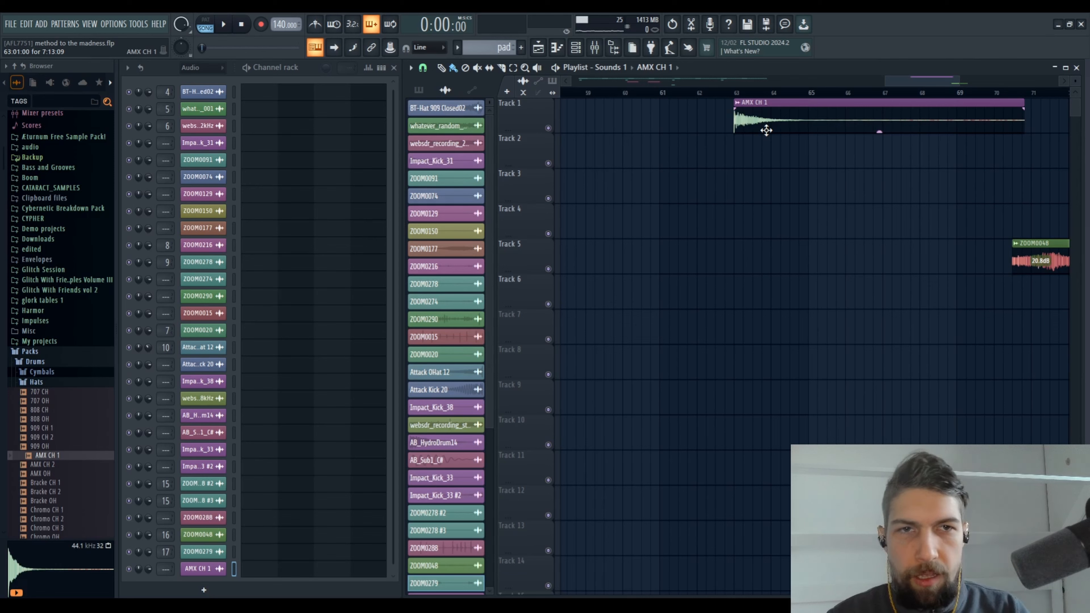
Open the AMX CH 1 clip settings, audition the stretched clip and add a short fade-in at its start
double_click(785, 130)
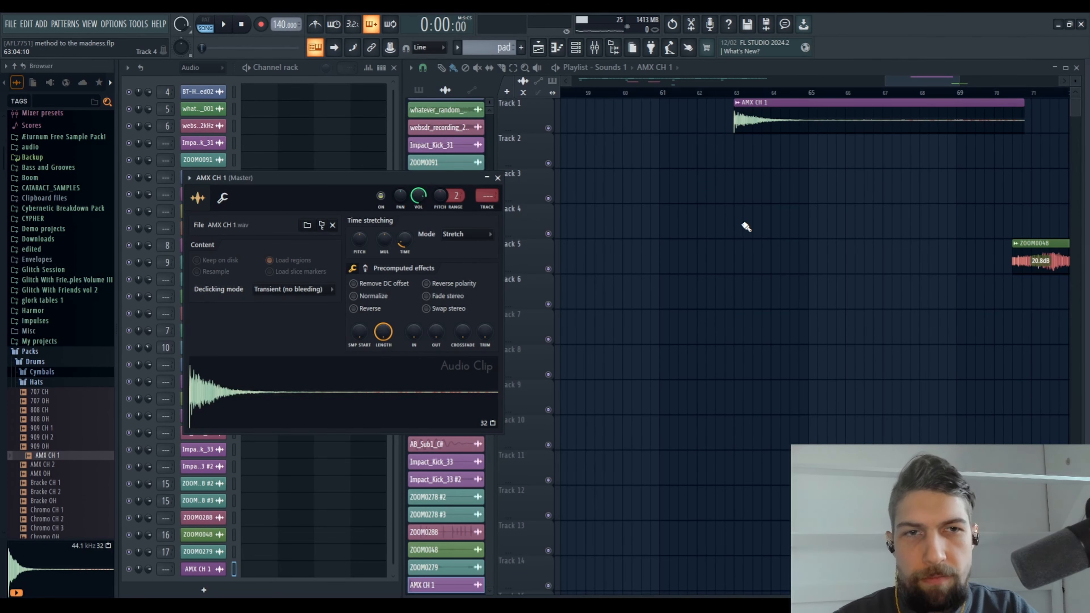
right_click(735, 124, "alt")
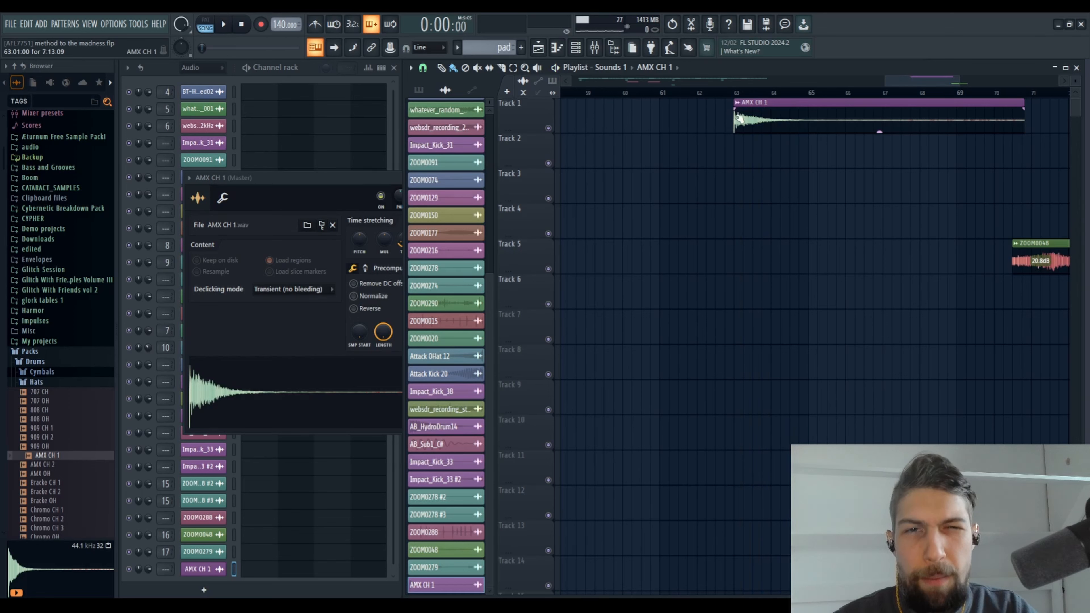
left_click_drag(736, 108, 752, 108)
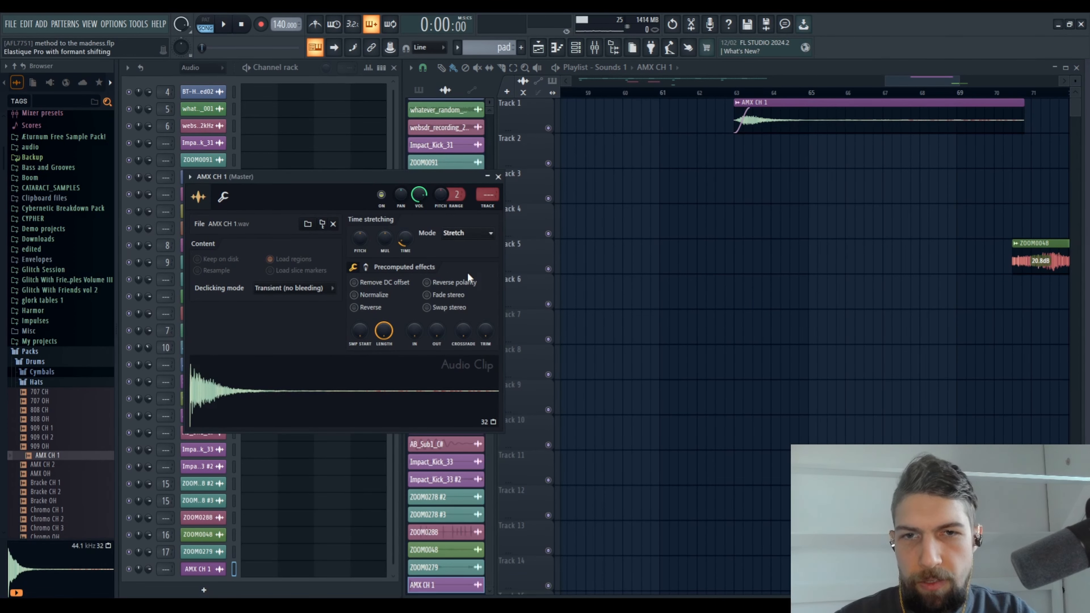
Set the AMX CH 1 time-stretching mode to Stretch Pro and play the clip
left_click(741, 116)
key("space")
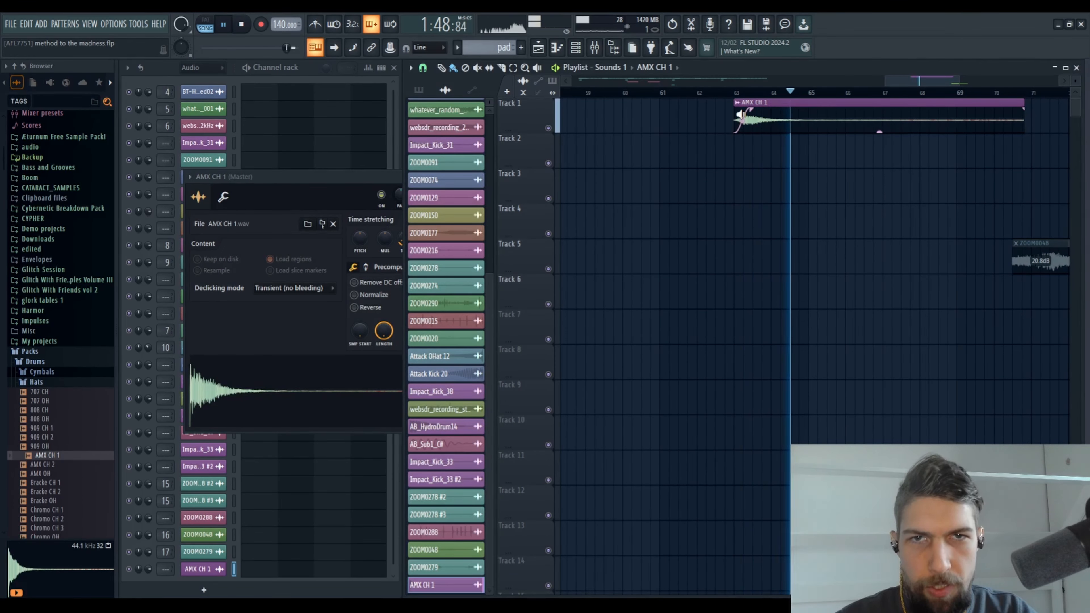
key("space")
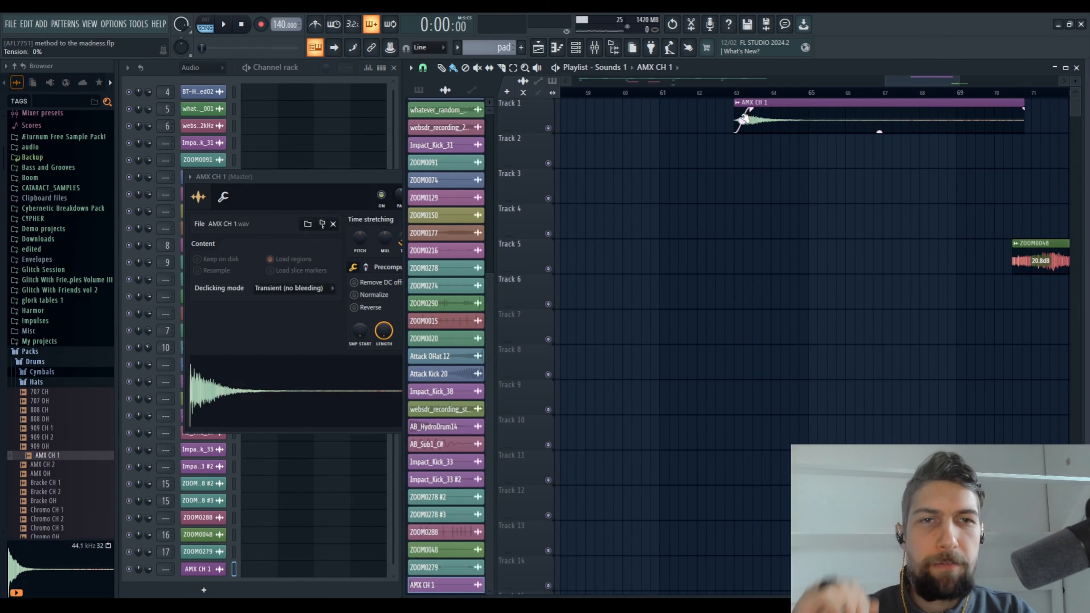
Try raising the AMX CH 1 formant shift and then lowering it to about -1193 cents, auditioning the clip at each setting
left_click(382, 179)
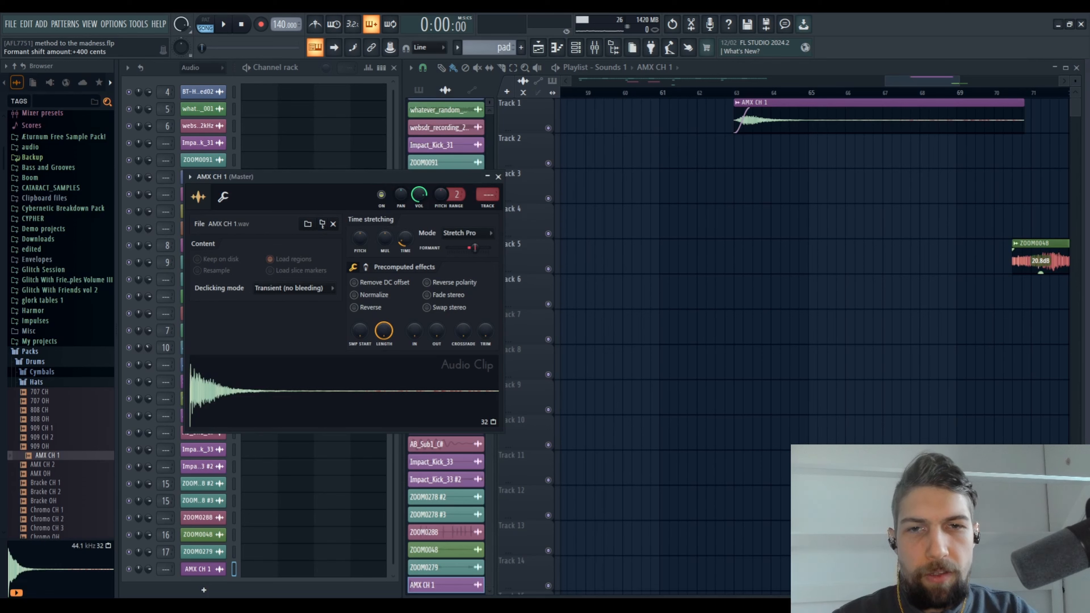
mouse_move(474, 248)
left_mouse_down()
mouse_move(488, 248)
mouse_move(447, 248)
mouse_move(488, 248)
left_mouse_up()
right_click(749, 122, "alt")
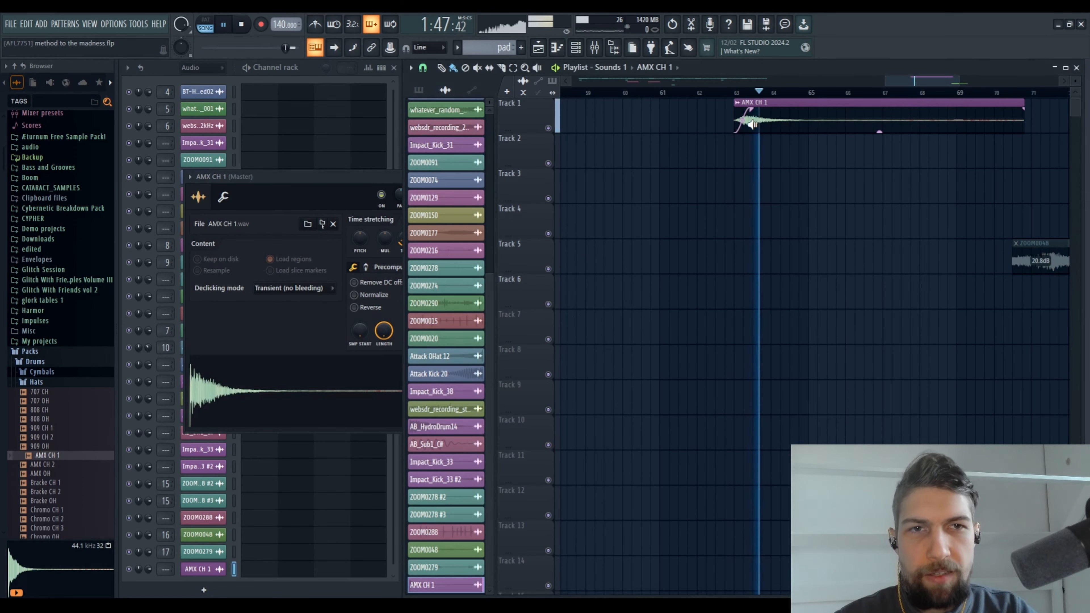
left_click(337, 180)
left_click_drag(488, 248, 447, 249)
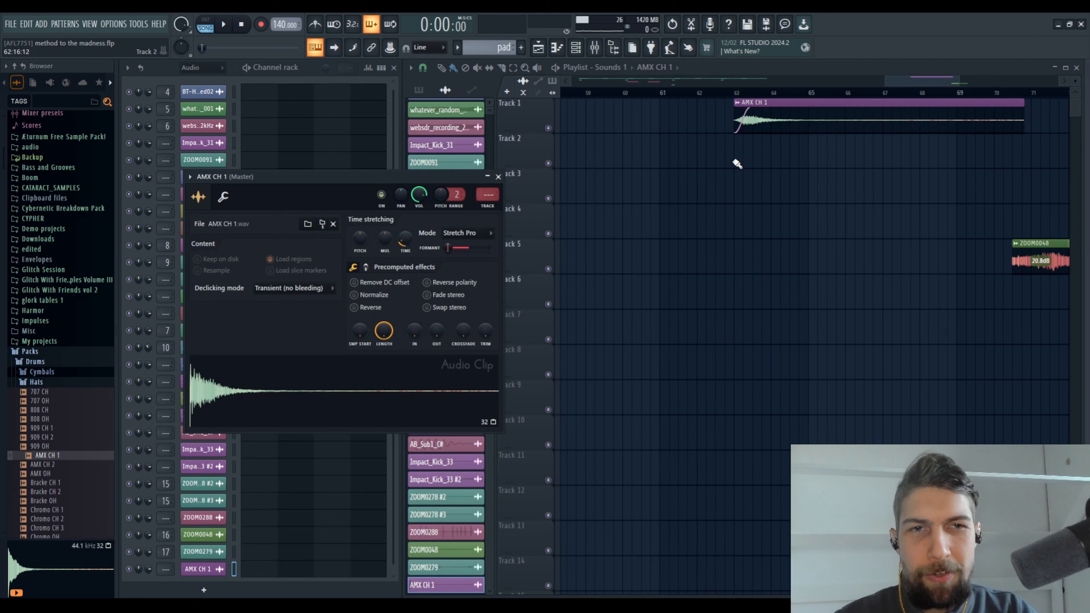
right_click(742, 124, "alt")
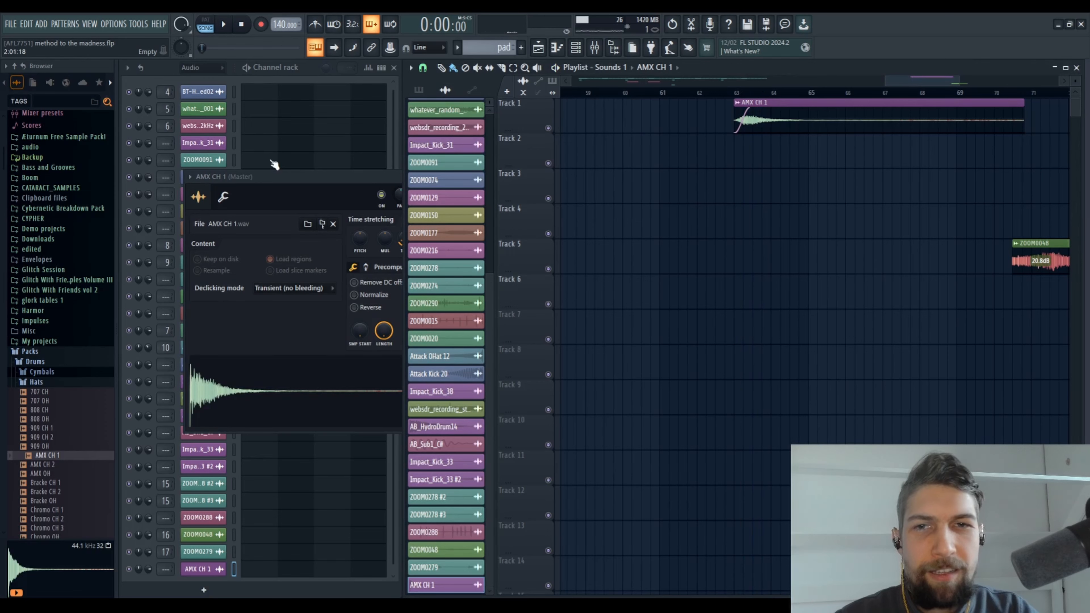
Try shifting the AMX CH 1 pitch up and then well down, auditioning the clip after each change
left_click(325, 178)
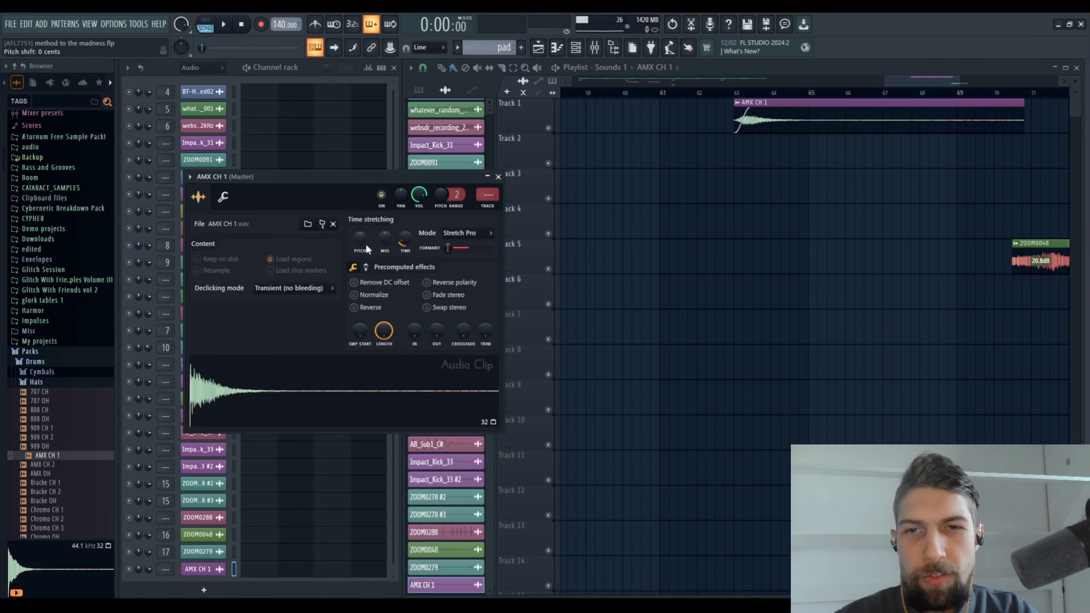
left_click_drag(363, 243, 363, 202)
right_click(745, 118, "alt")
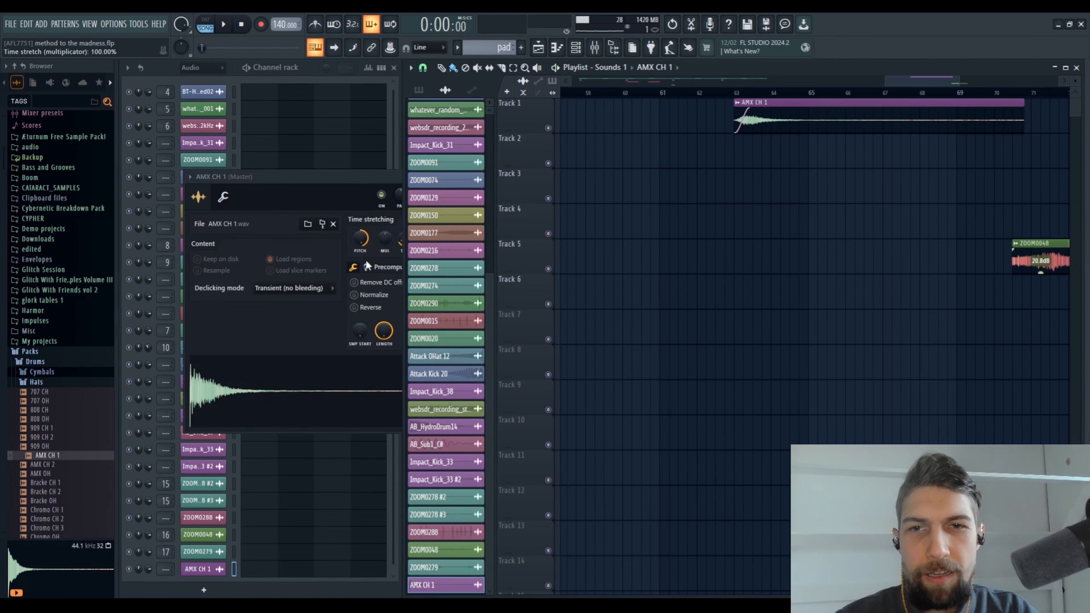
left_click_drag(360, 239, 360, 316)
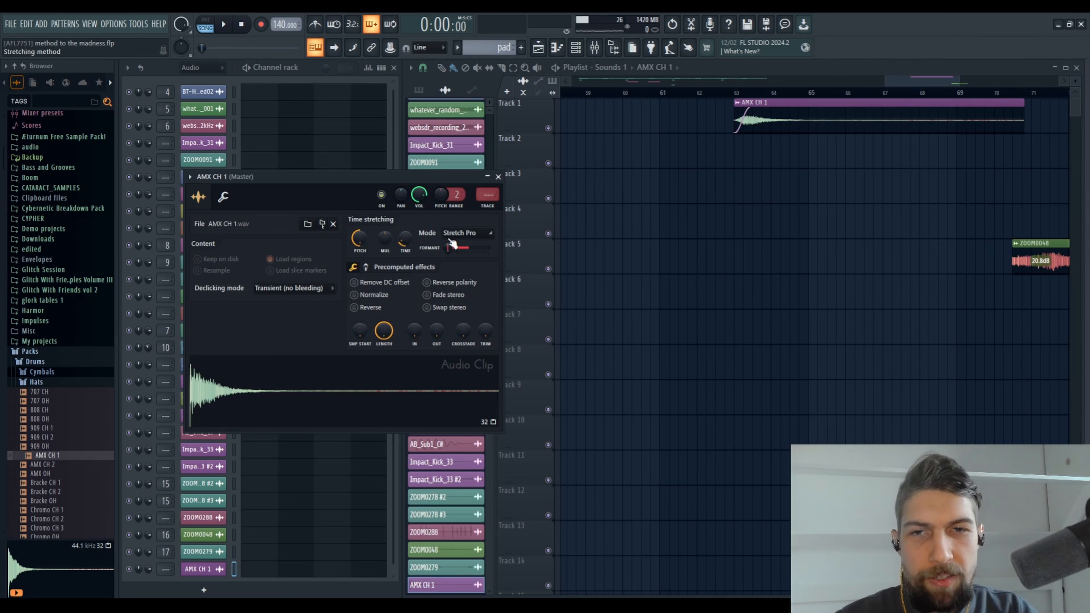
right_click(757, 114, "alt")
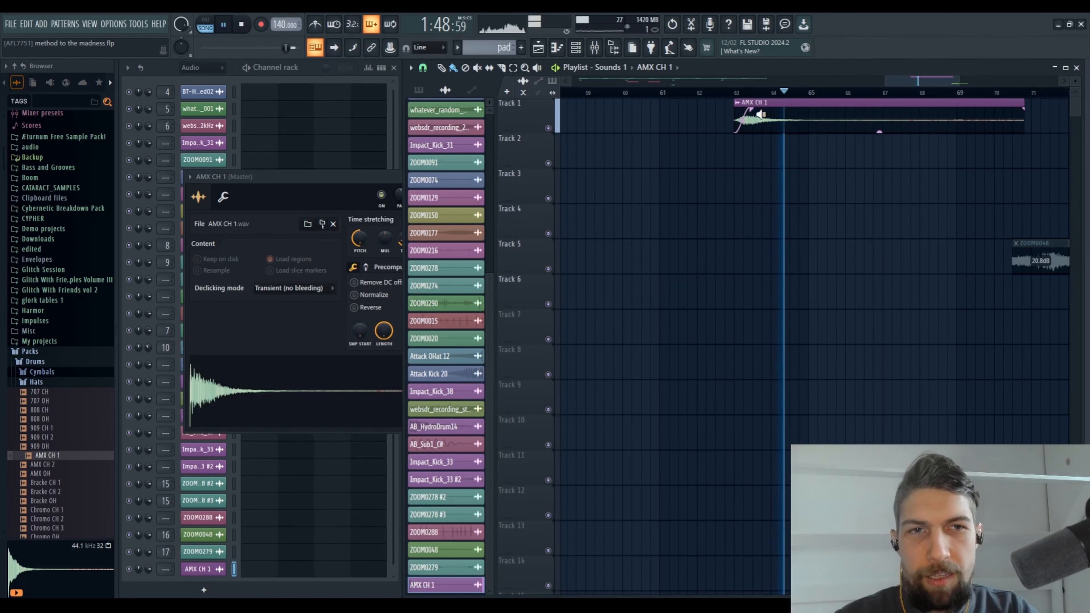
Return the formant shift and the pitch shift of AMX CH 1 to zero
left_click(338, 203)
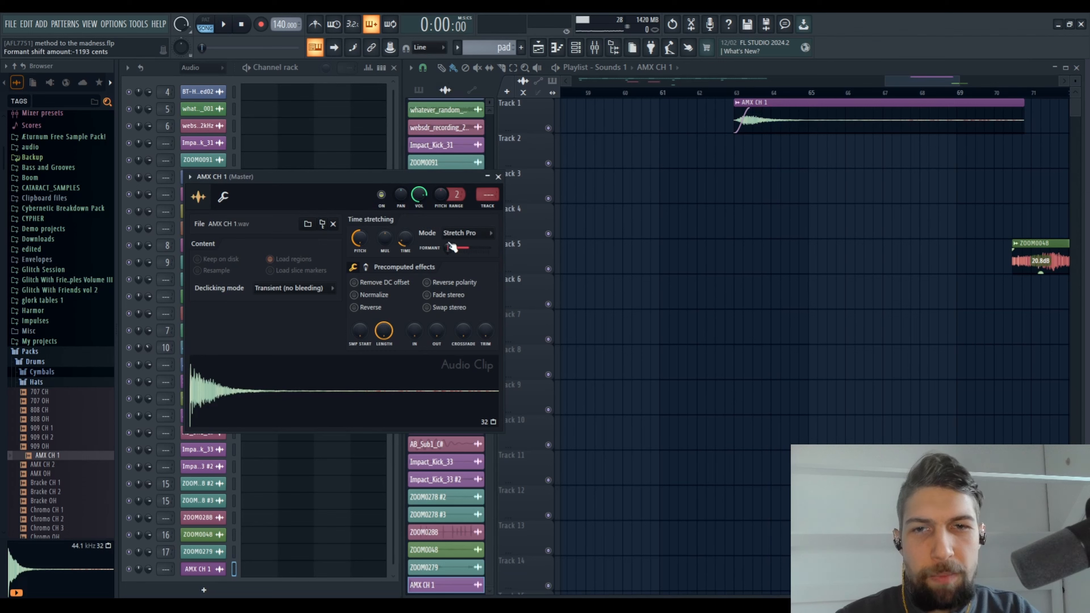
left_click_drag(448, 248, 468, 248)
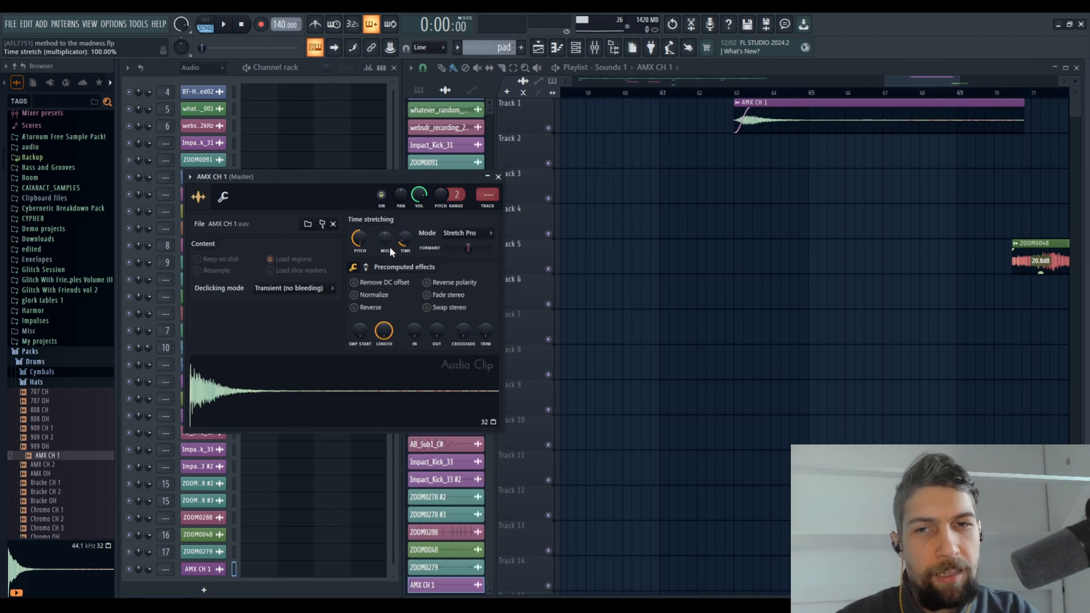
left_click_drag(369, 246, 369, 214)
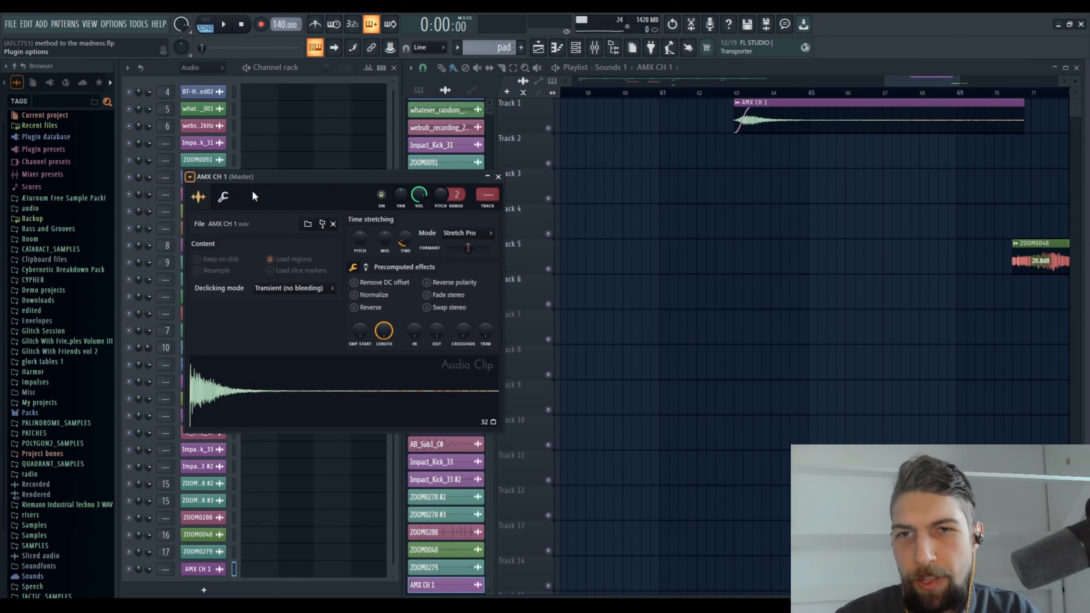
Route the AMX CH 1 channel to mixer track 18 and load PaulXStretch in that track's first effect slot
key("ctrl+l")
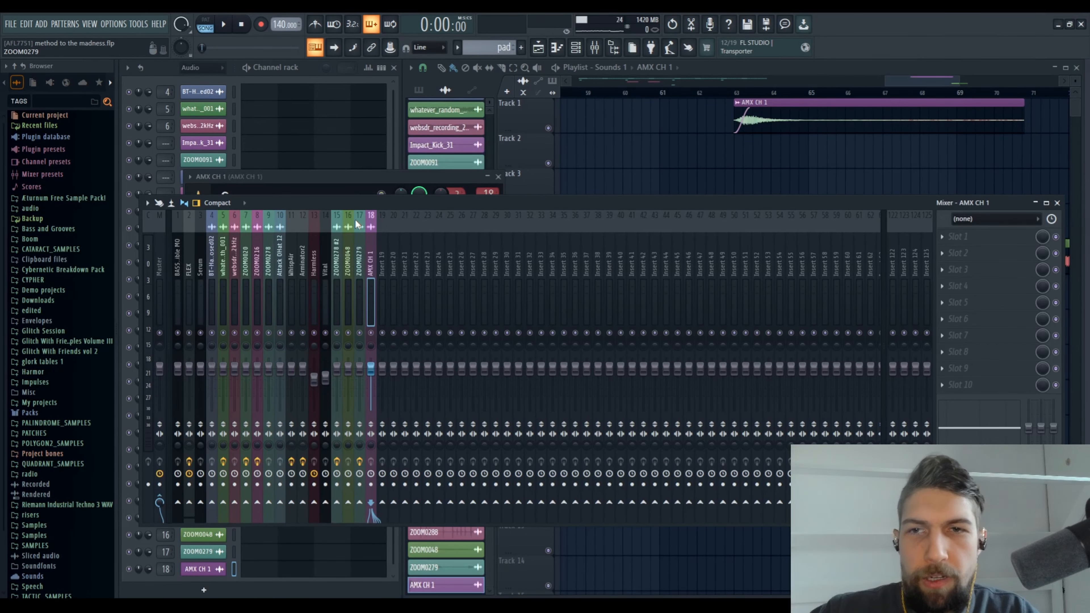
left_click_drag(361, 181, 479, 162)
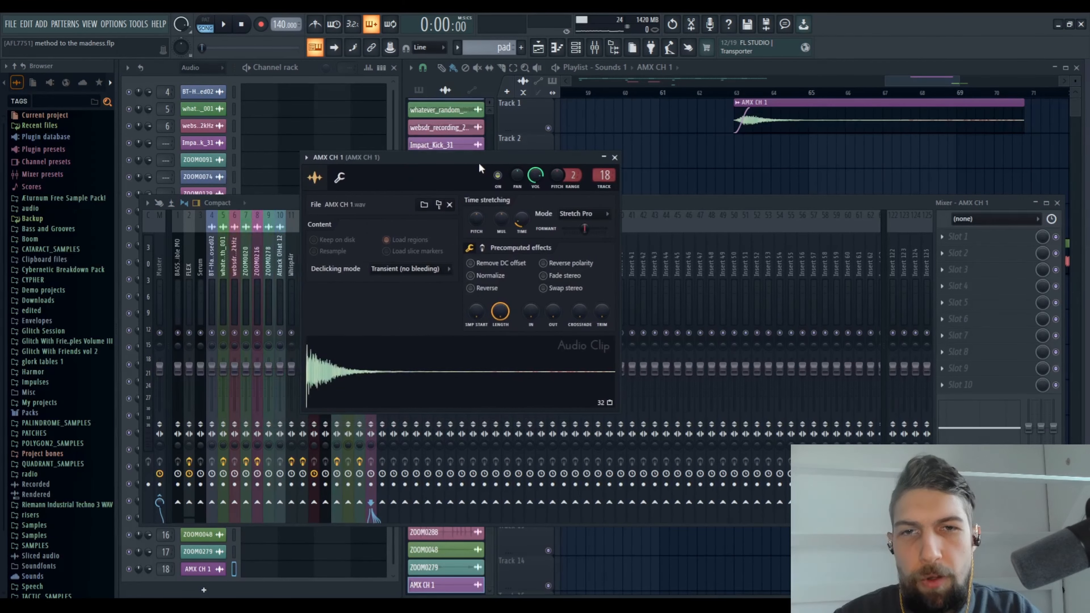
left_click(1000, 266)
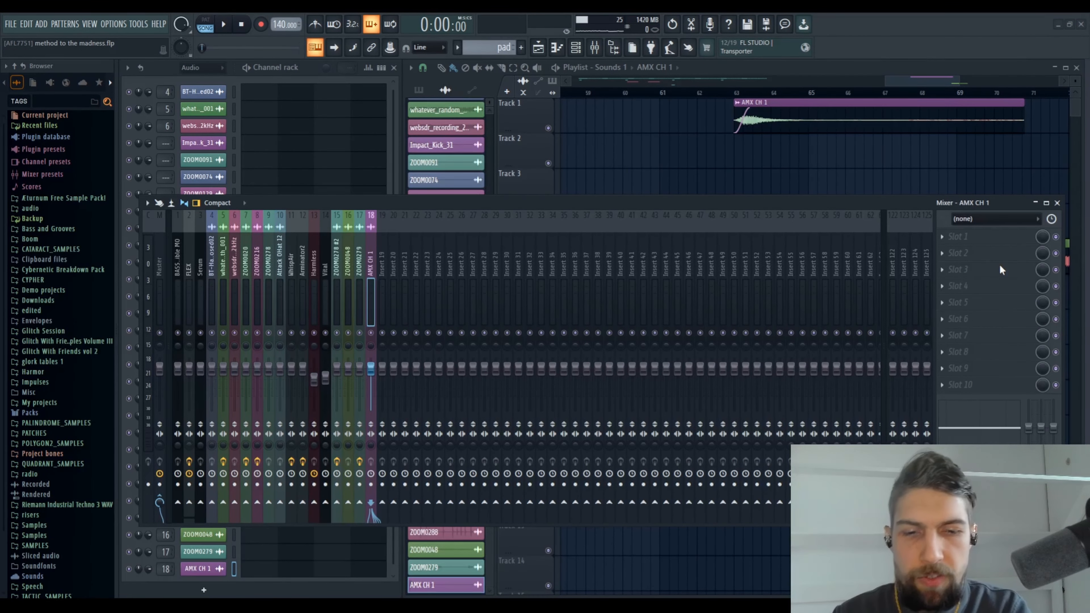
left_click(942, 236)
scroll(55, 378, "down", 2)
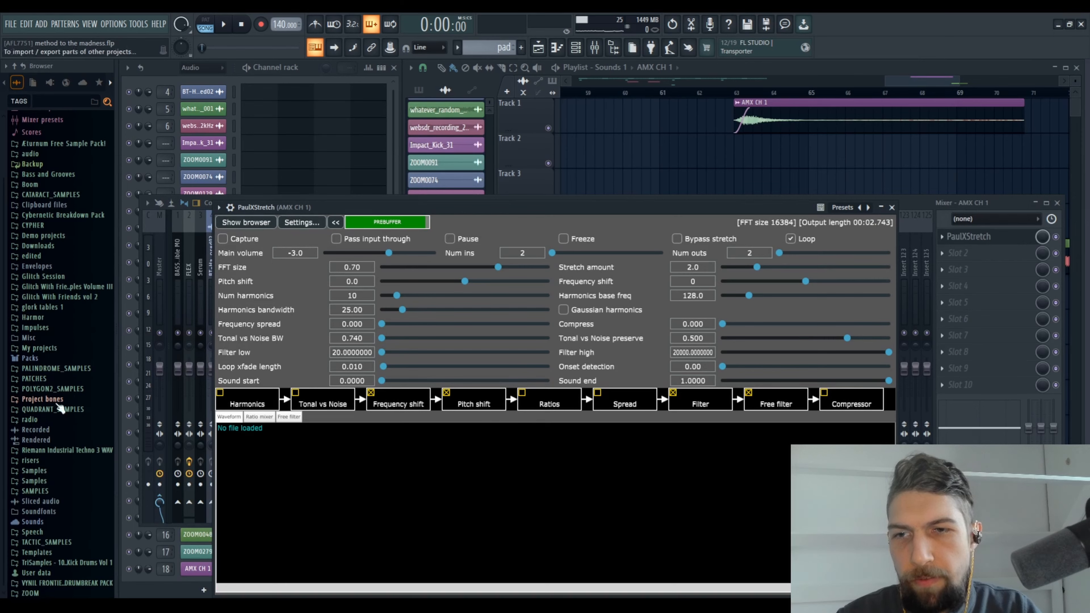
Delete the AMX CH 1 clip from Track 1 of the playlist and close its channel settings
double_click(781, 120)
right_click(779, 122)
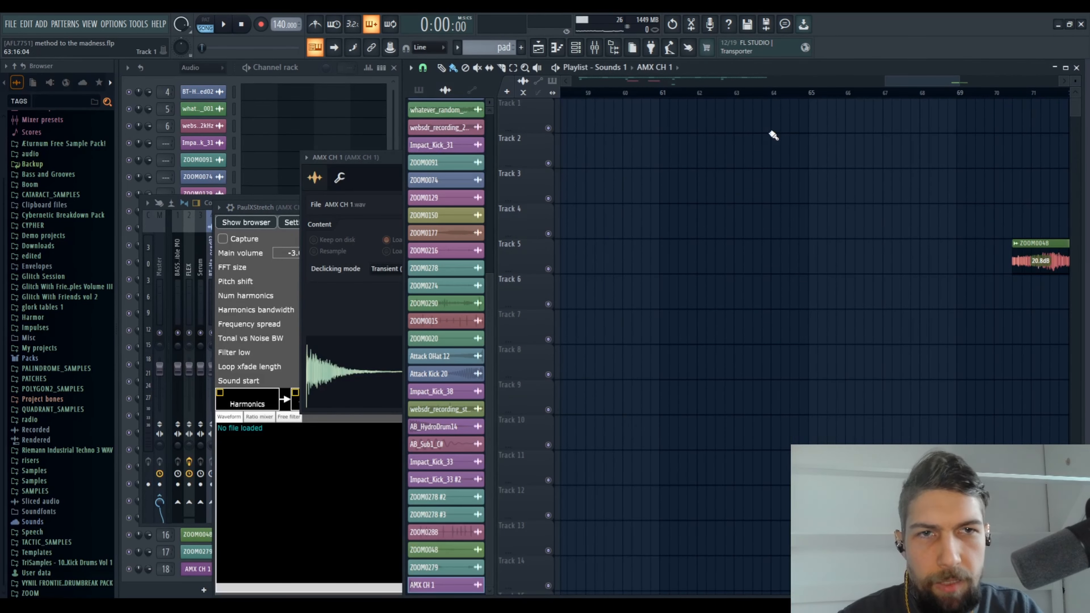
left_click(373, 160)
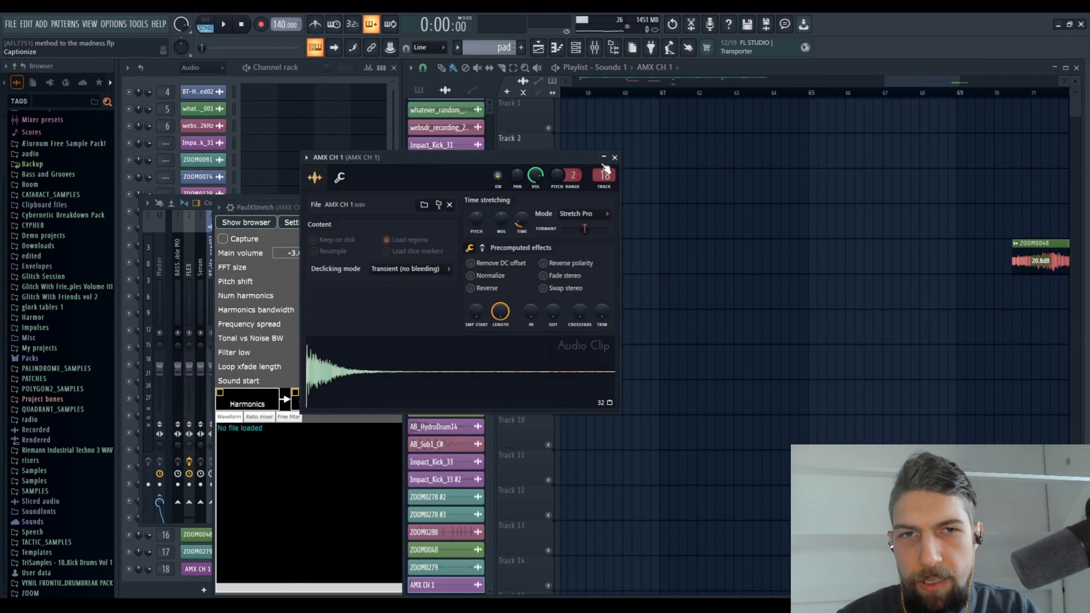
left_click(616, 158)
Load Edison into the fourth effect slot of the AMX CH 1 mixer track and arrange it behind the PaulXStretch window
left_click(392, 208)
left_click_drag(391, 206, 440, 121)
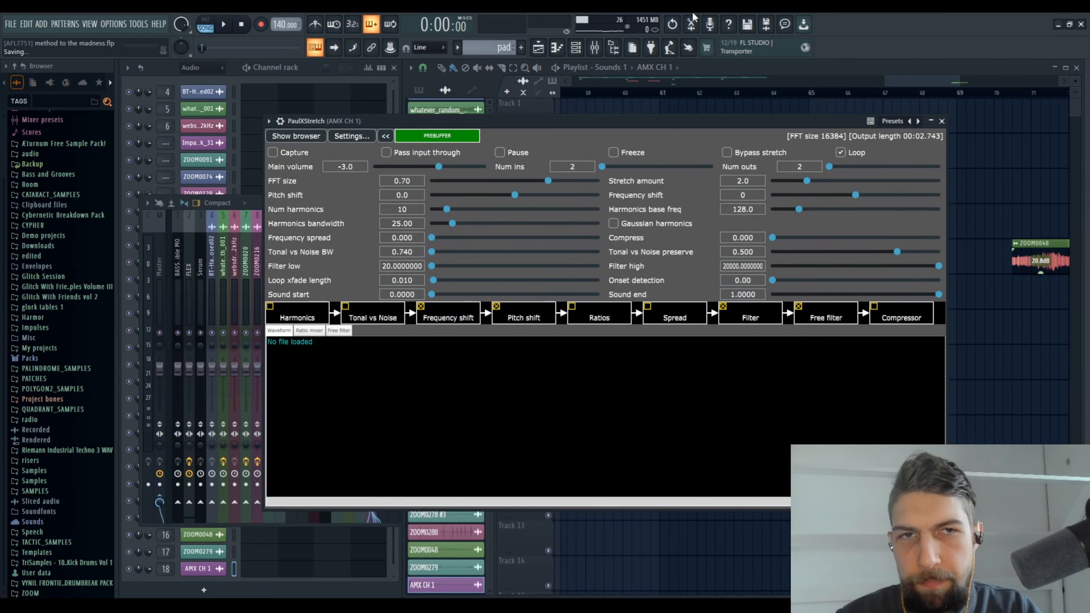
left_click(606, 43)
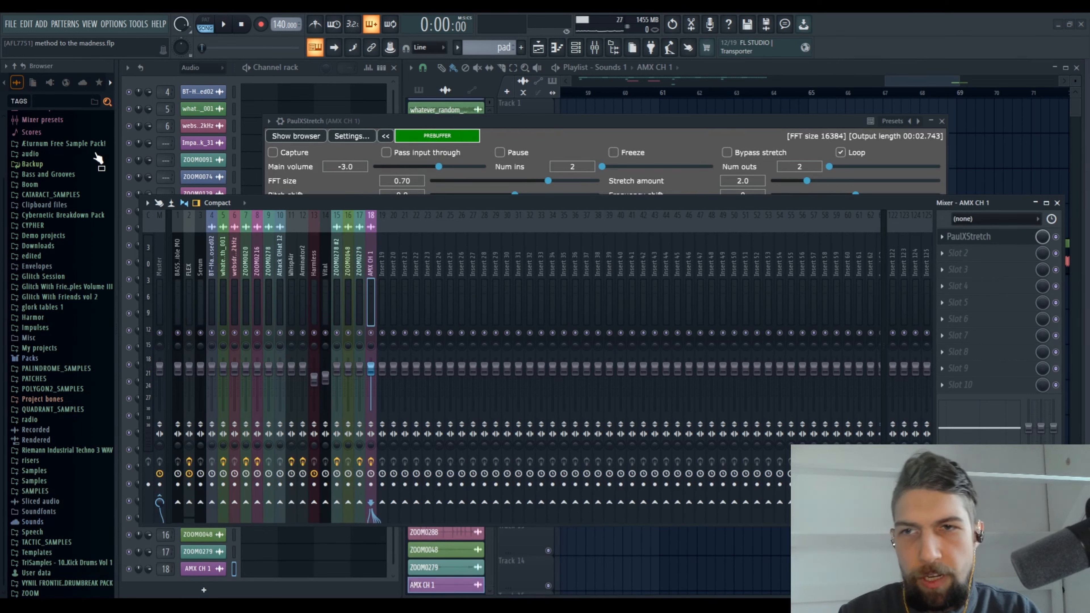
left_click_drag(570, 261, 963, 287)
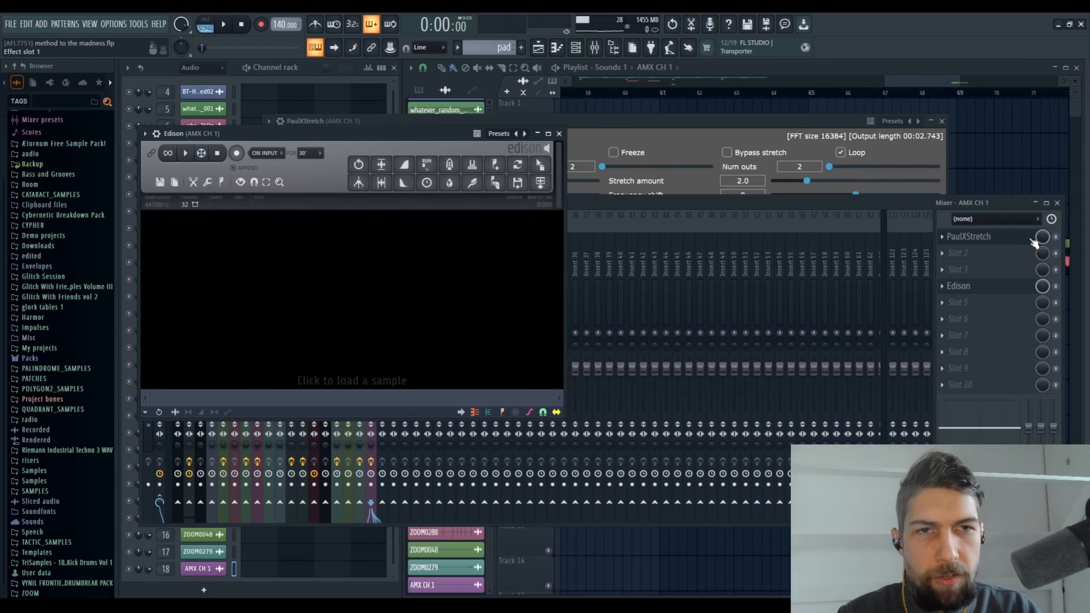
left_click_drag(399, 134, 429, 265)
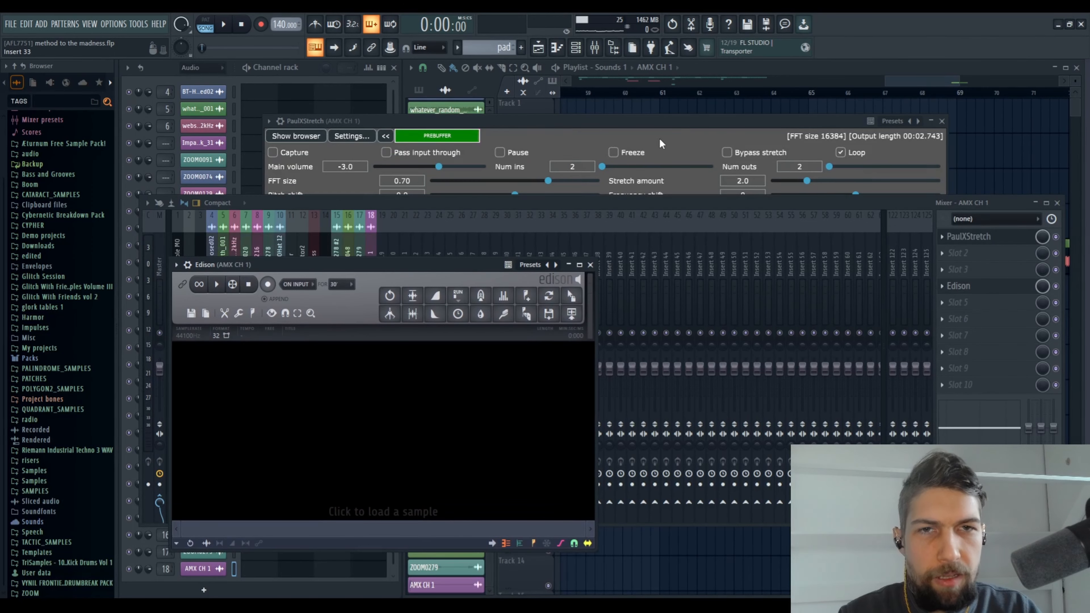
left_click(661, 124)
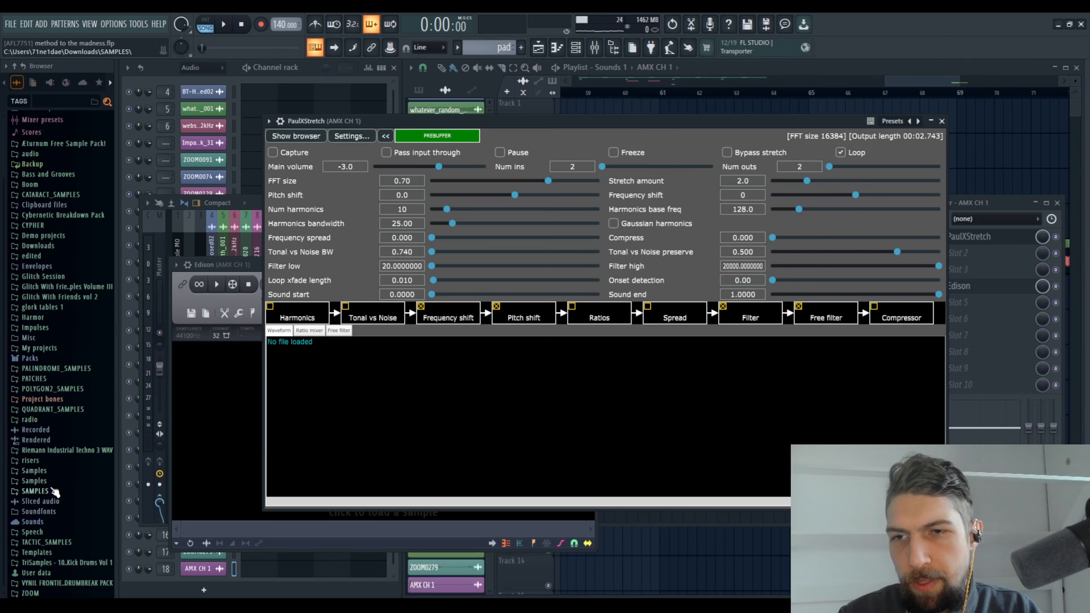
Load the ChaoticSignal sample from the EXOPHORA folder in SAMPLES into PaulXStretch and collapse the browser folders
left_click(36, 491)
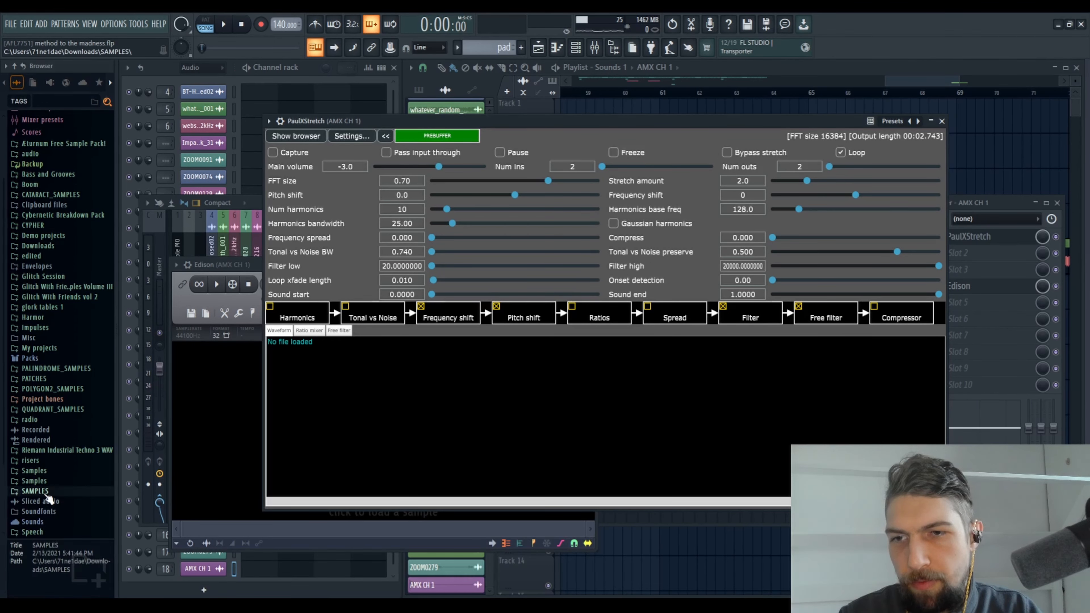
left_click(43, 511)
left_click(52, 436)
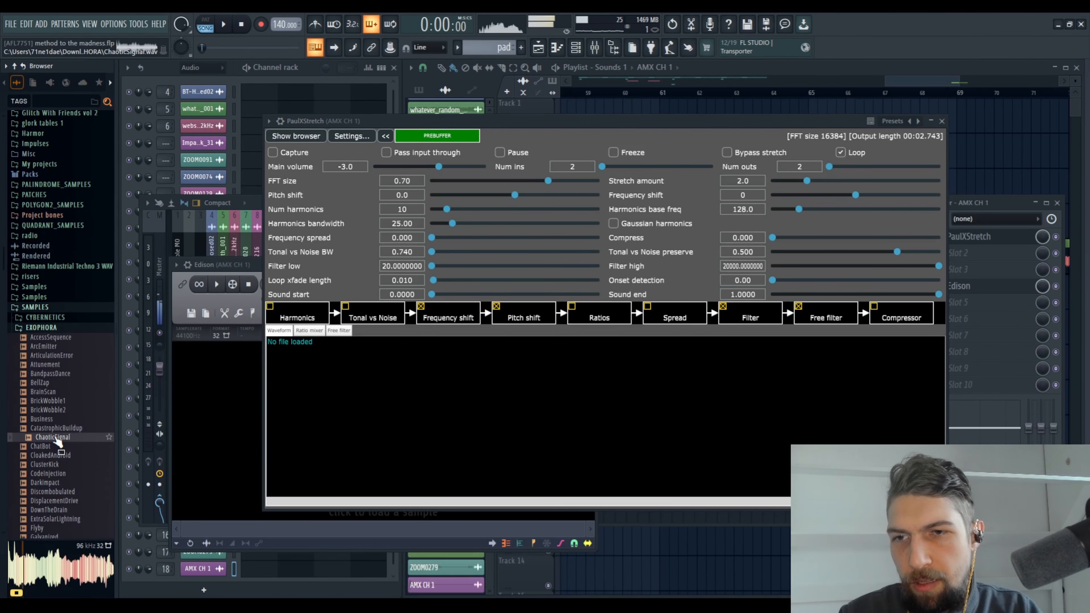
left_click_drag(55, 438, 300, 437)
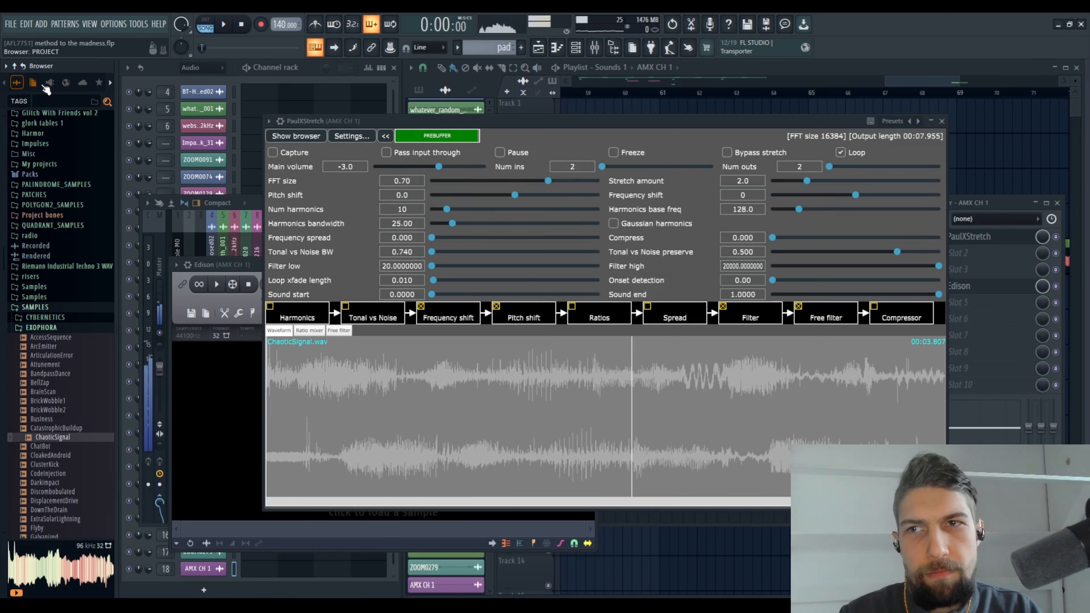
left_click(15, 67)
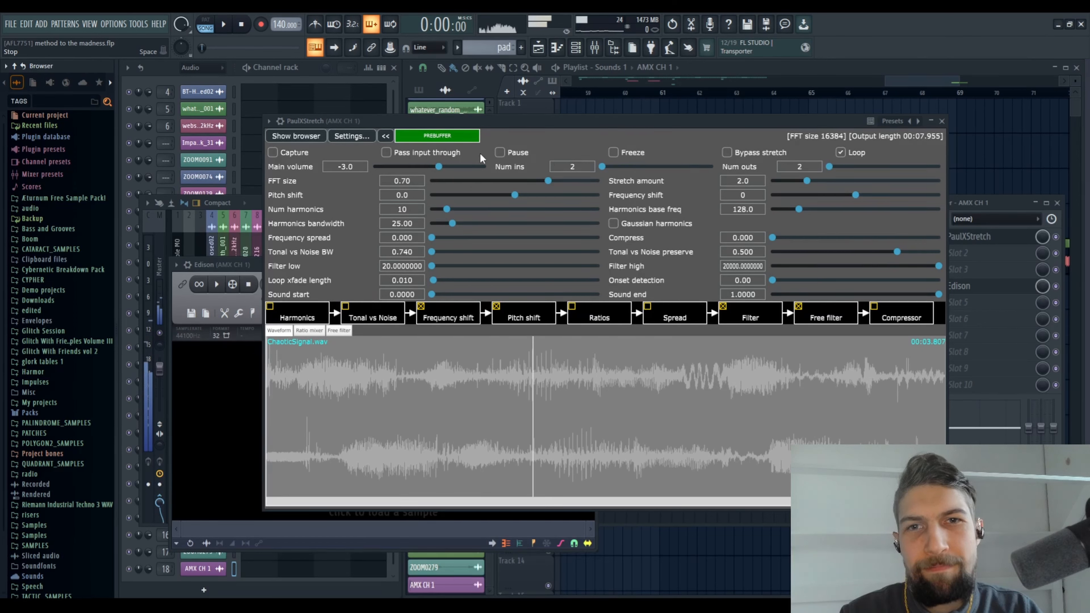
Pause PaulXStretch, set its pitch shift to 3.8 and turn looping off
left_click(501, 150)
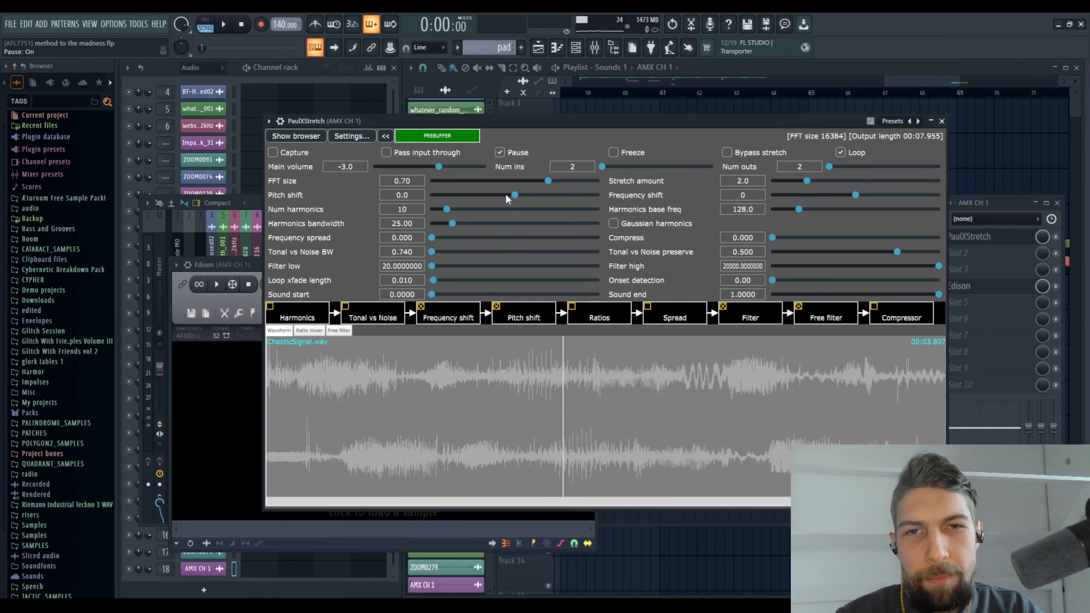
mouse_move(515, 194)
left_mouse_down()
mouse_move(568, 192)
mouse_move(480, 197)
mouse_move(528, 194)
left_mouse_up()
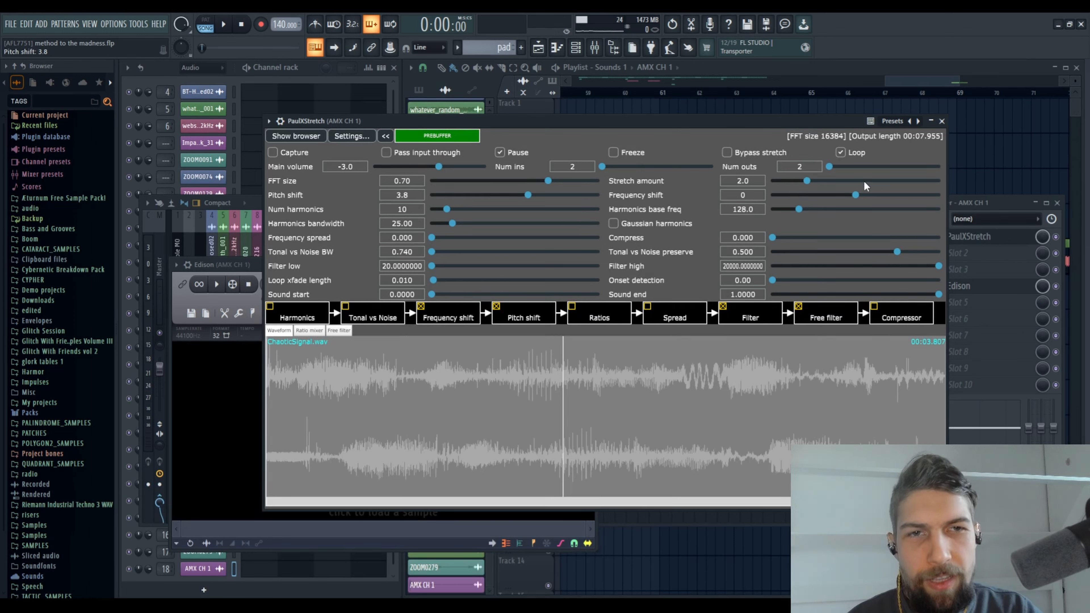
left_click(840, 153)
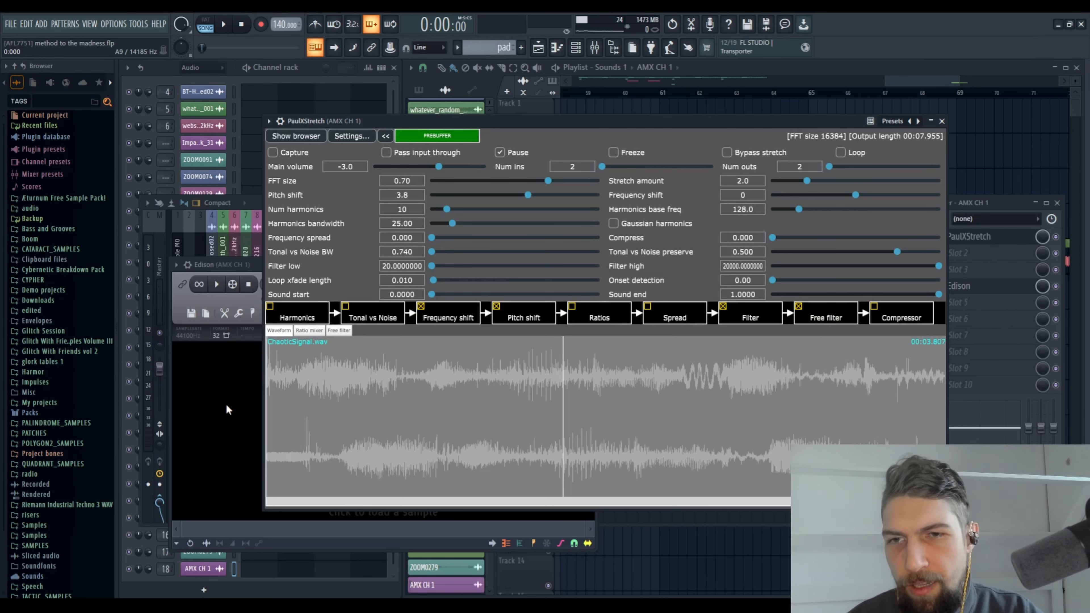
left_click(253, 403)
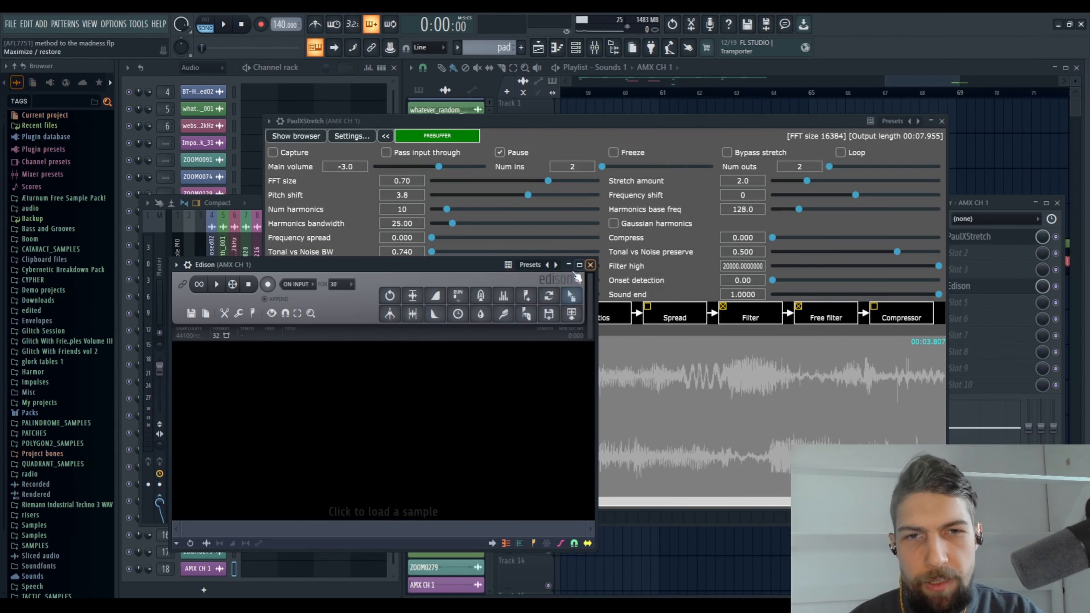
left_click(532, 122)
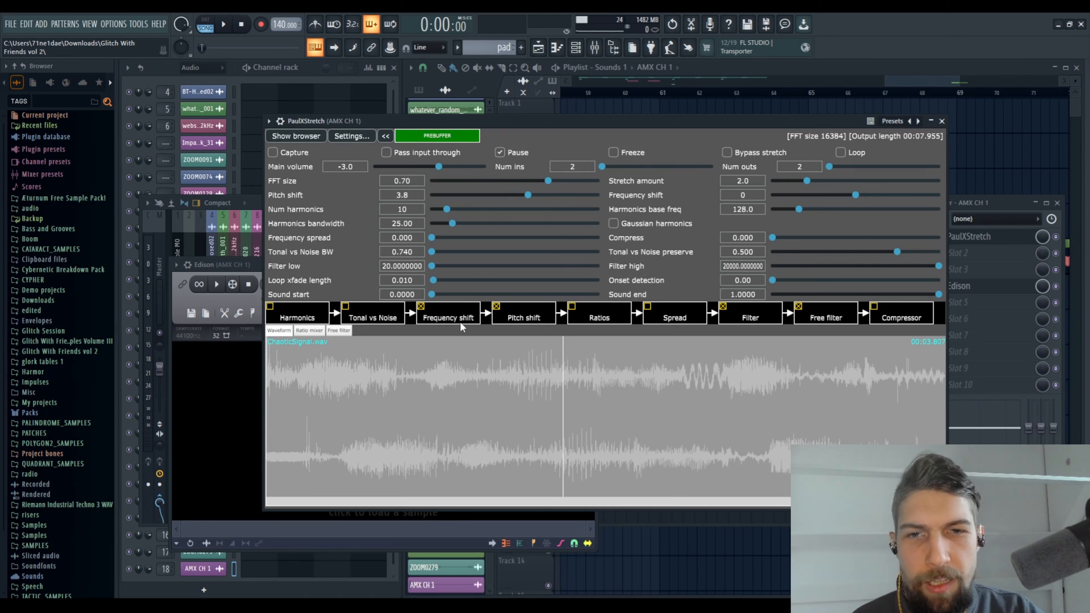
Disable the Frequency shift, Pitch shift, Filter and Free filter modules in the PaulXStretch chain
left_click(421, 306)
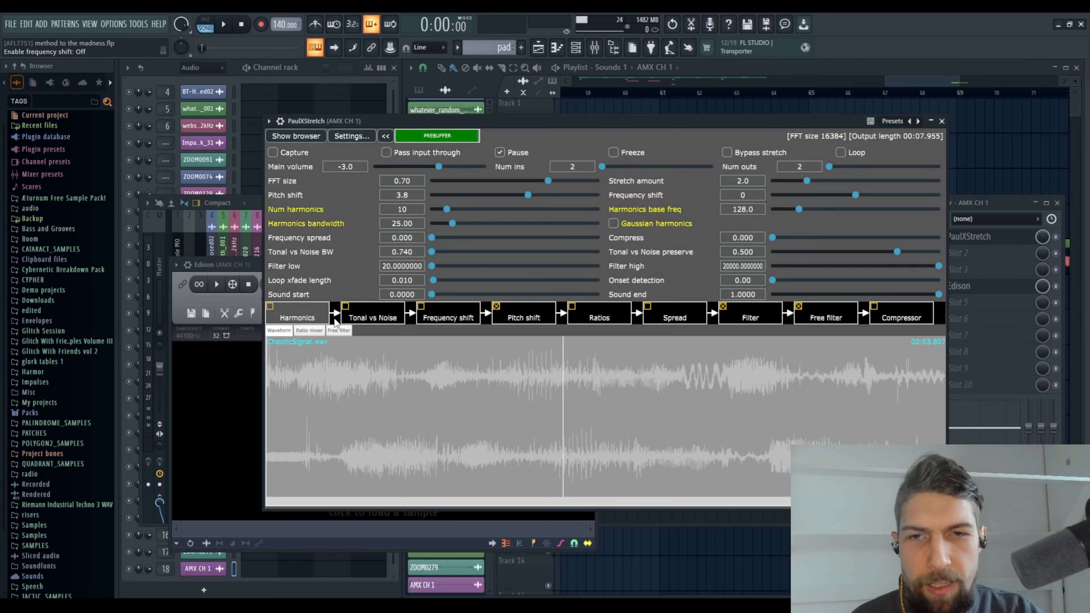
left_click(497, 306)
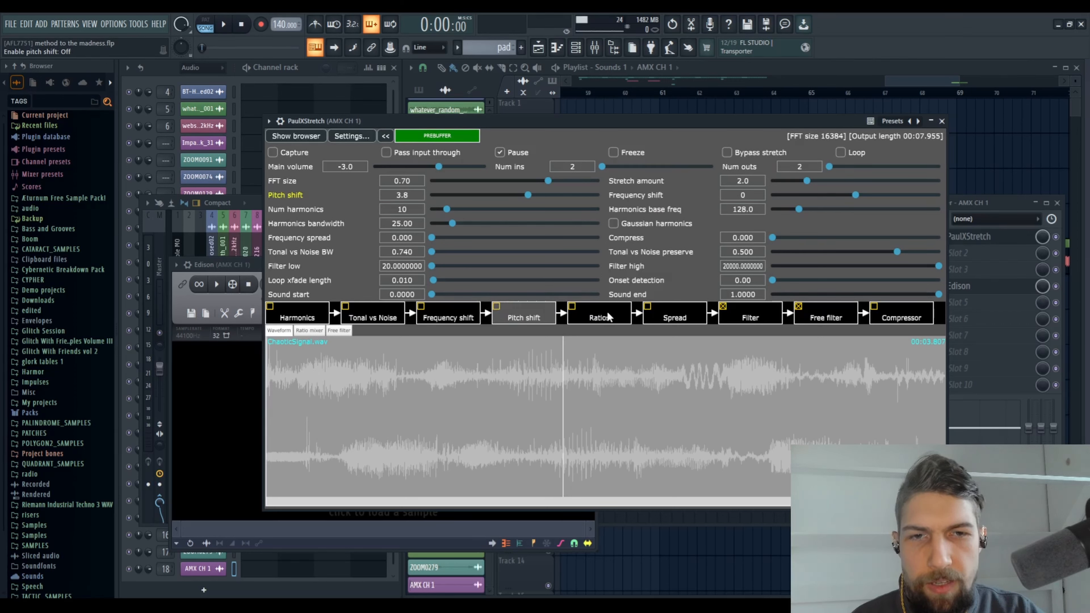
left_click(723, 307)
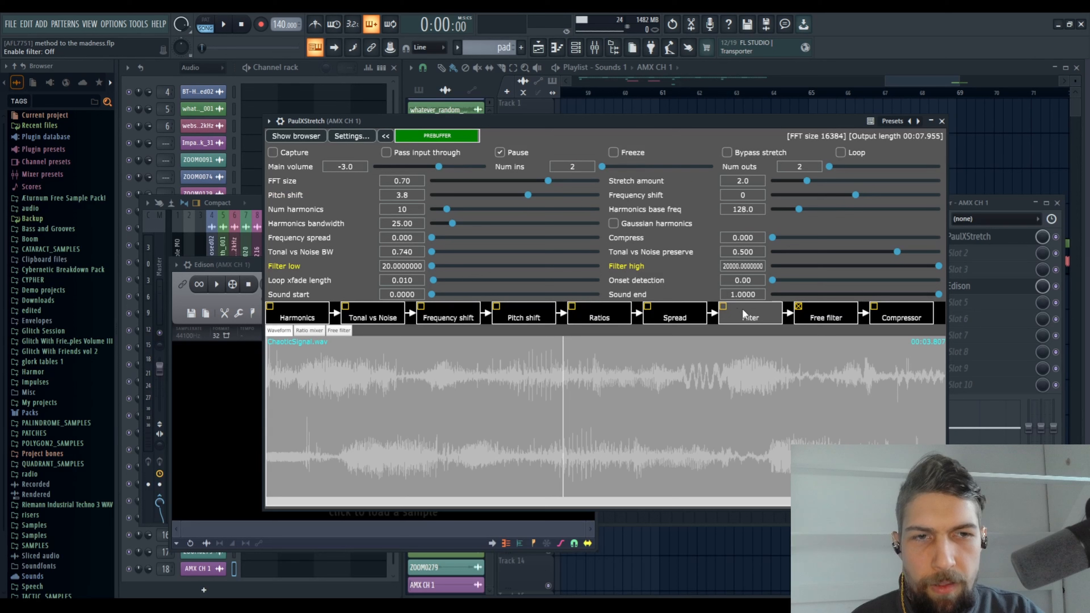
left_click(798, 306)
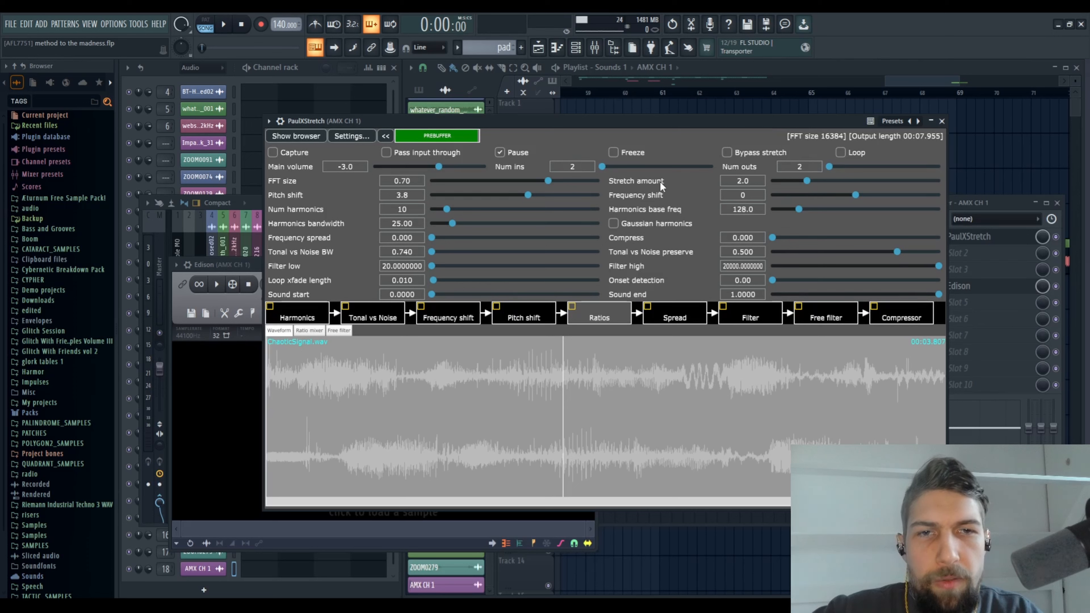
Try a stretch amount of 706.1, auditioning ChaoticSignal.wav with a short section selected and with the full range
left_click_drag(808, 180, 924, 182)
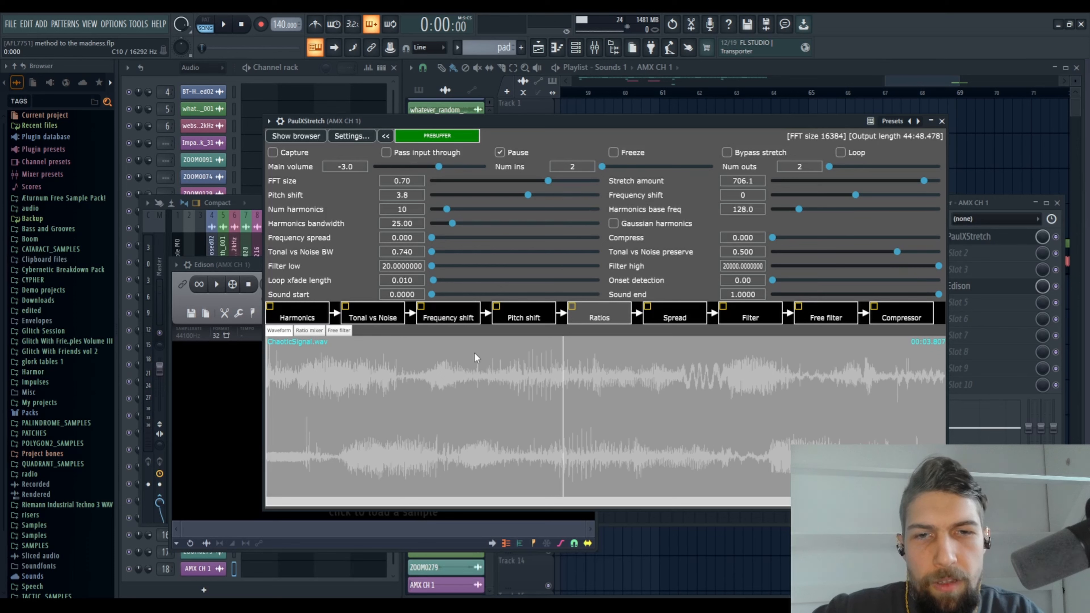
left_click(500, 152)
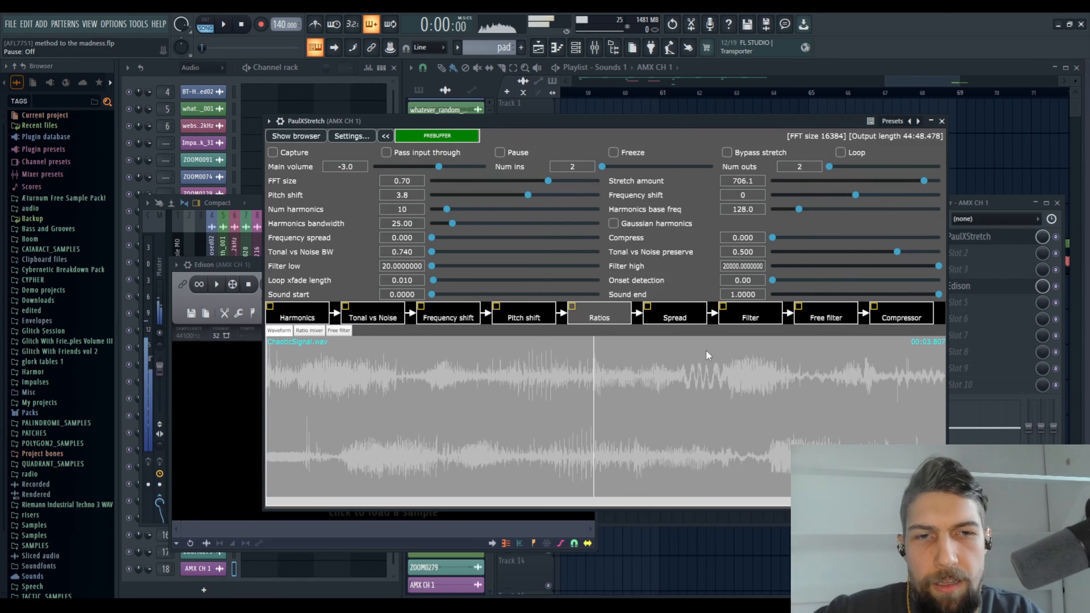
left_click_drag(571, 373, 488, 377)
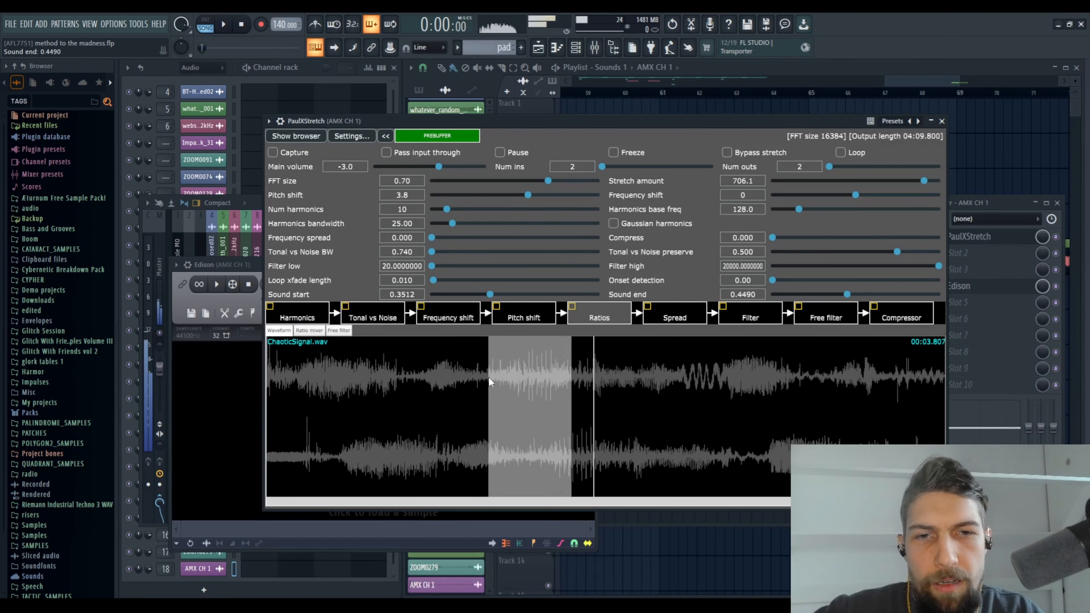
double_click(464, 386)
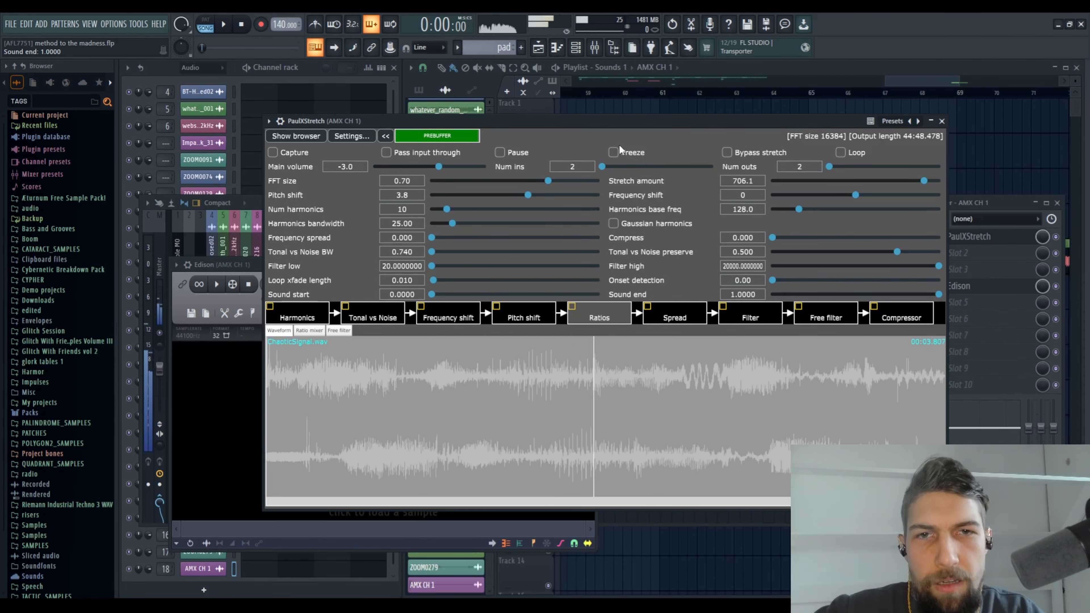
left_click(503, 151)
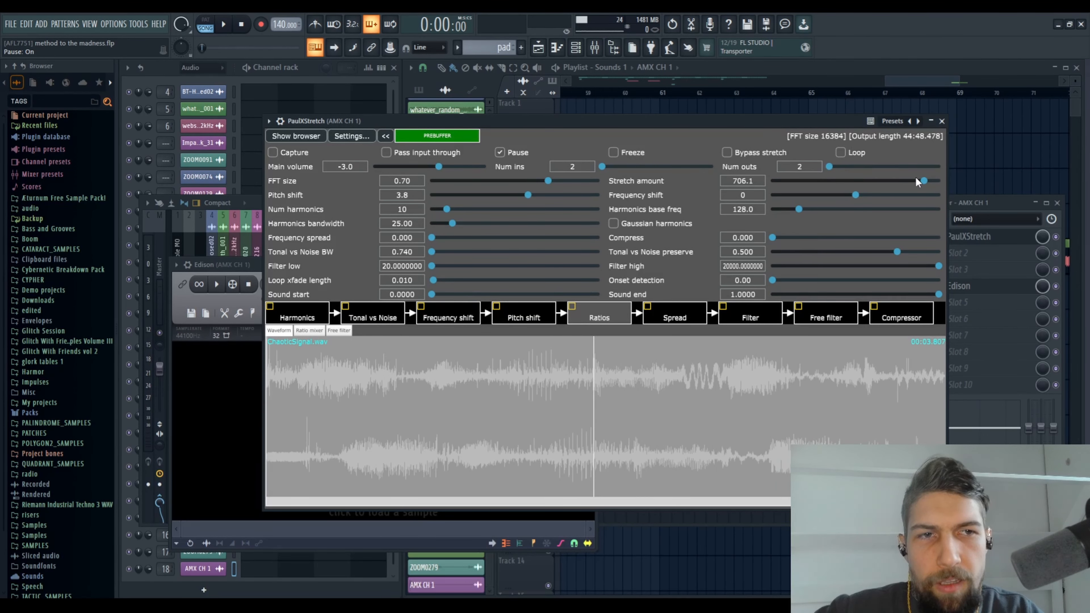
Try a stretch amount of 36.2 and audition the sound before pausing it again
left_click_drag(924, 180, 844, 185)
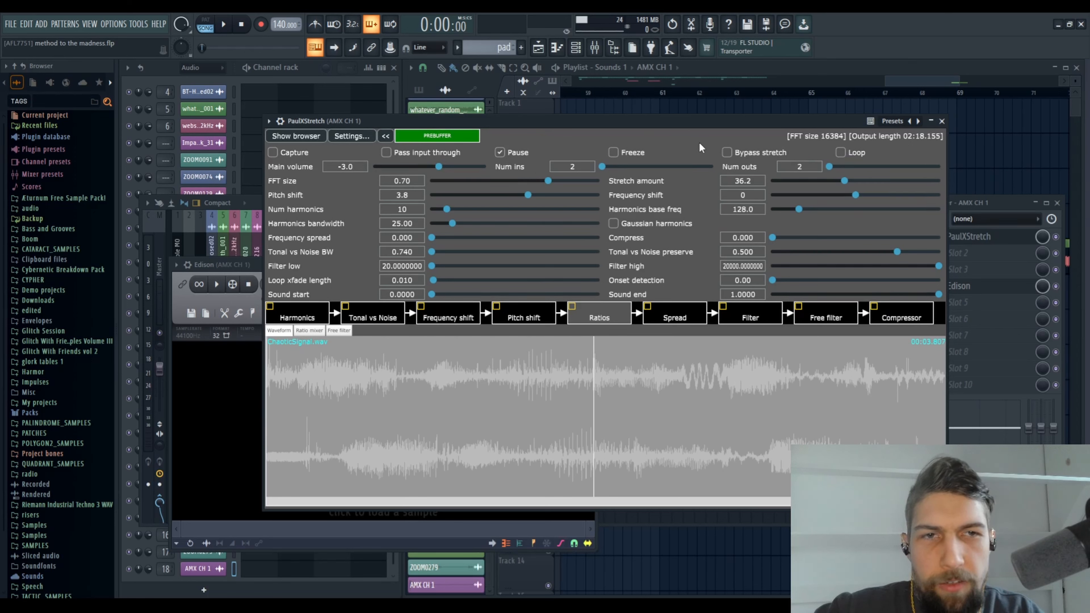
left_click(498, 151)
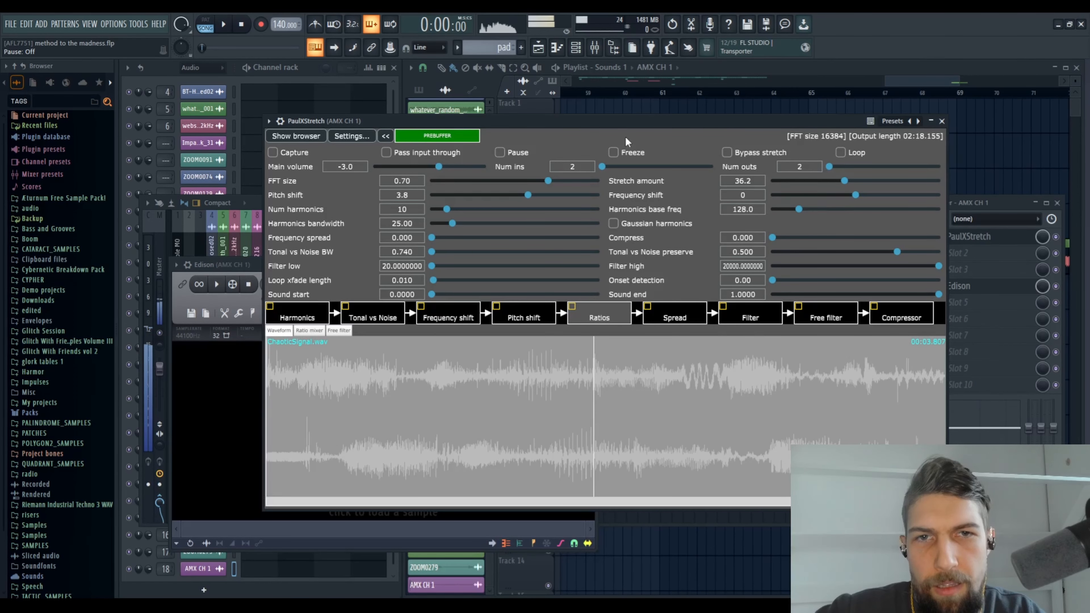
left_click(527, 154)
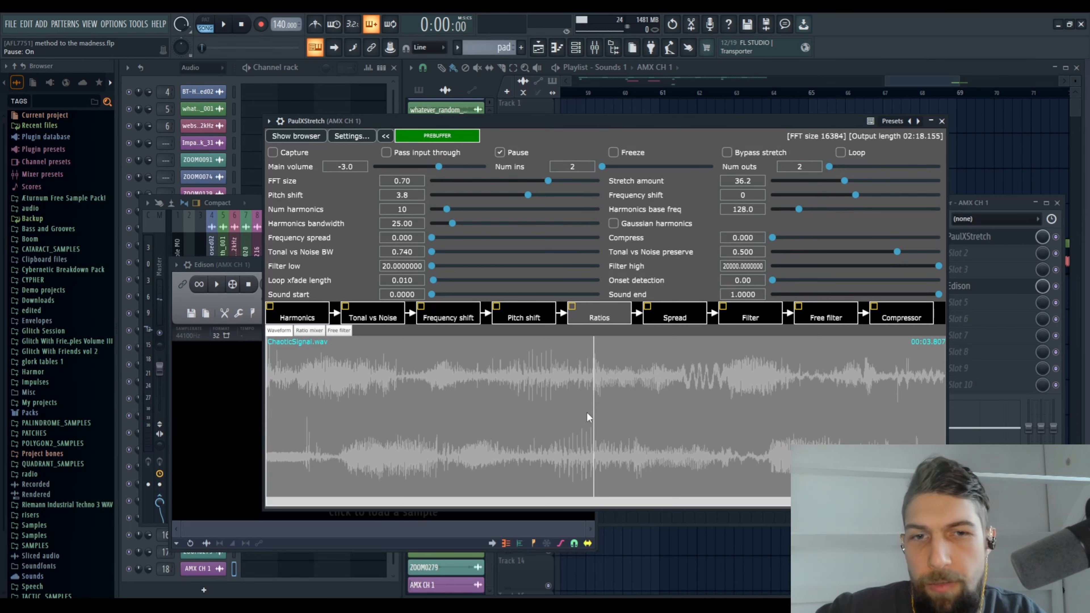
Try a stretch amount of 0.1, auditioning the sound with looping temporarily on before pausing it again
left_click_drag(816, 182, 784, 180)
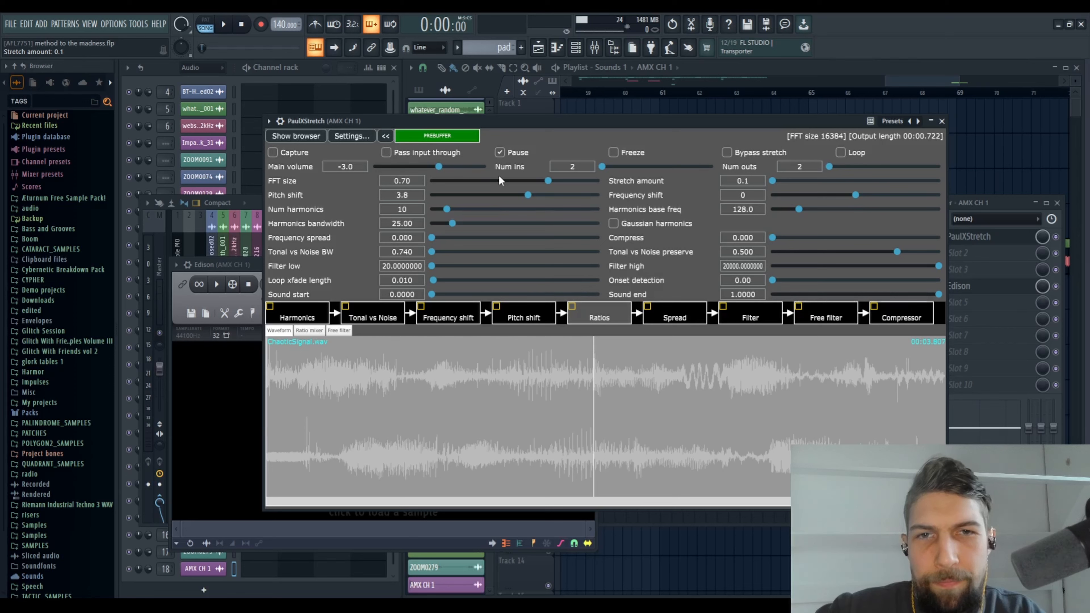
left_click(501, 150)
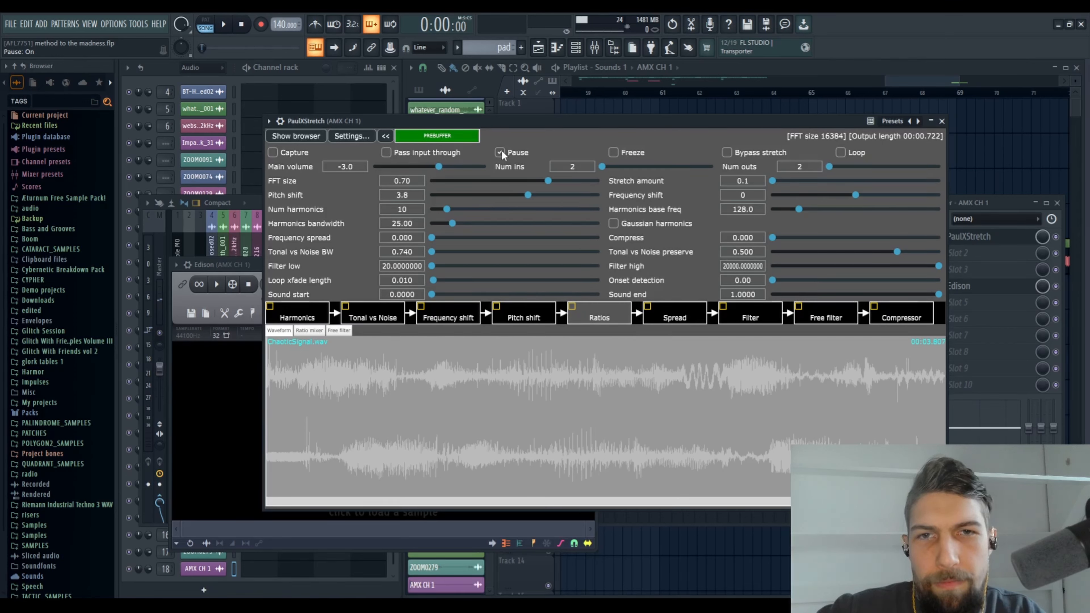
left_click(500, 151)
left_click(840, 152)
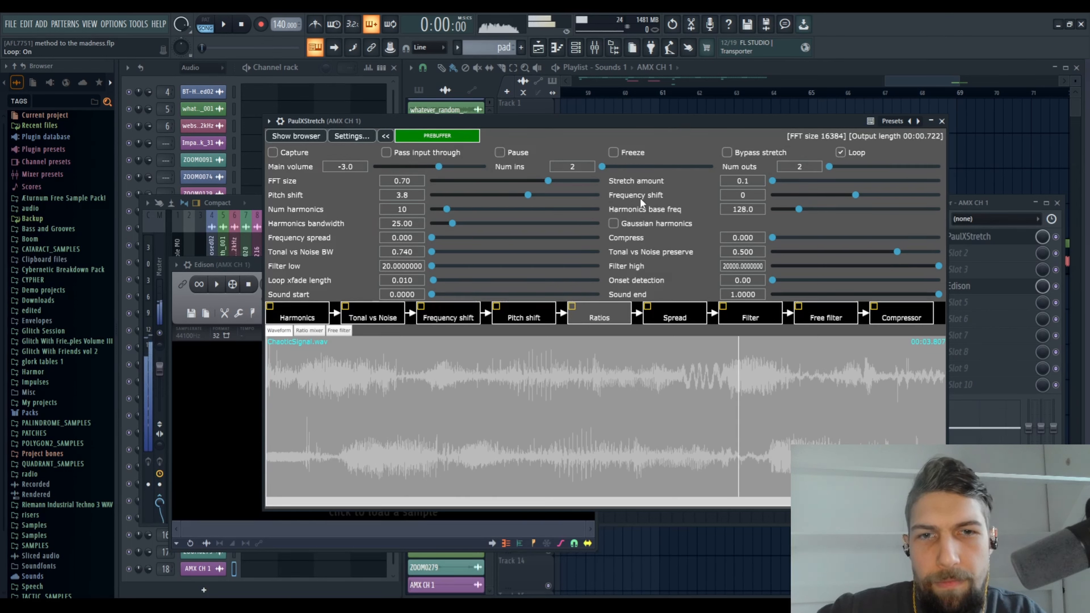
left_click(841, 152)
left_click(501, 150)
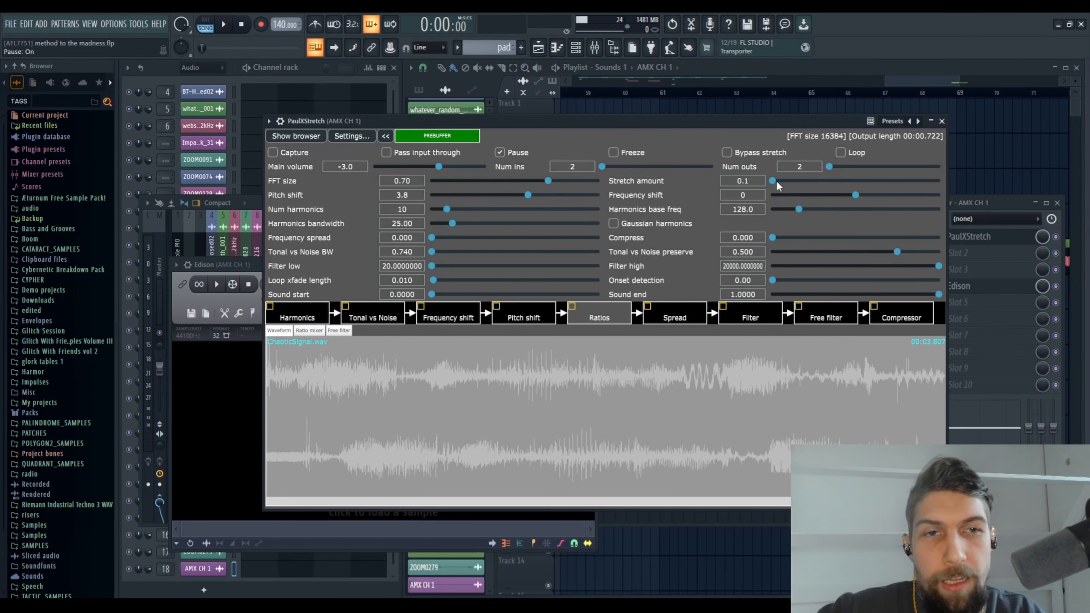
Set the PaulXStretch stretch amount to 10.5 and load testdrive.mp3 in place of the current sample
left_click_drag(777, 182, 826, 182)
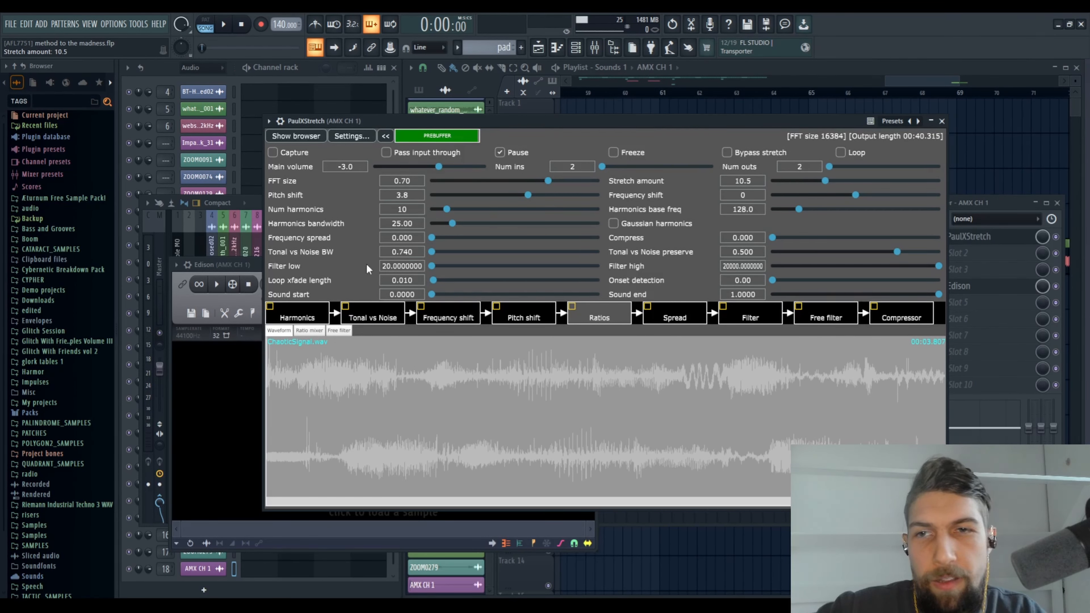
scroll(43, 404, "down", 3)
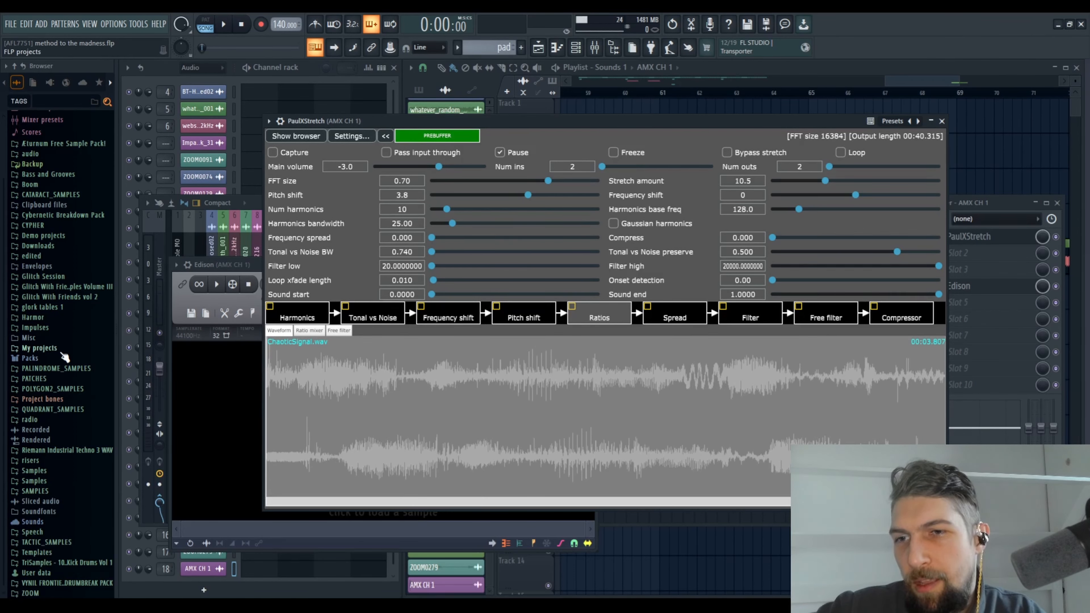
scroll(57, 404, "up", 2)
scroll(57, 403, "up", 1)
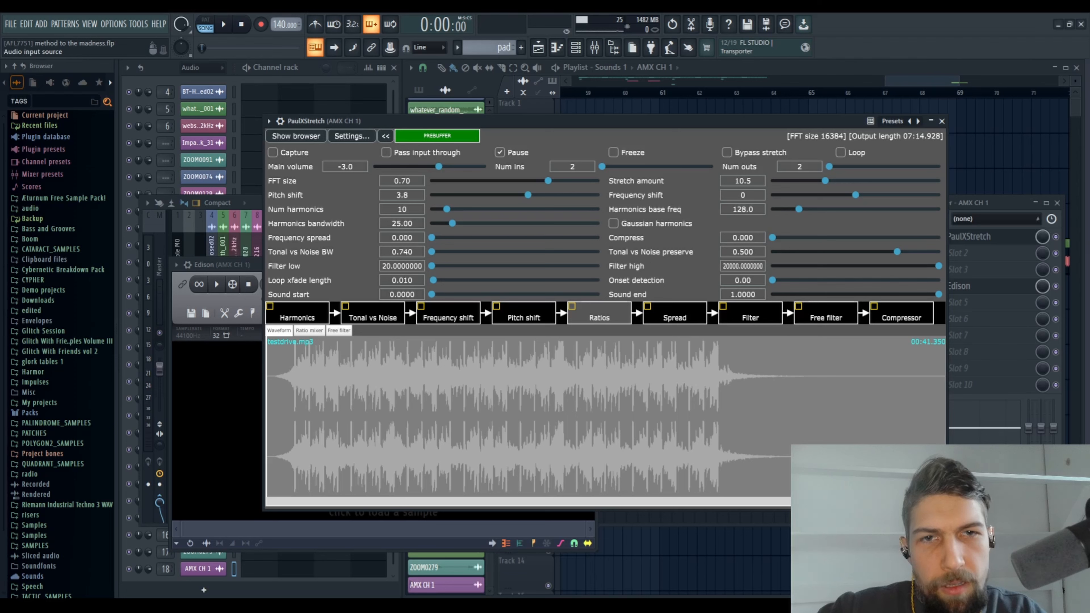
Try a stretch amount of 1.0 on testdrive.mp3 and audition the sound before pausing it again
left_click(753, 179)
type("1")
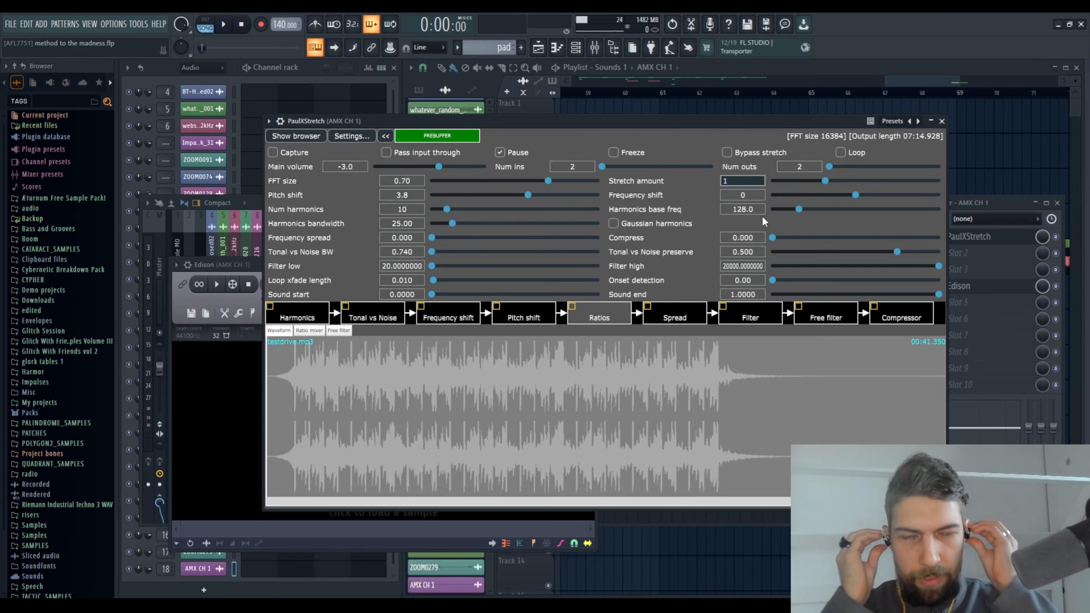
key("Return")
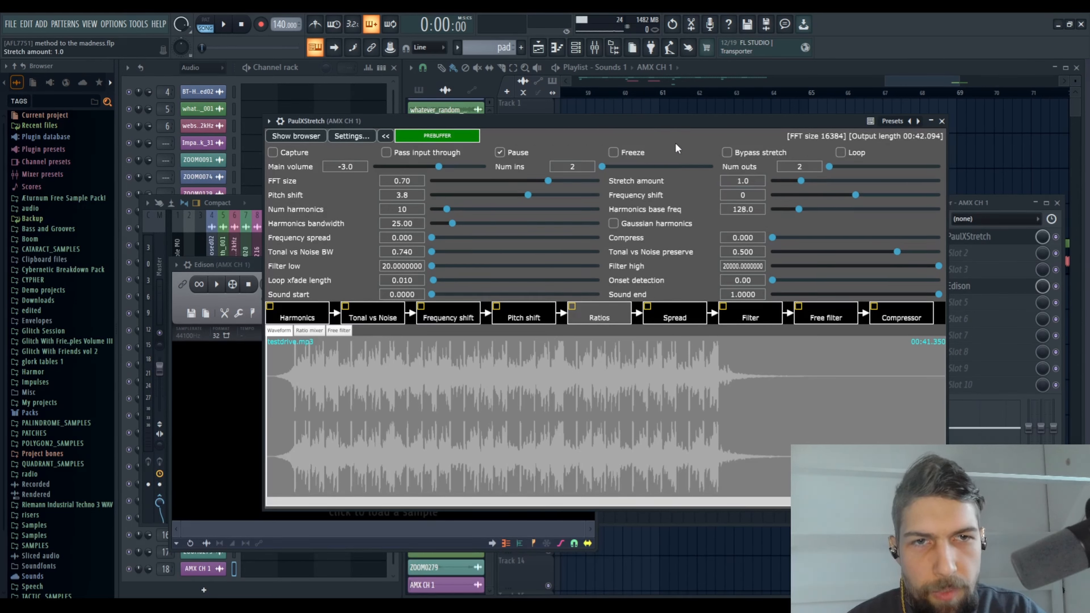
left_click(500, 152)
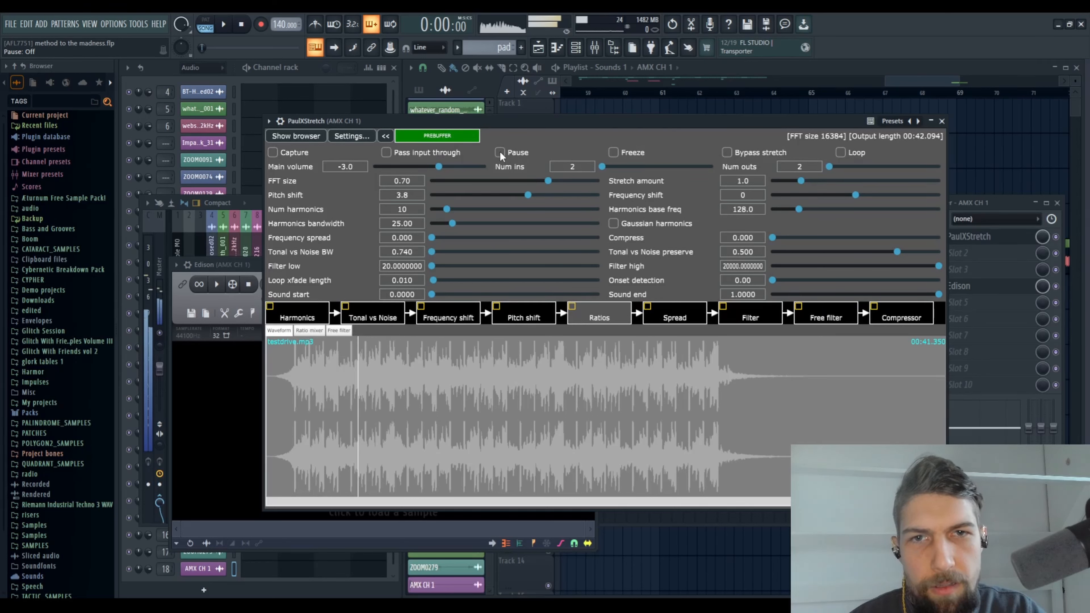
left_click(500, 152)
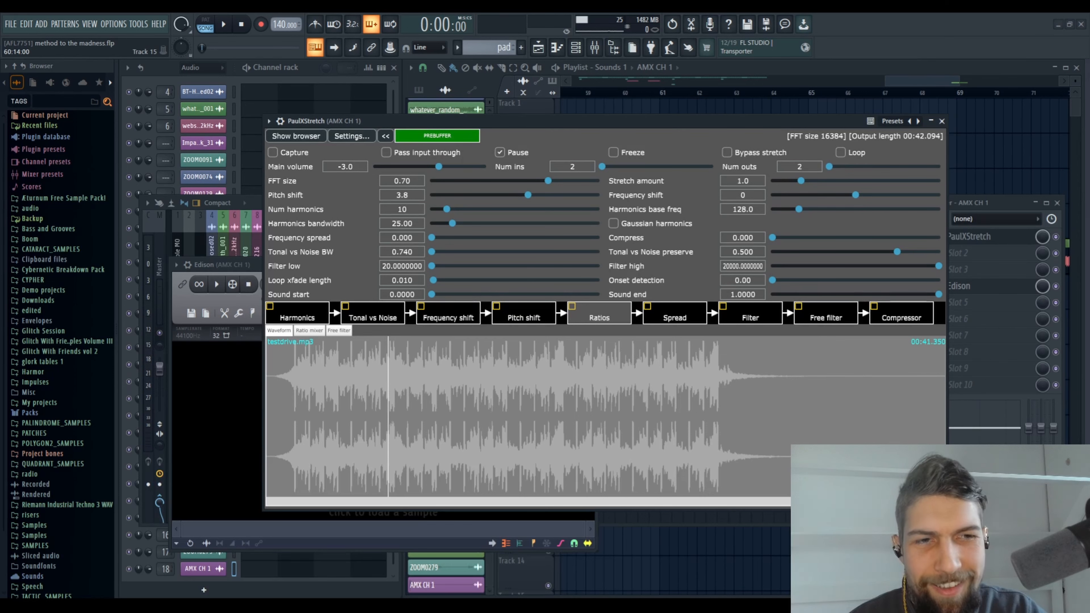
Place testdrive.mp3 on playlist Track 1 near bar 70 and audition the unstretched clip on its own
left_click_drag(1089, 124, 1003, 128)
left_click_drag(854, 79, 885, 81)
left_click_drag(787, 243, 630, 239)
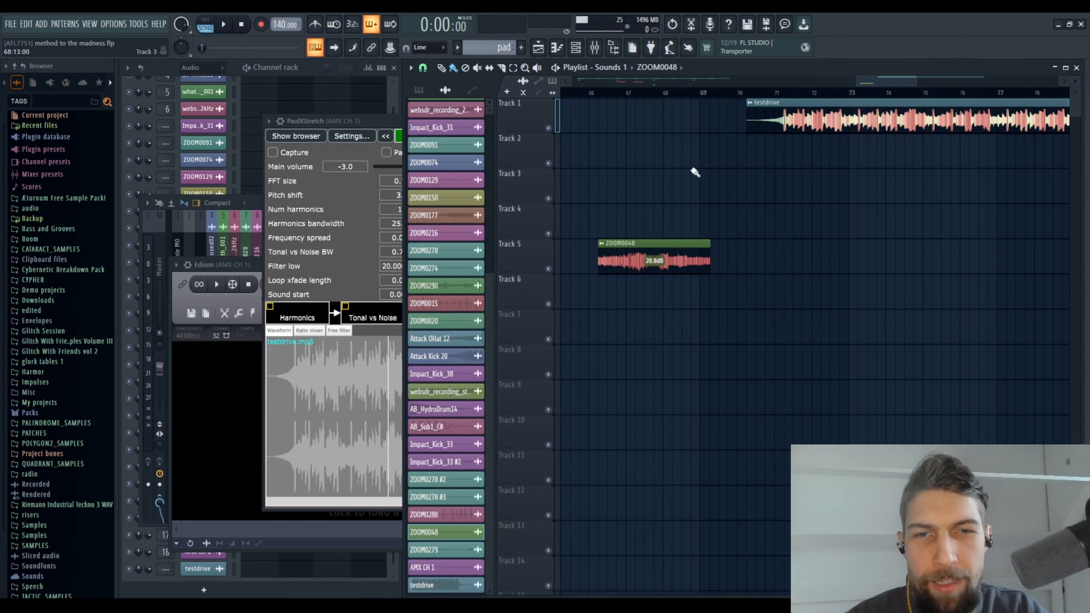
right_click(776, 118, "alt")
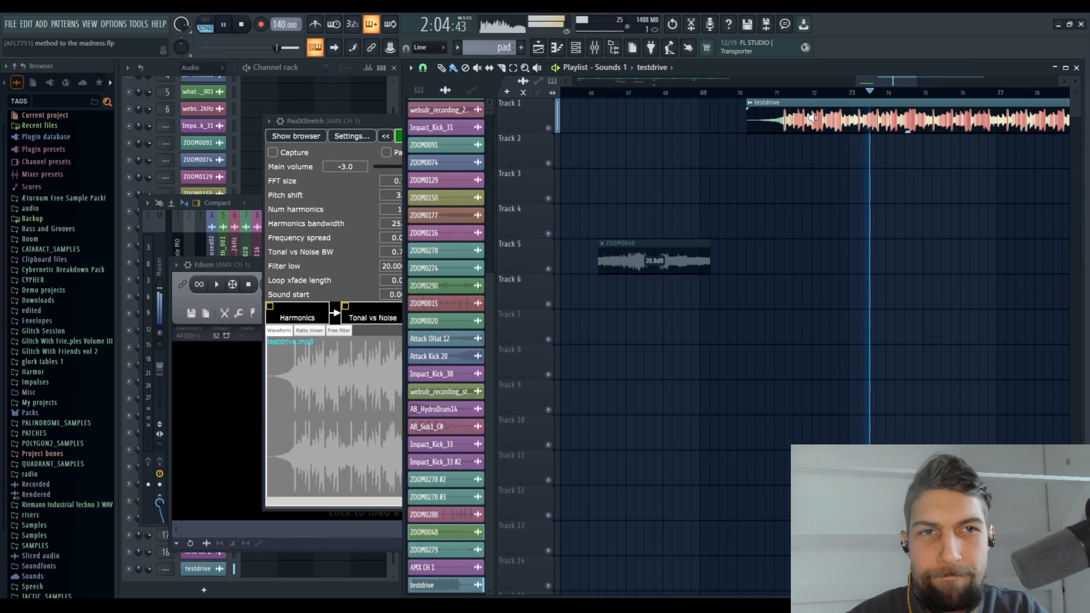
key("space")
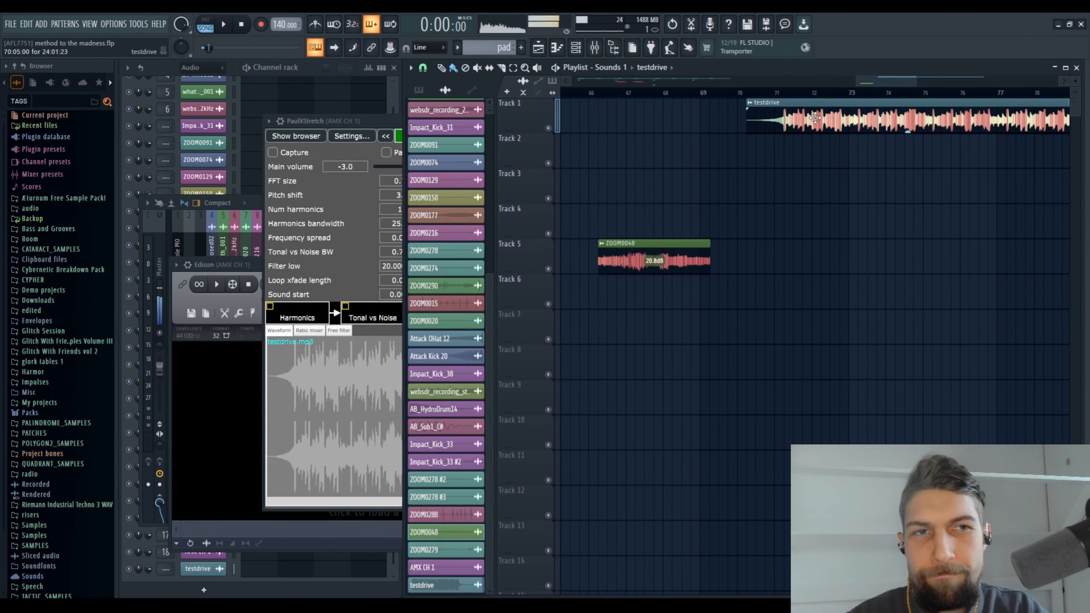
Try a stretch amount of 5.0 on testdrive.mp3, auditioning it and checking the mixer levels before pausing it again
left_click(375, 132)
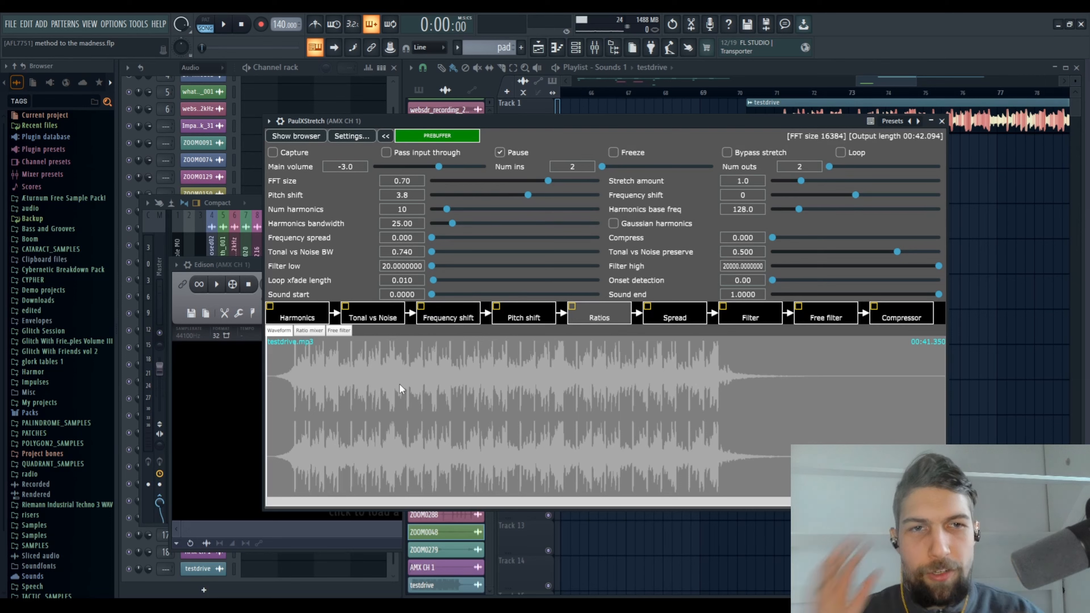
left_click_drag(800, 181, 817, 180)
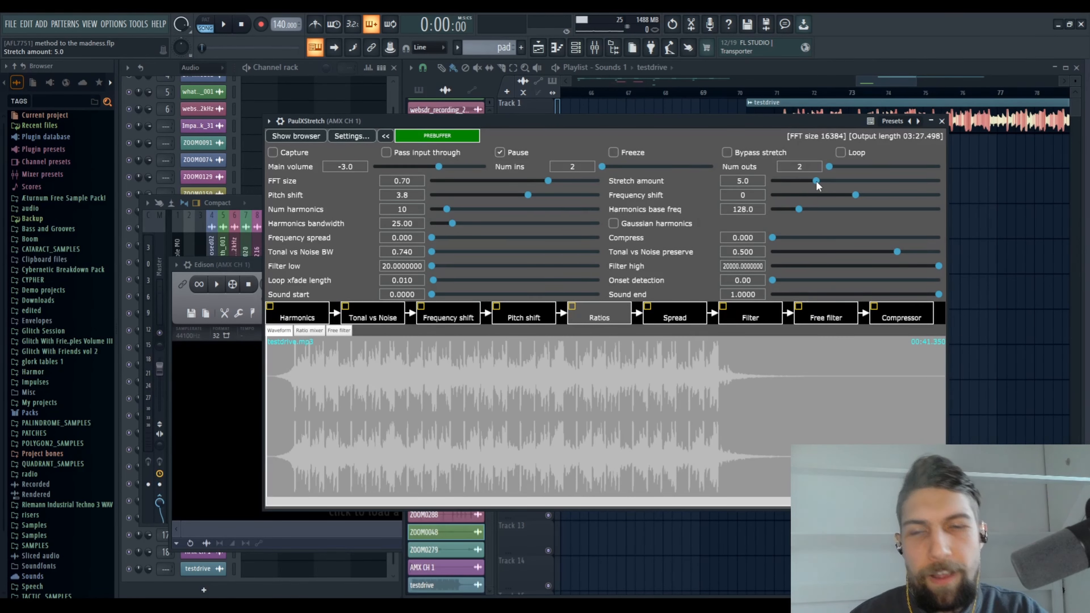
left_click(497, 150)
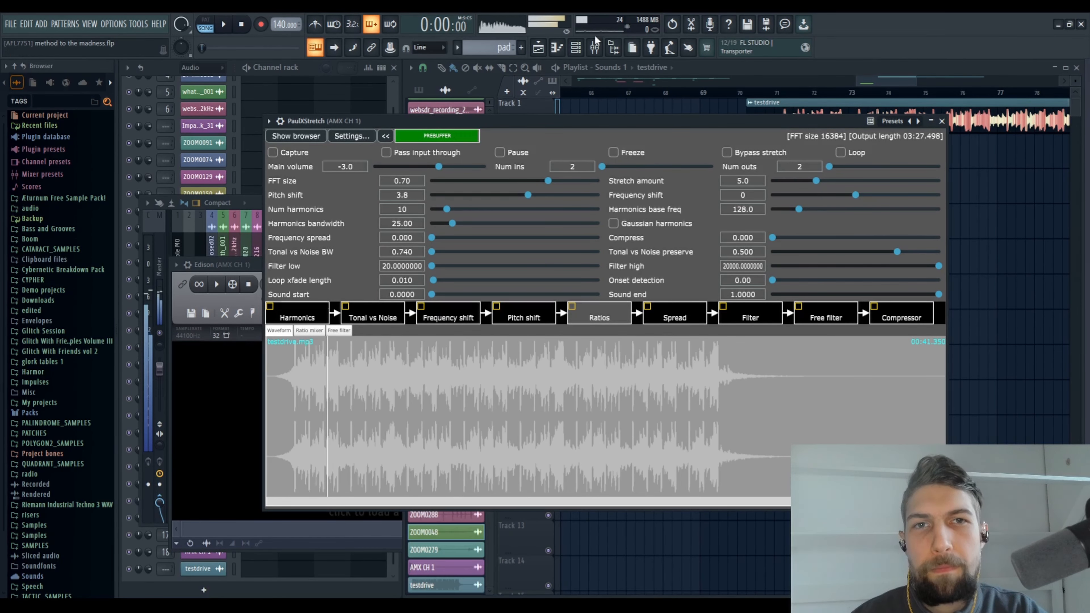
left_click(594, 47)
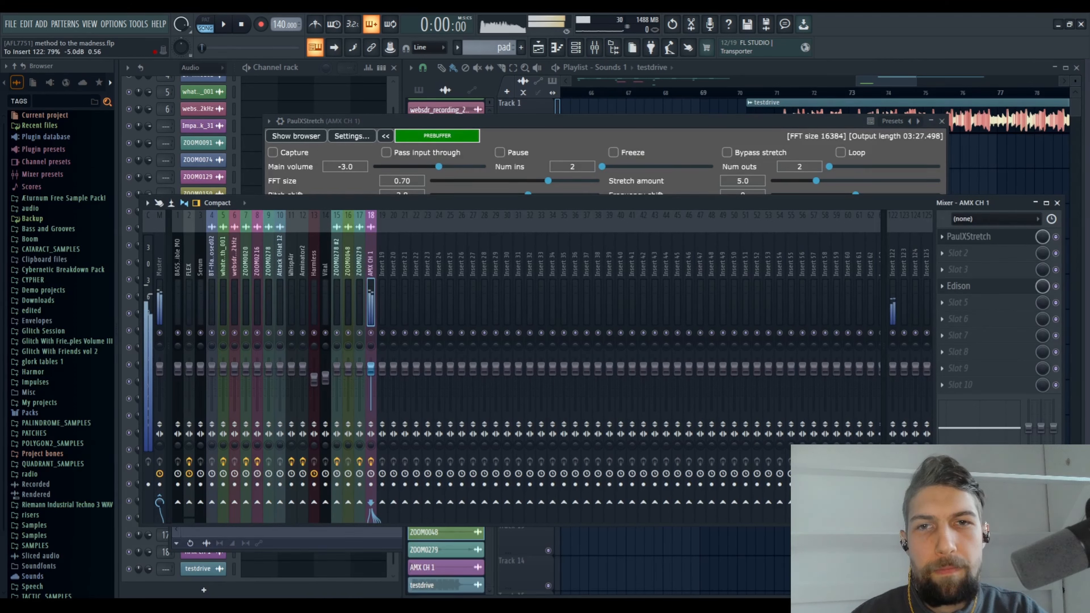
left_click(620, 130)
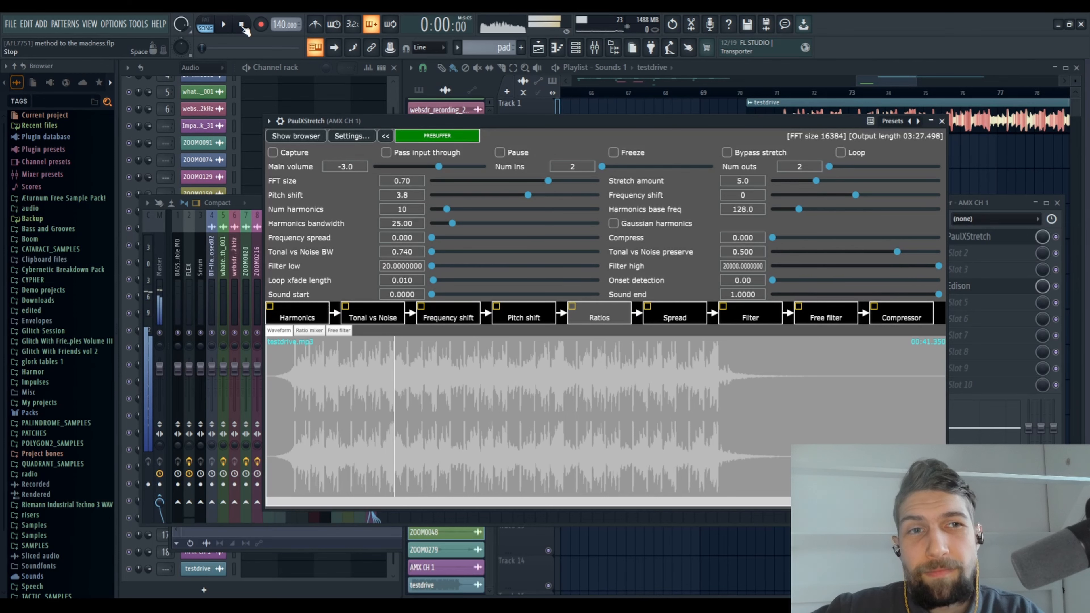
left_click(500, 152)
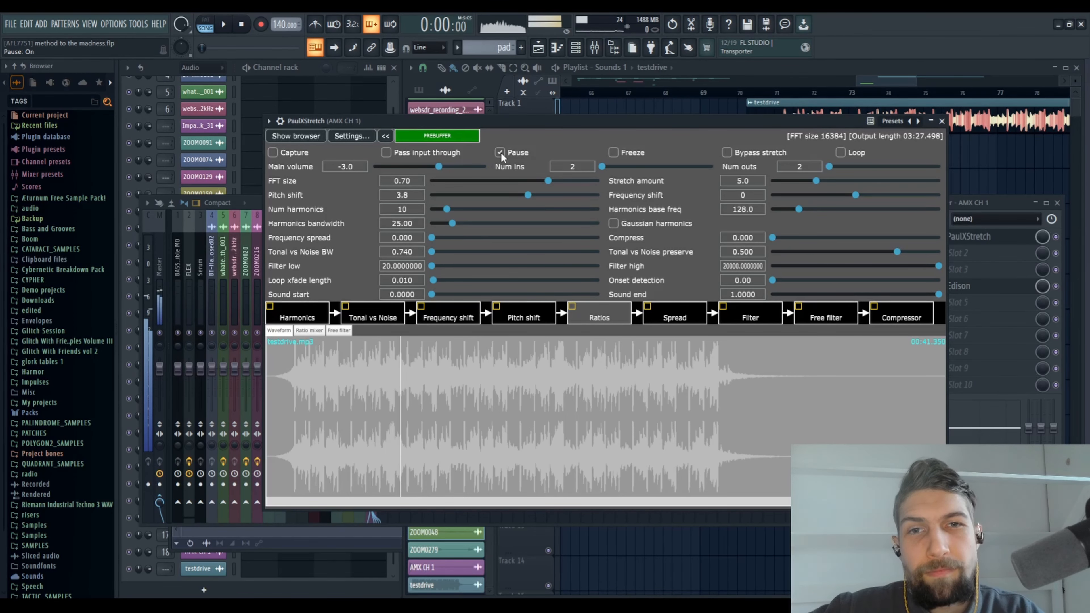
Examine the effects loaded on mixer track Insert 122
left_click(595, 47)
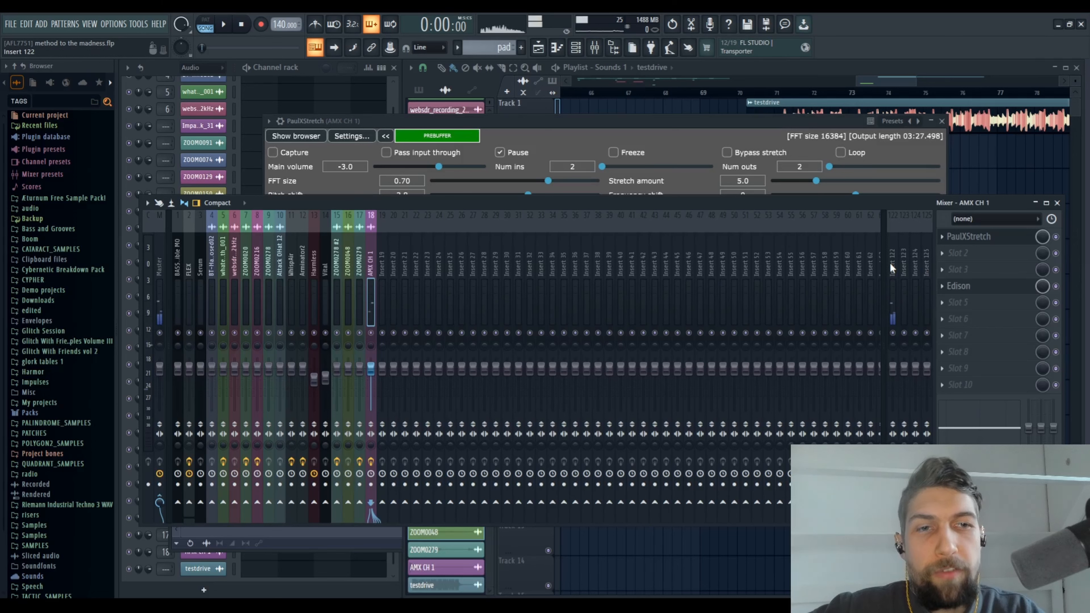
left_click(891, 262)
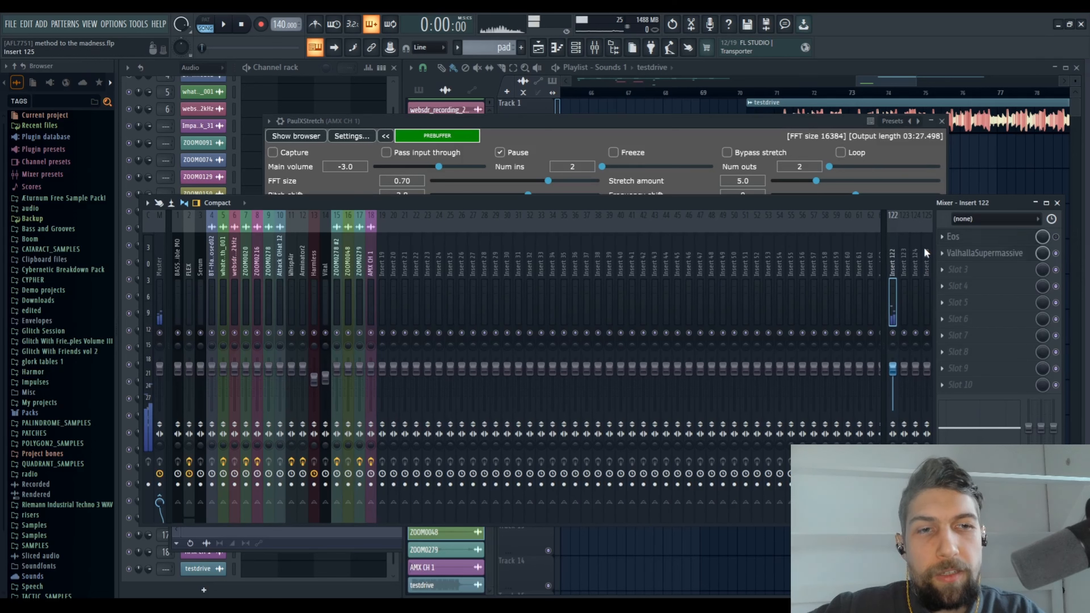
left_click(379, 253)
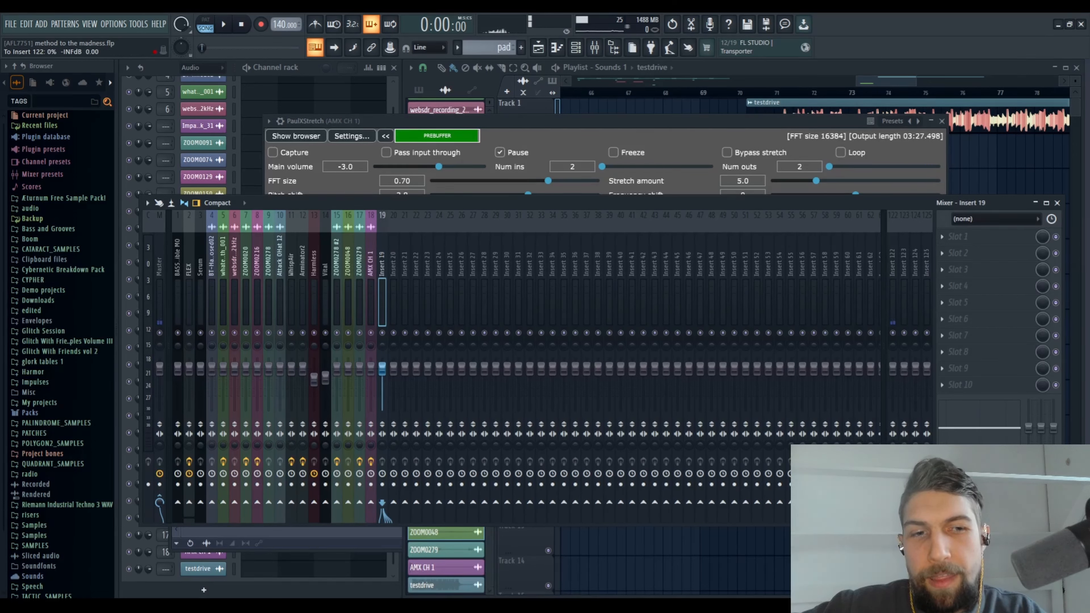
Remove PaulXStretch and Edison from the AMX CH 1 mixer track and delete the testdrive audio clip from the project
left_click(373, 257)
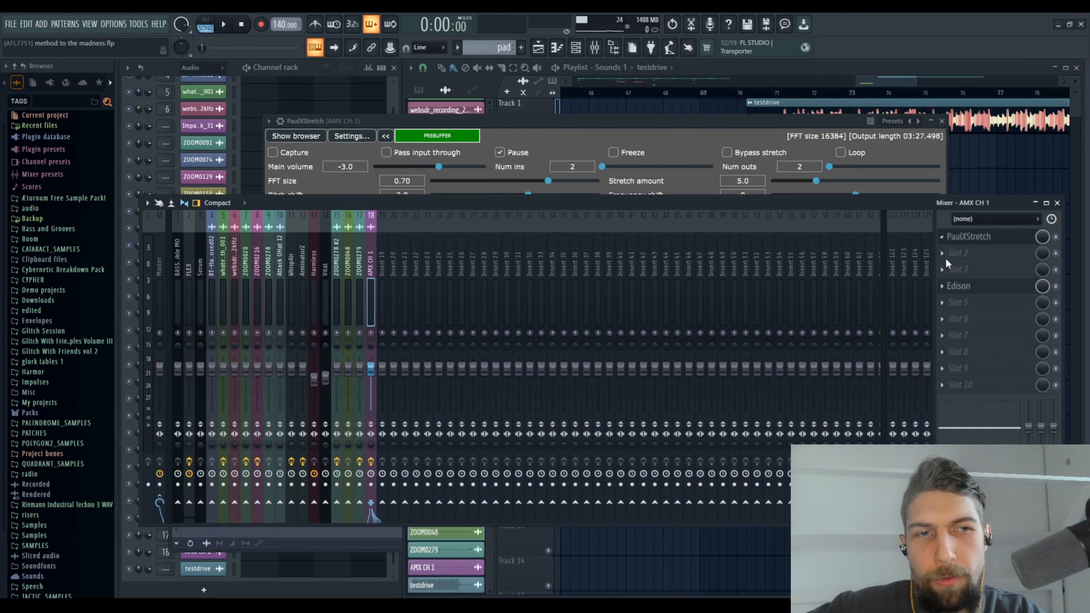
left_click(581, 353)
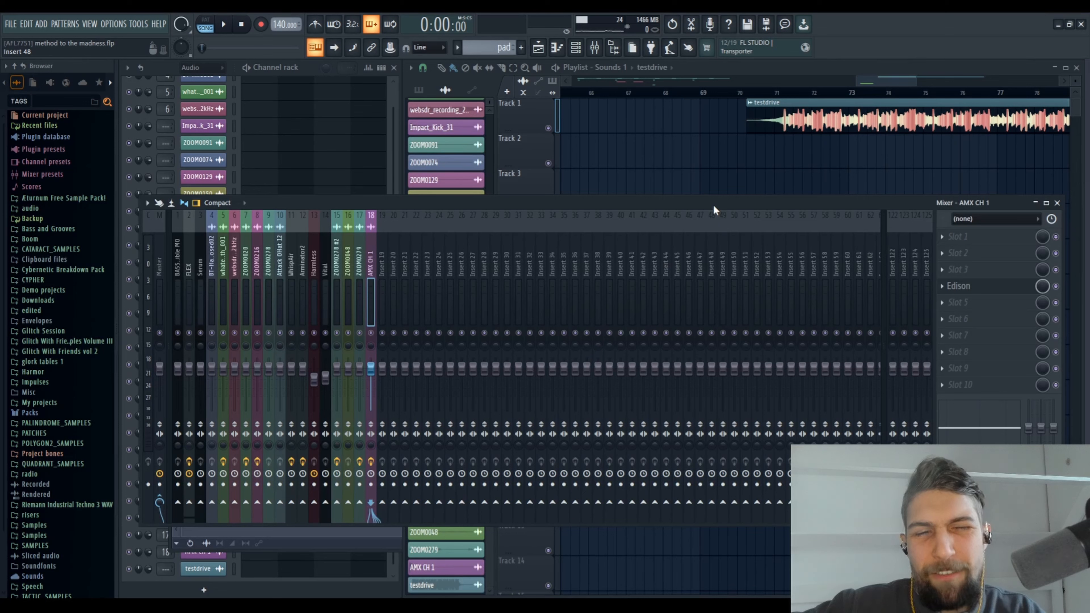
left_click(1057, 203)
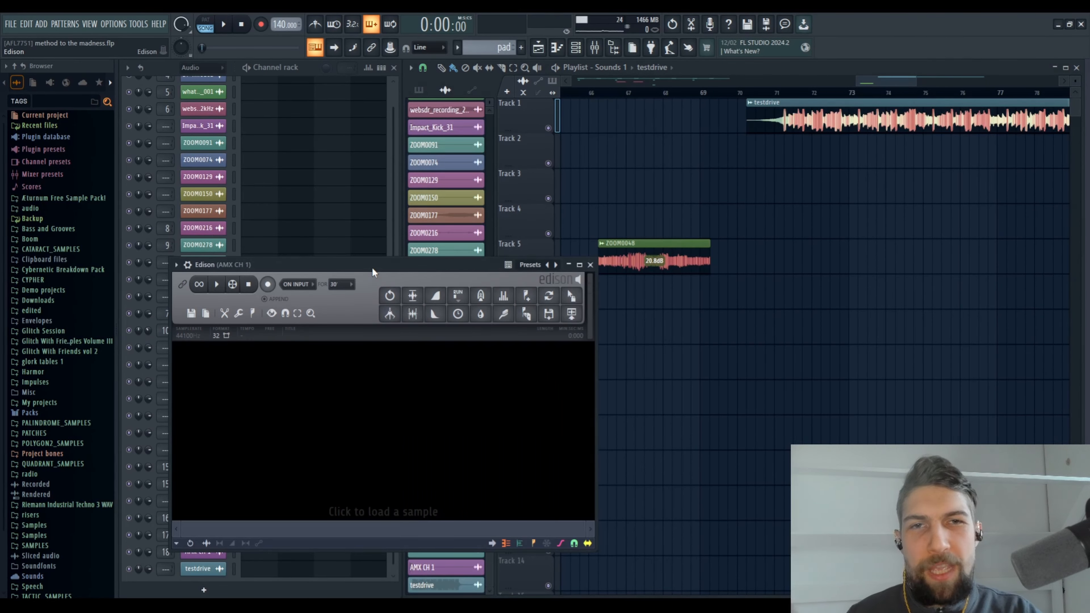
left_click(595, 47)
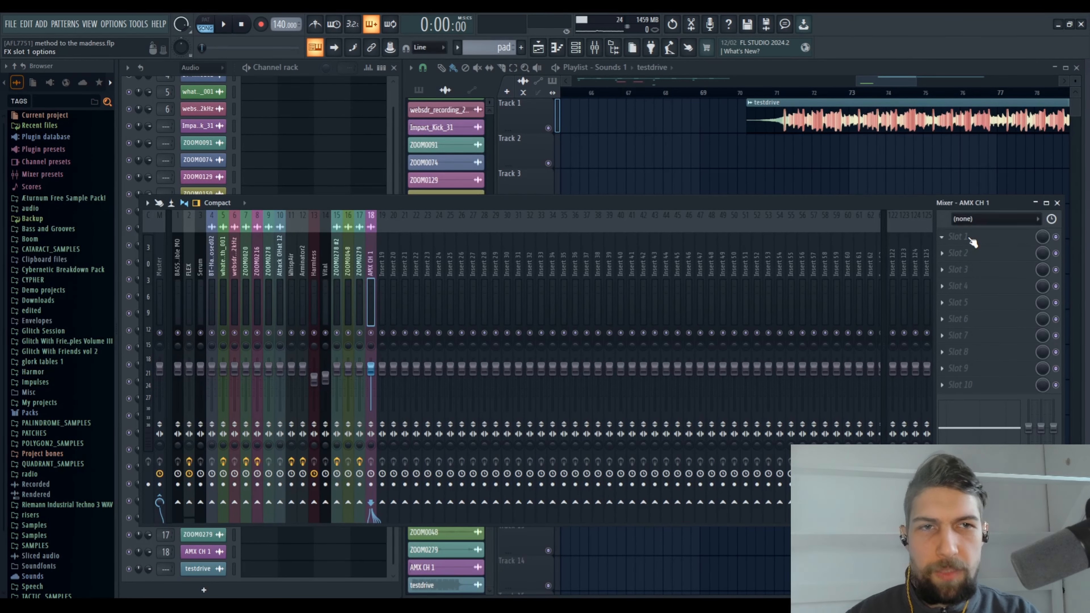
double_click(853, 120)
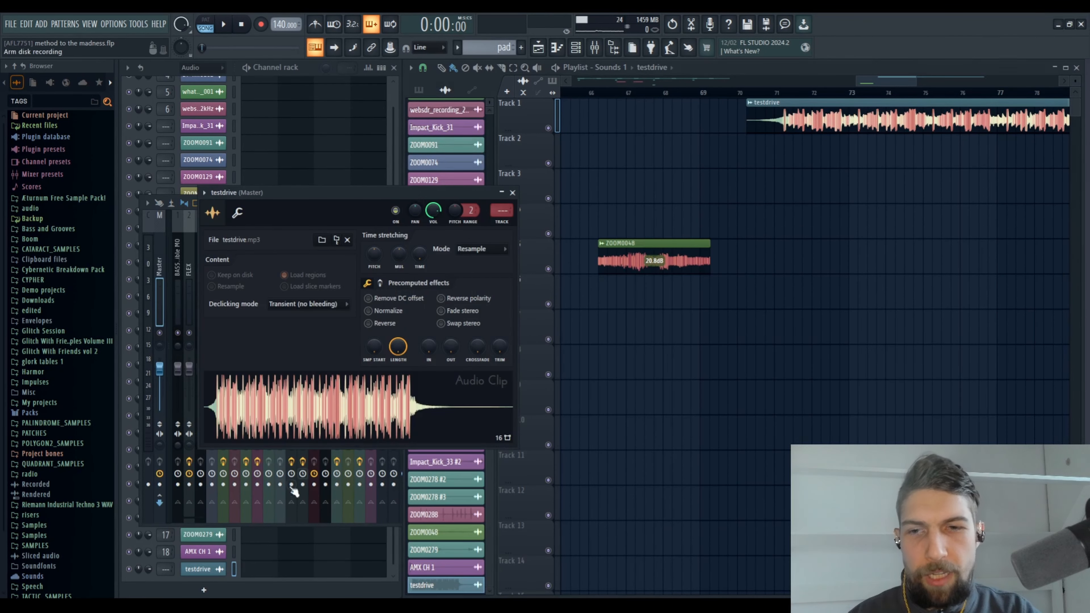
left_click(245, 567)
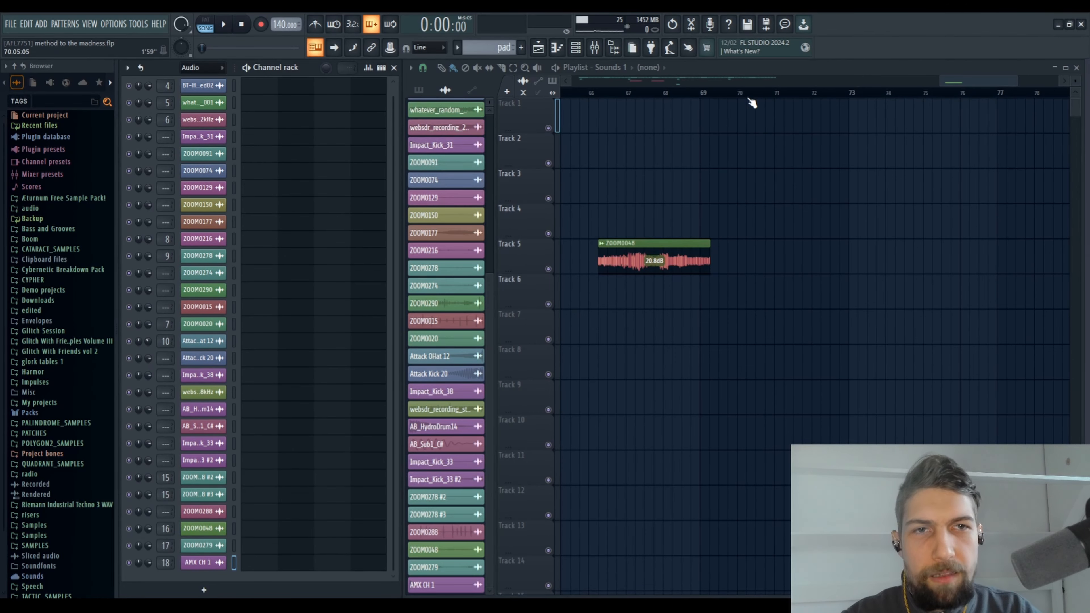
Show the project's patterns in the playlist picker and select the m2 arp1 pattern
left_click(419, 90)
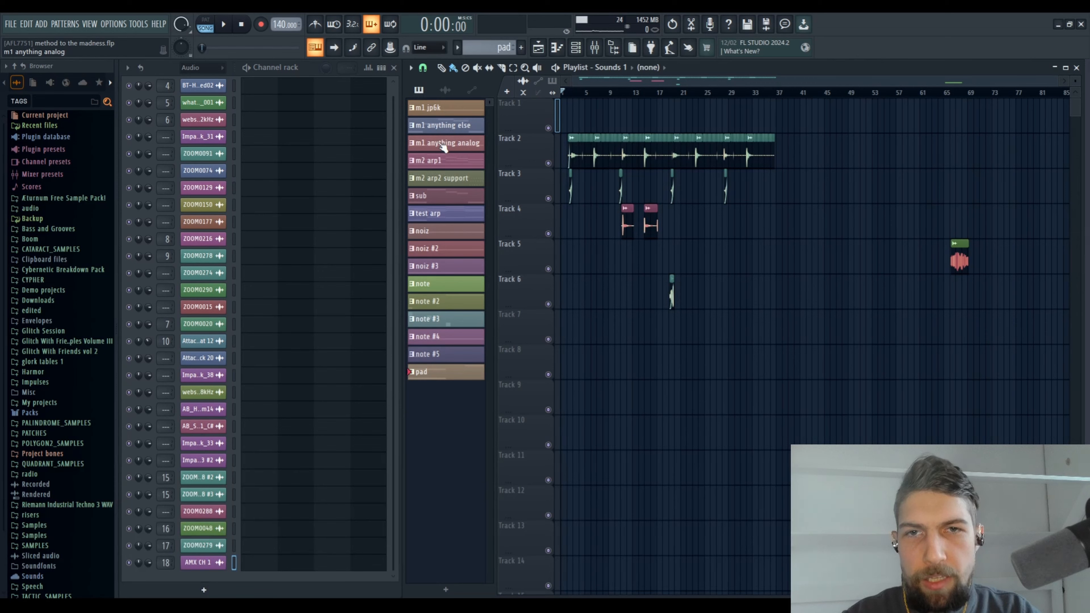
left_click(444, 111)
left_click(445, 160)
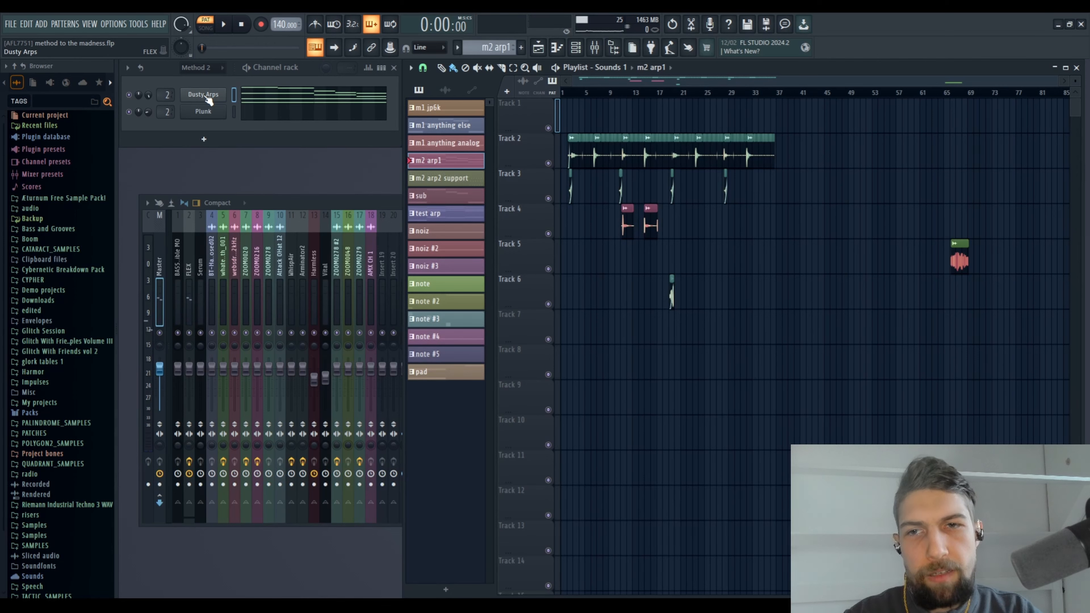
Load Edison in slot 2 of the Master mixer track and record the m2 arp1 pattern with it
left_click(266, 204)
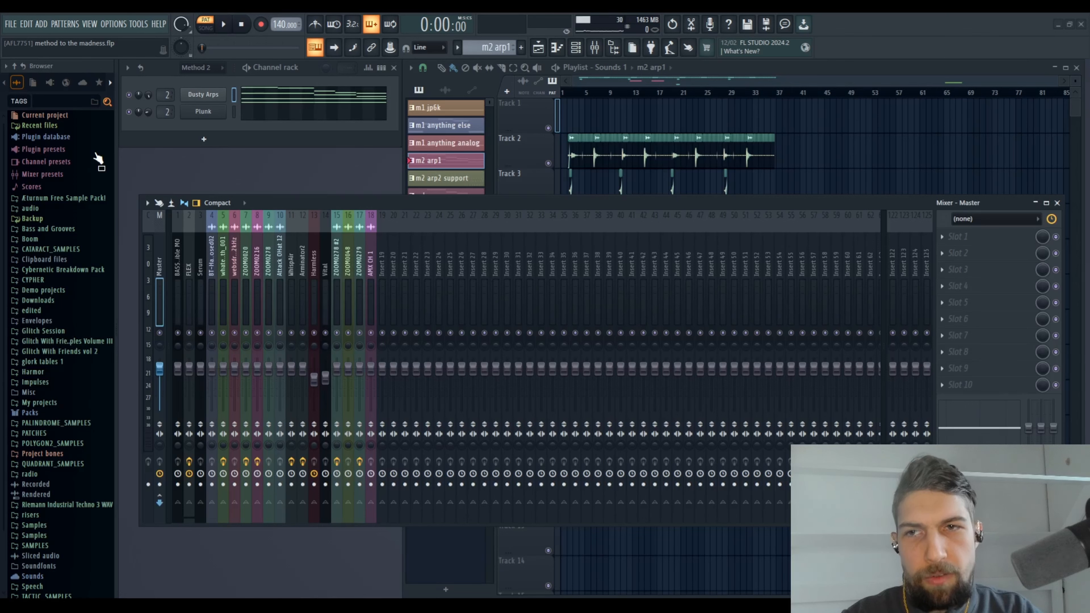
left_click_drag(95, 155, 988, 250)
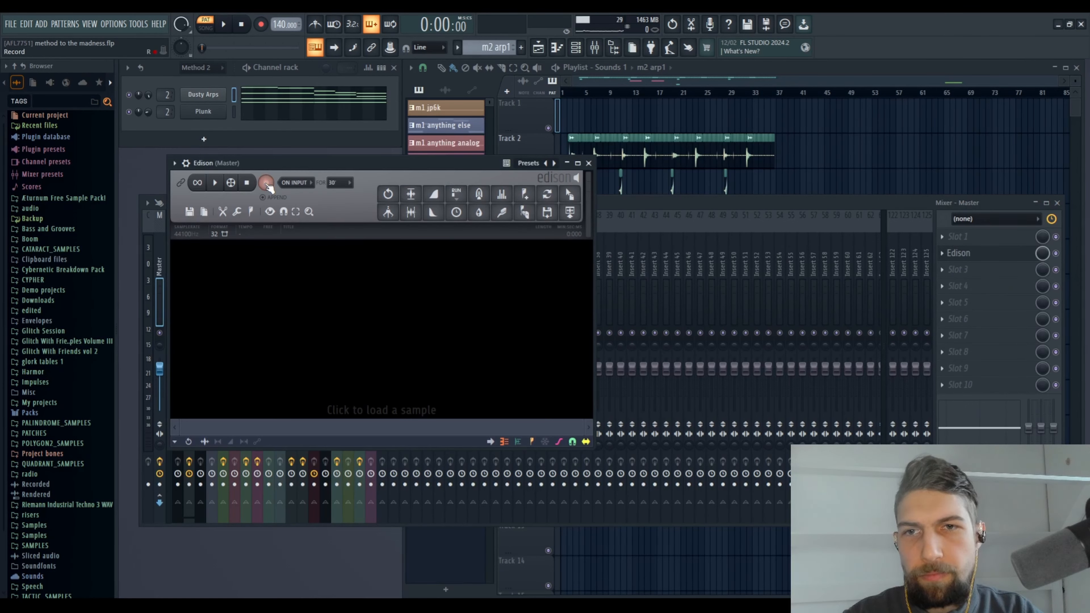
left_click(266, 184)
left_click(224, 24)
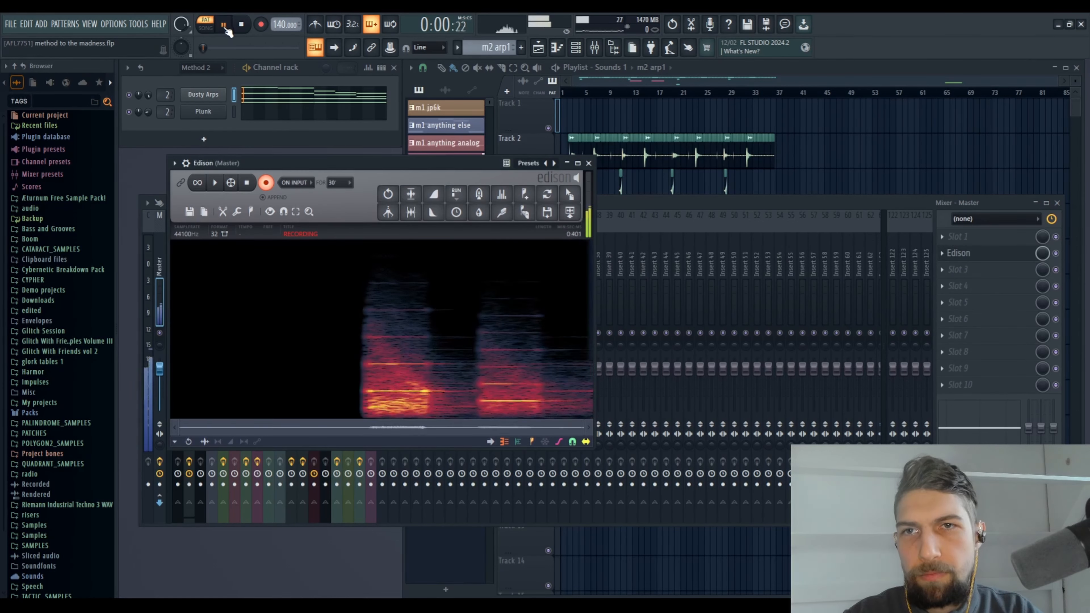
left_click(242, 25)
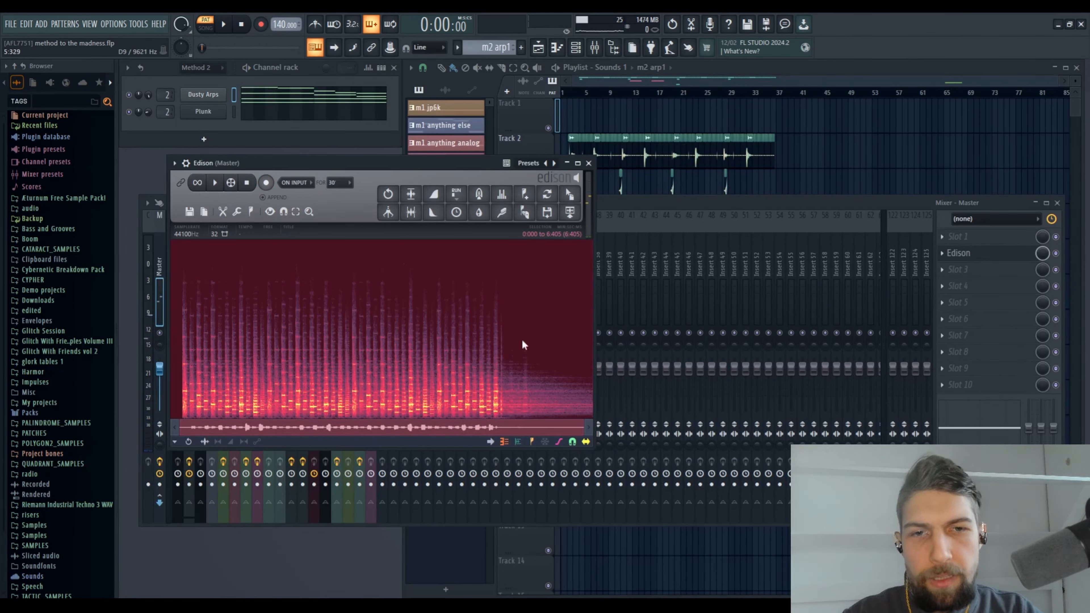
left_click_drag(572, 370, 774, 377)
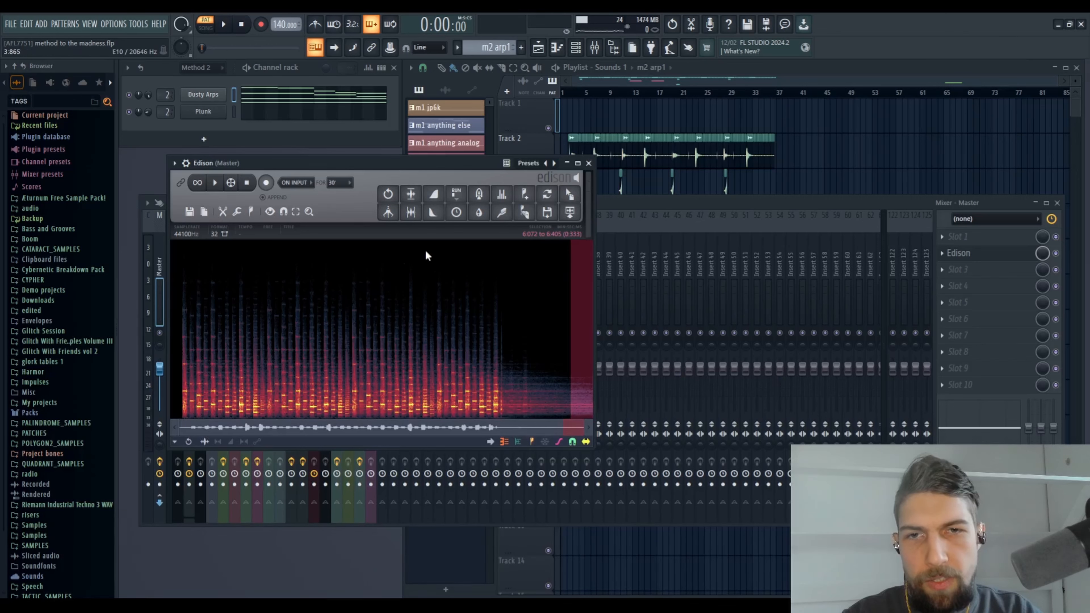
left_click(420, 275, "shift")
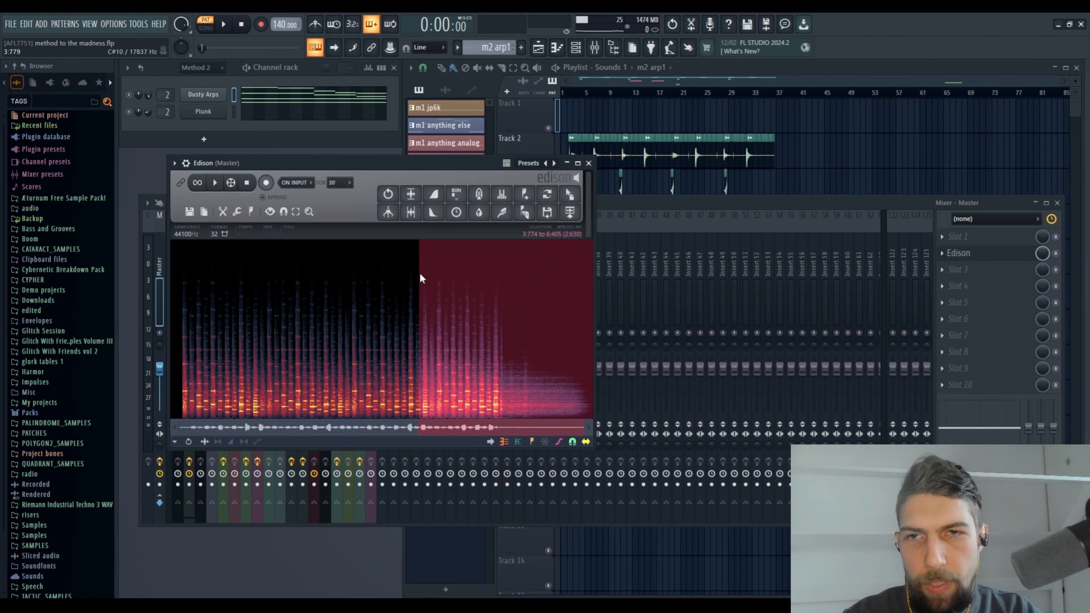
left_click(420, 277)
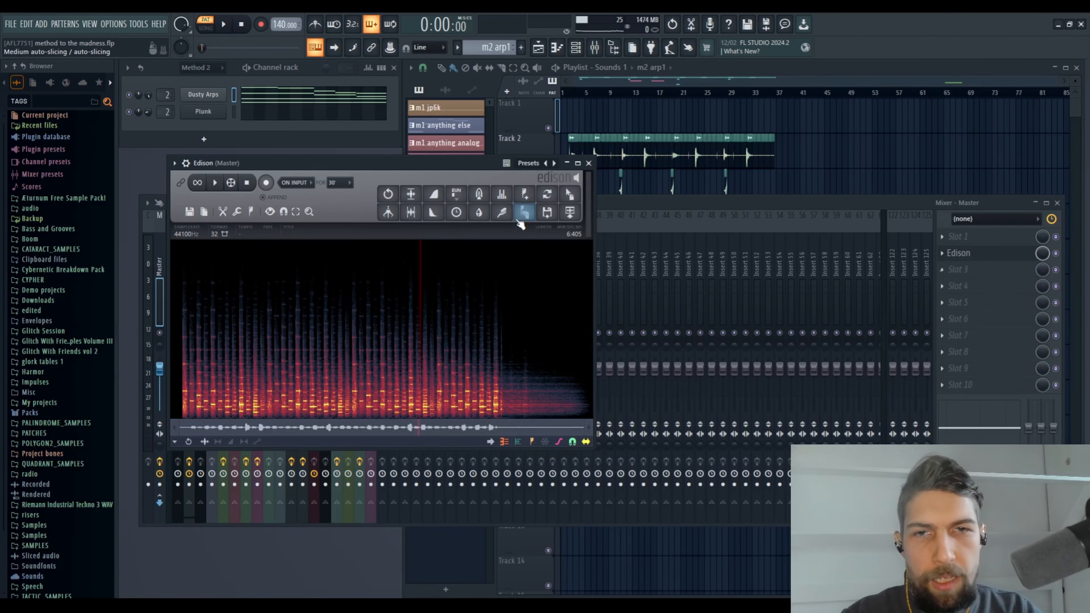
Place the Edison recording on playlist Track 1 at bar 53 and replace Edison on the Master track with PaulXStretch in slot 3
left_click_drag(570, 194, 877, 124)
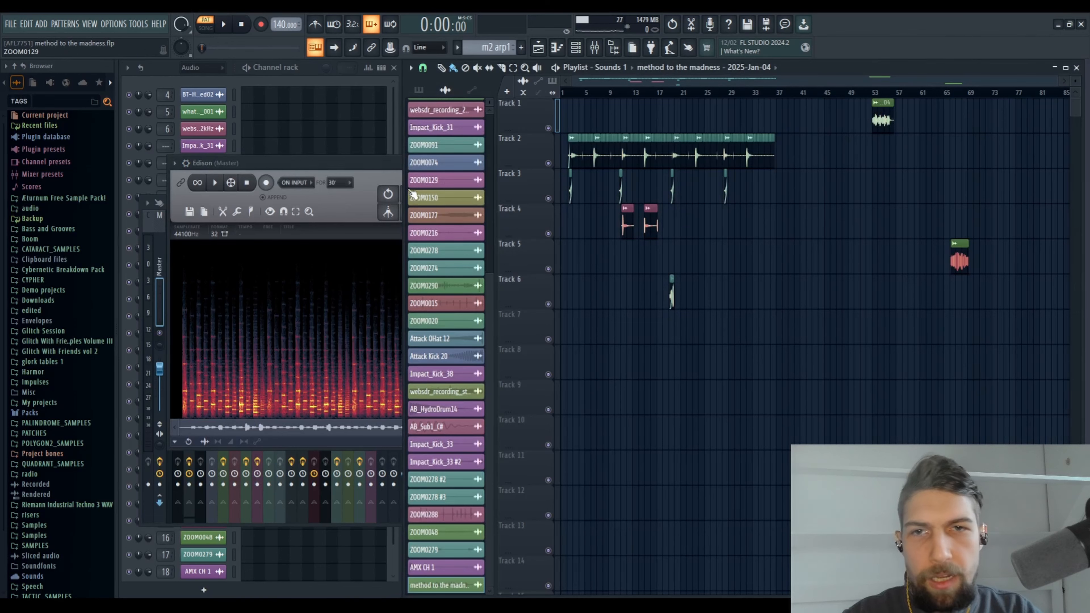
left_click(594, 47)
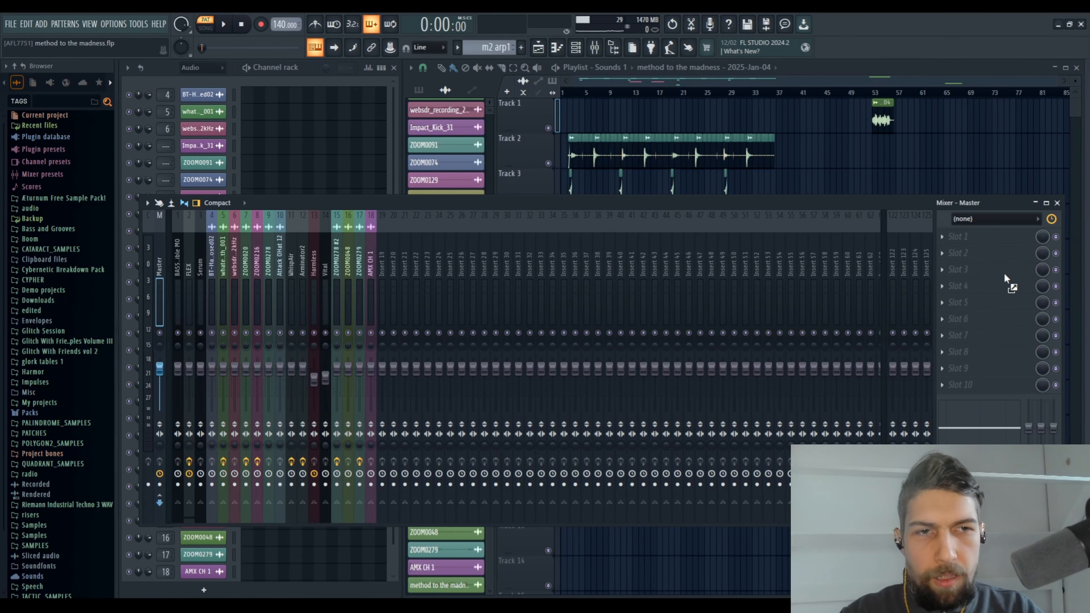
left_click(1007, 275)
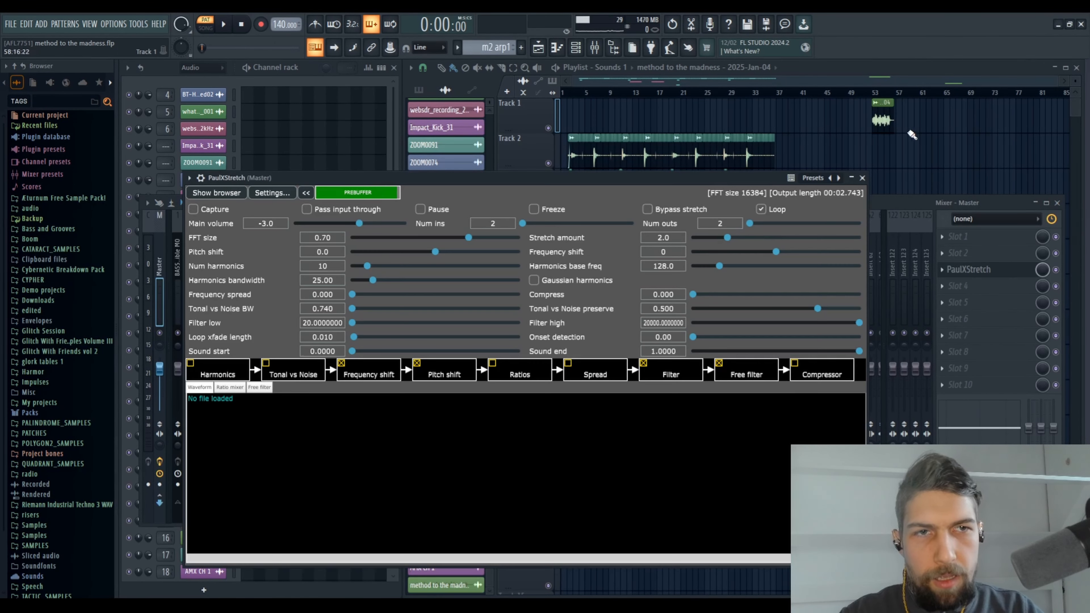
double_click(879, 121)
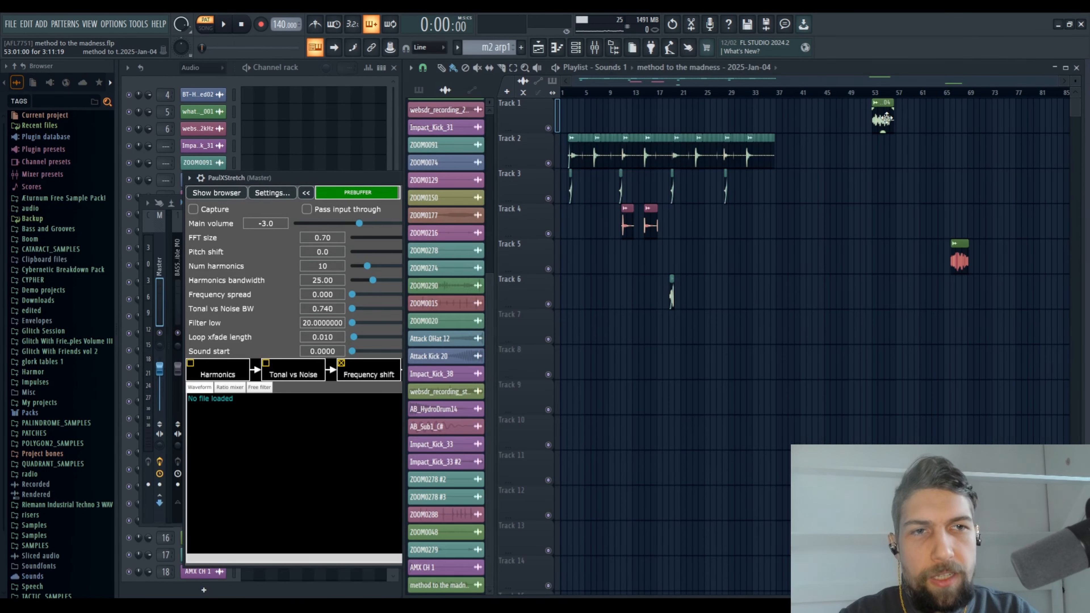
Load the "method to the madness - 2025-Jan-04" recording into PaulXStretch and set the stretch amount to 15.7
left_click_drag(335, 427, 319, 505)
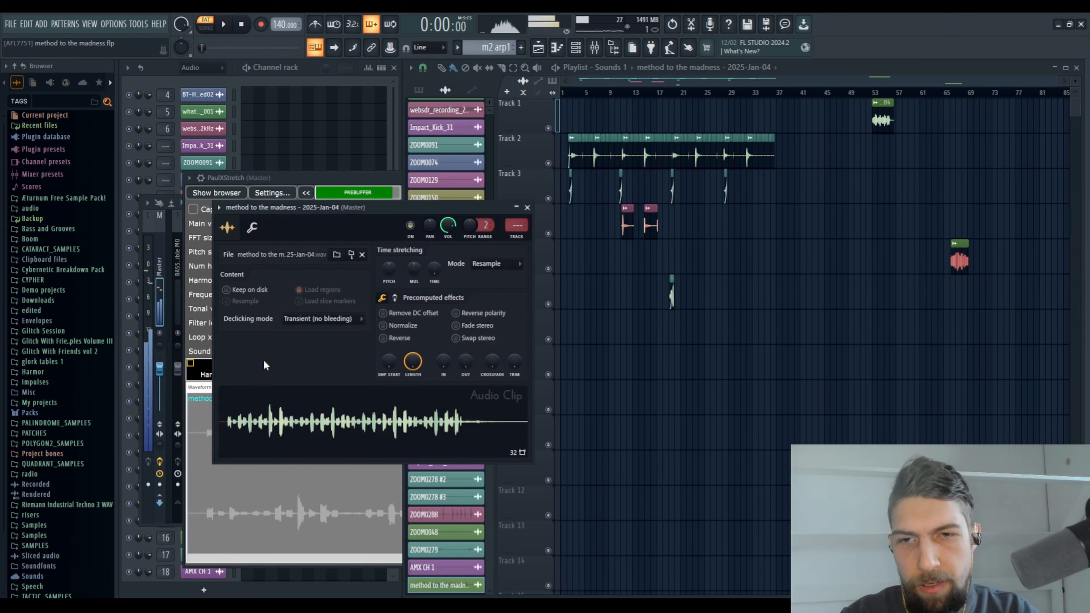
left_click(534, 207)
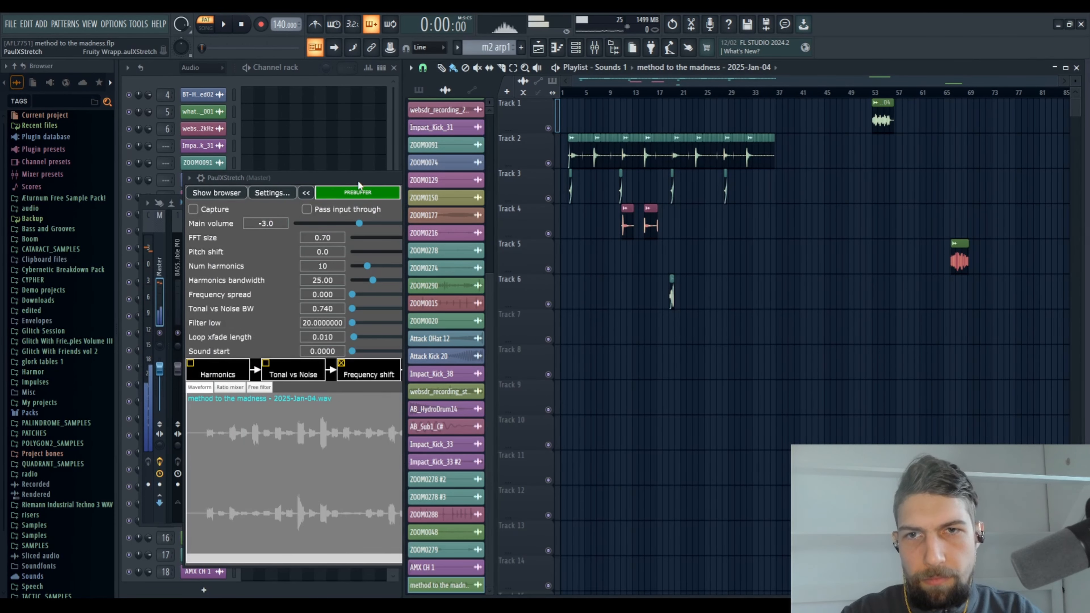
left_click(375, 467)
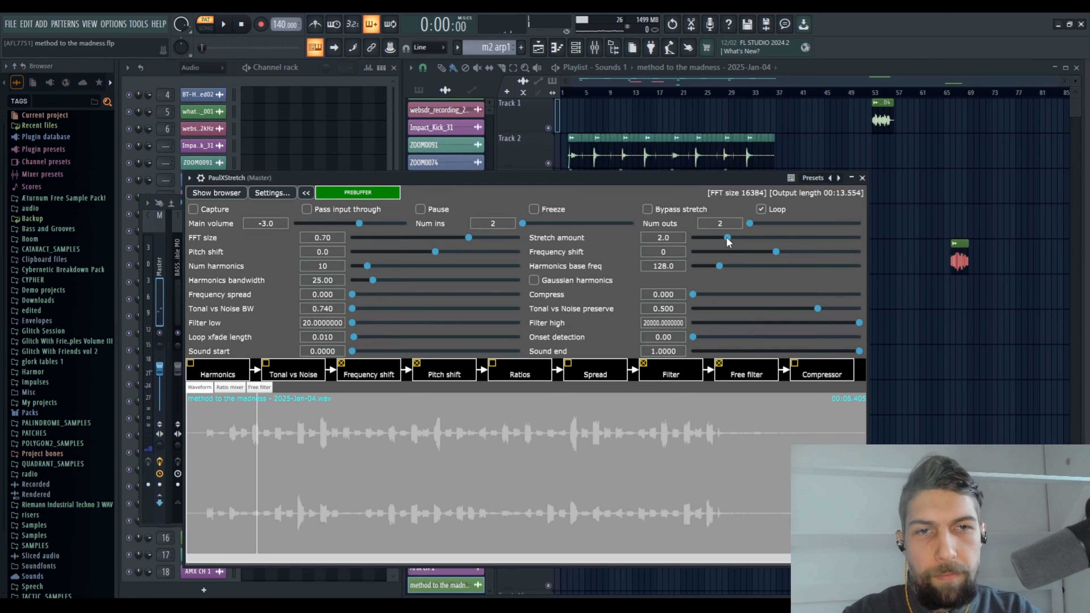
left_click_drag(728, 239, 751, 236)
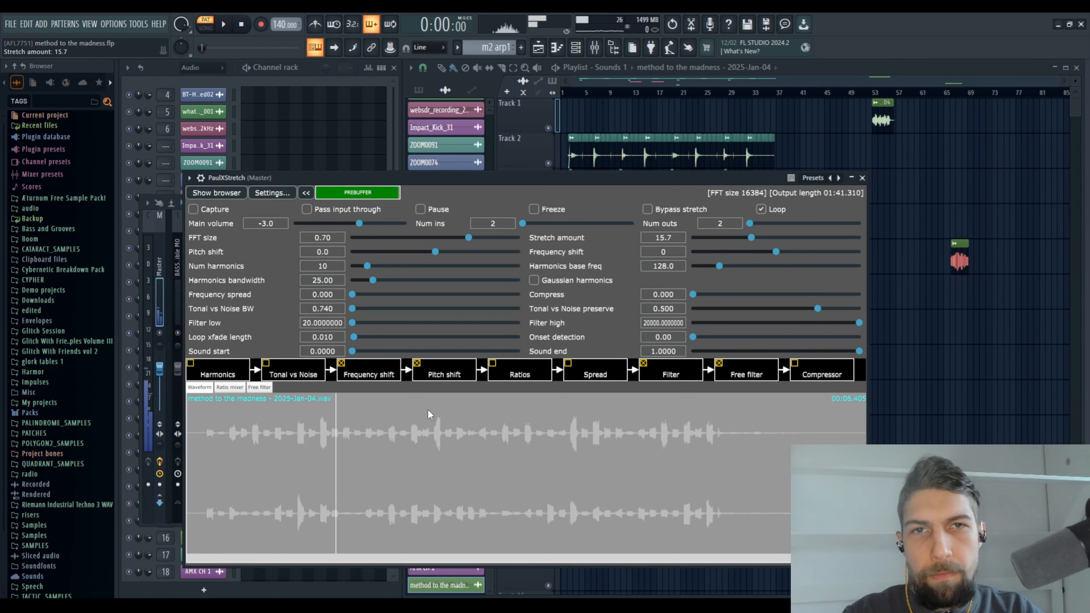
Pause the PaulXStretch playback and load Edison in slot 5 of the Master mixer track, armed to record on input
left_click(594, 47)
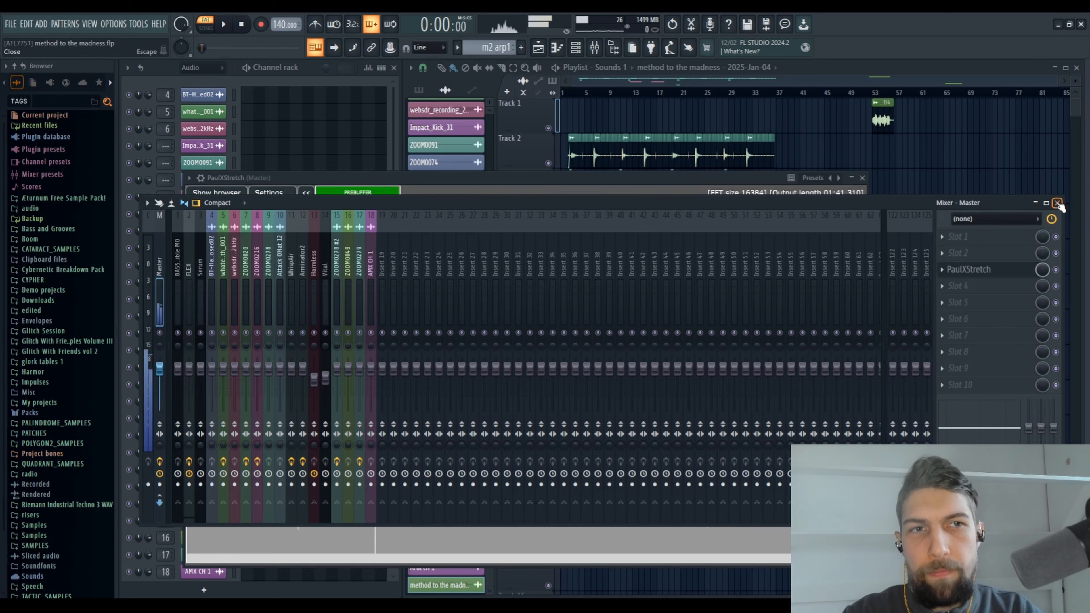
left_click(391, 176)
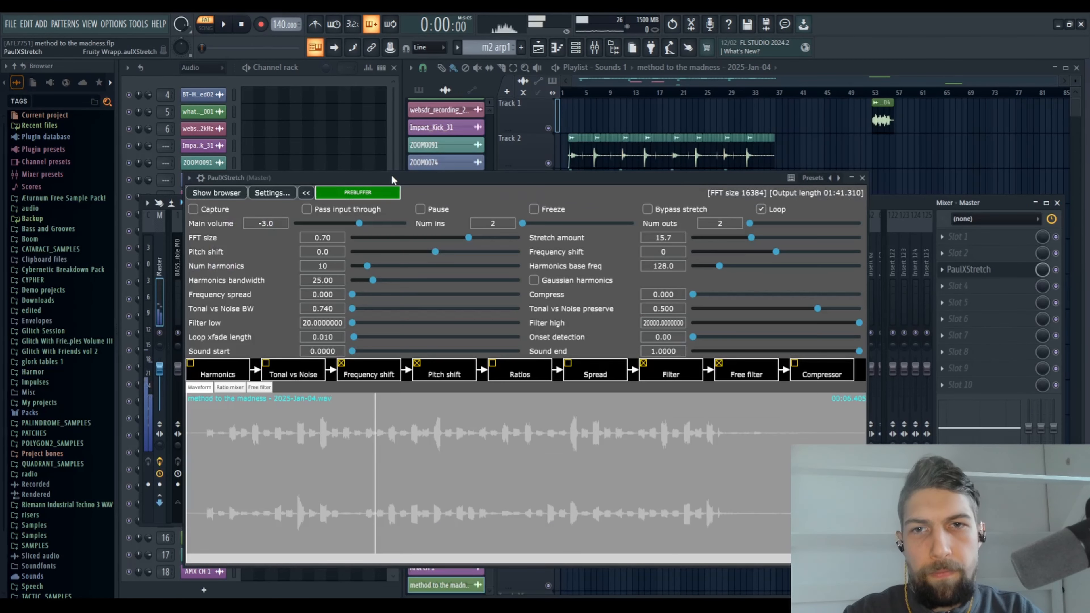
left_click(427, 208)
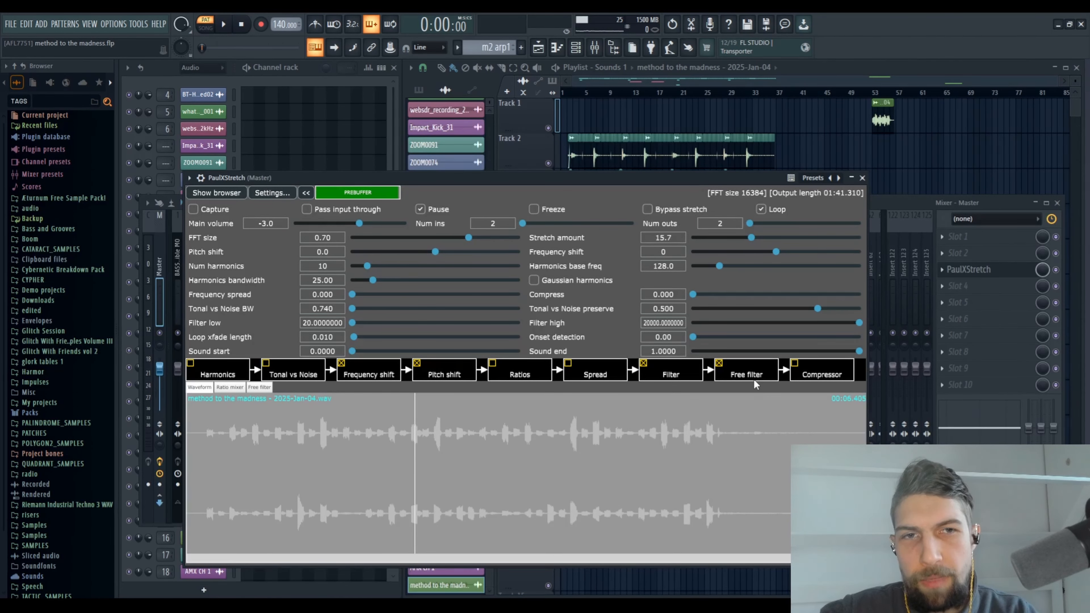
left_click(987, 320)
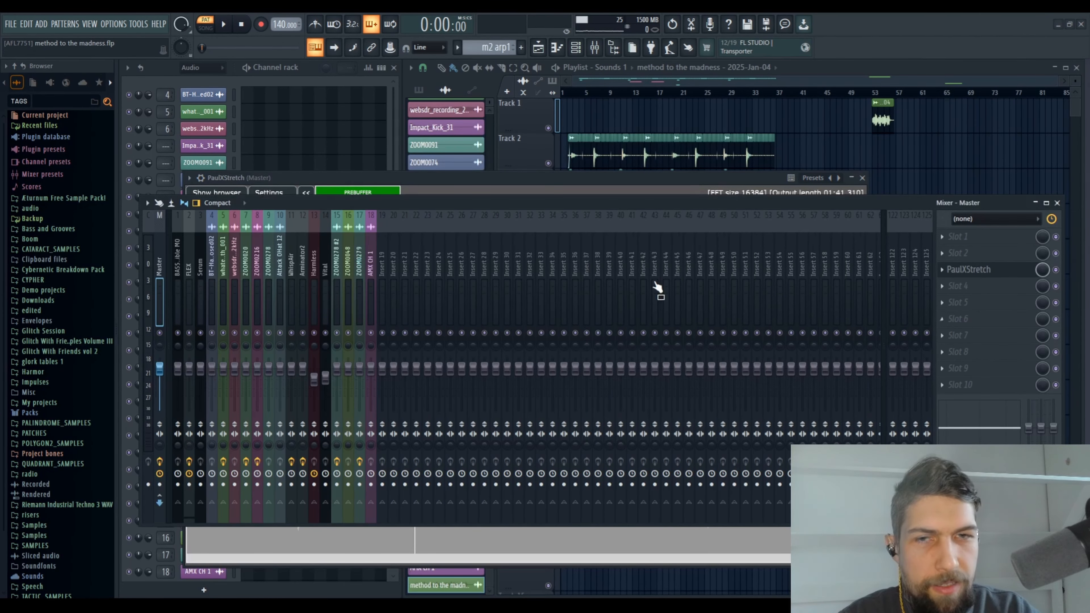
left_click_drag(93, 156, 947, 305)
left_click(311, 227)
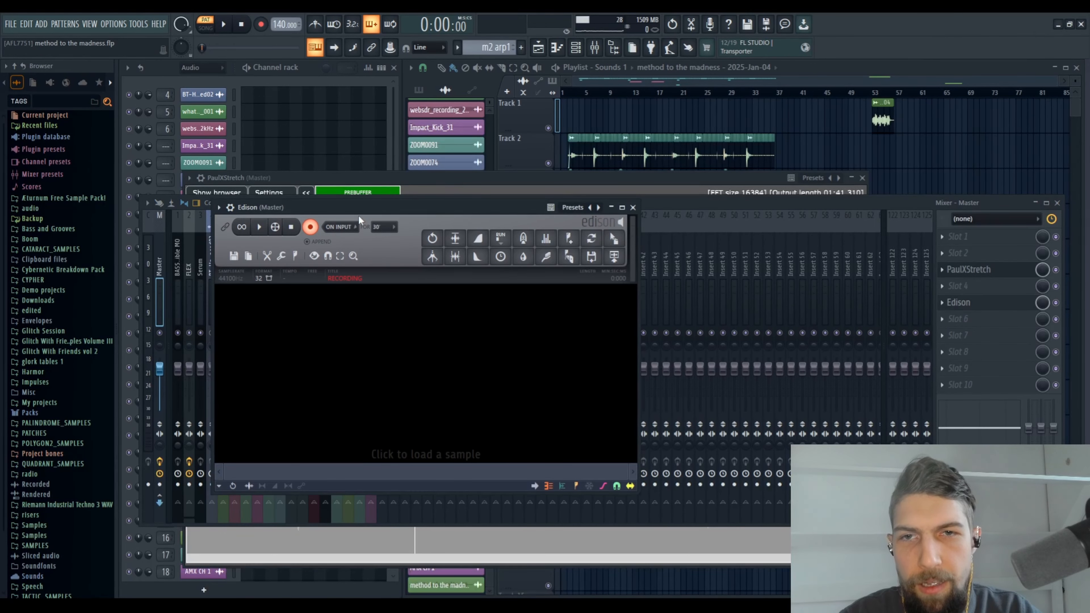
Resume the PaulXStretch playback to capture over 20 seconds of the stretched sound in Edison, and pause it again
left_click(446, 179)
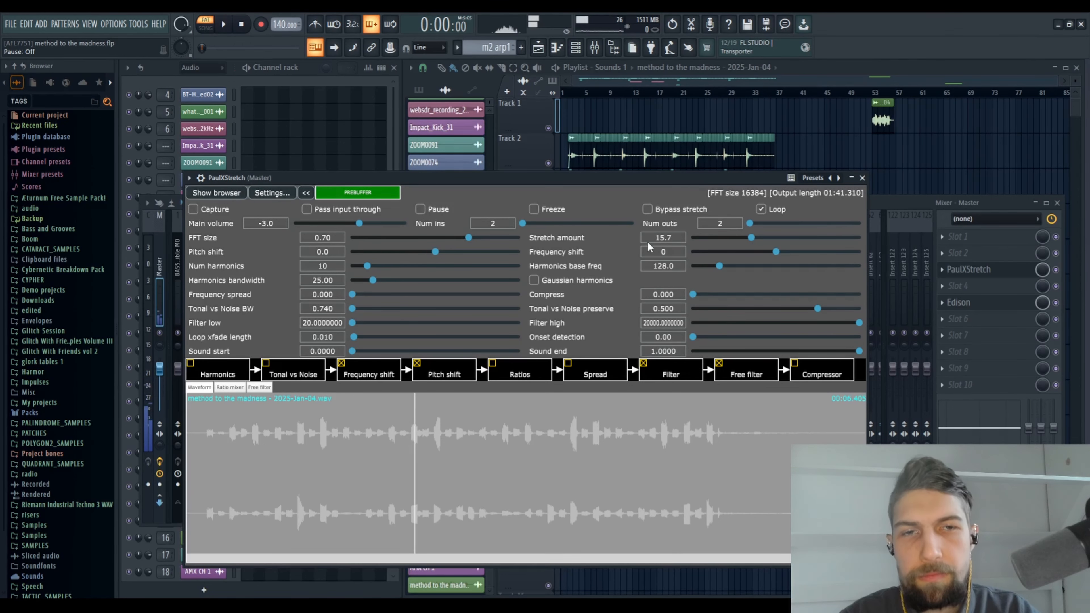
left_click(872, 241)
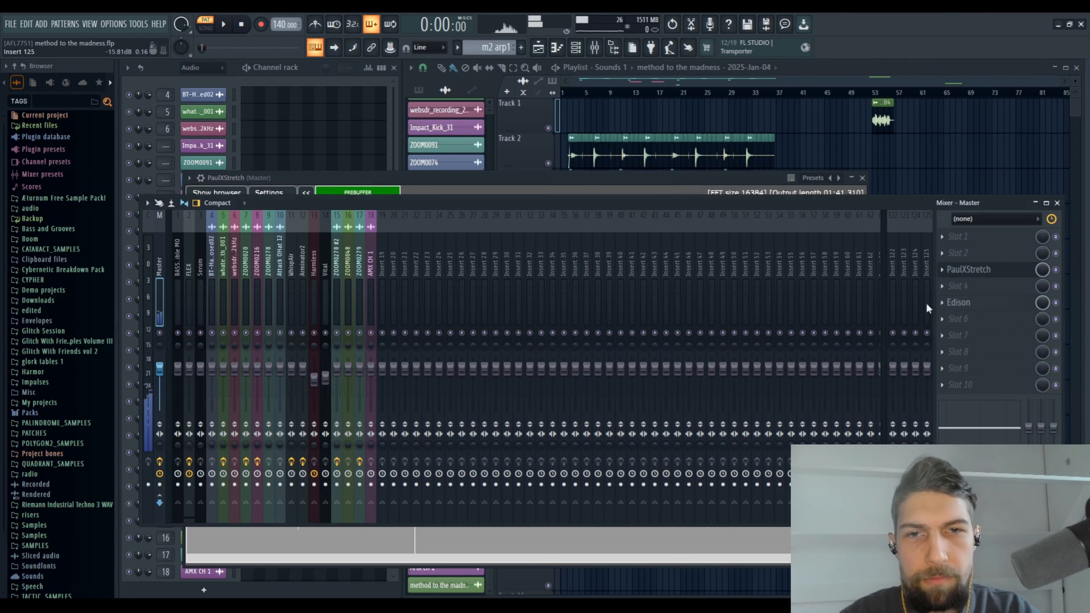
left_click(960, 302)
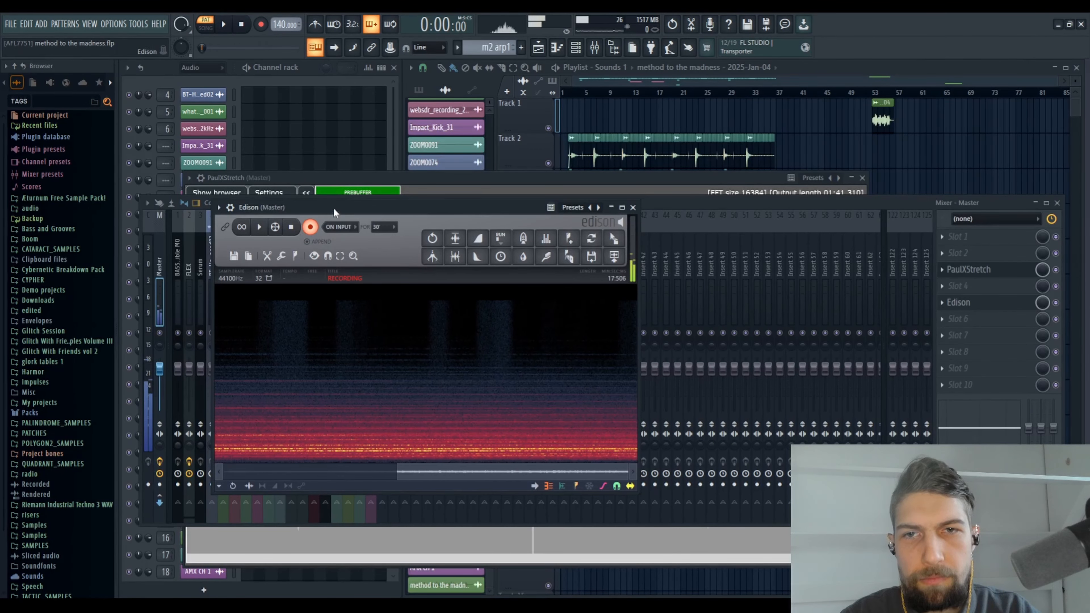
left_click(396, 189)
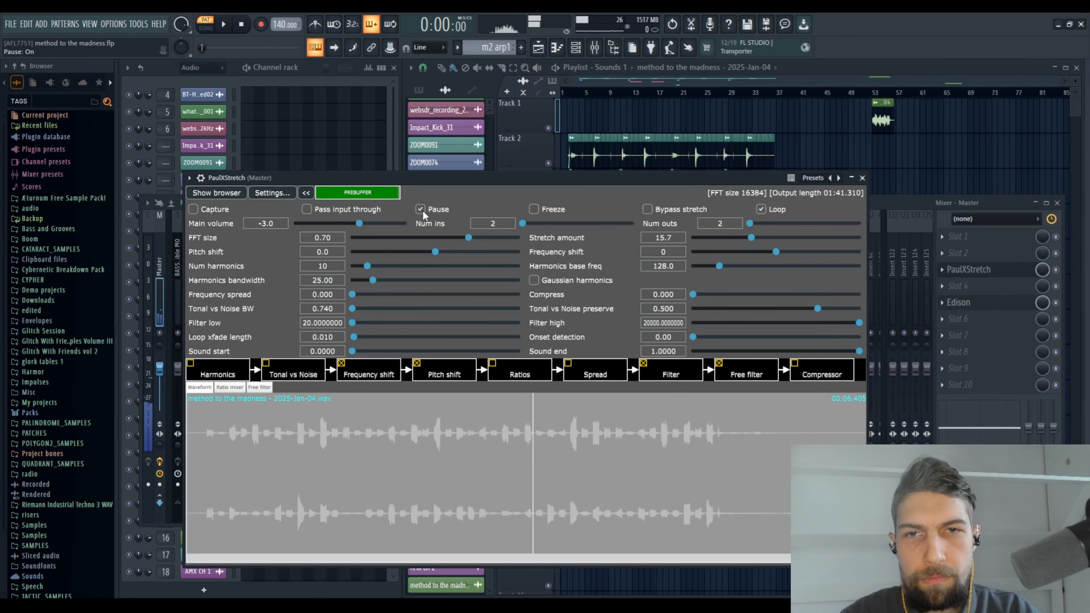
left_click(860, 178)
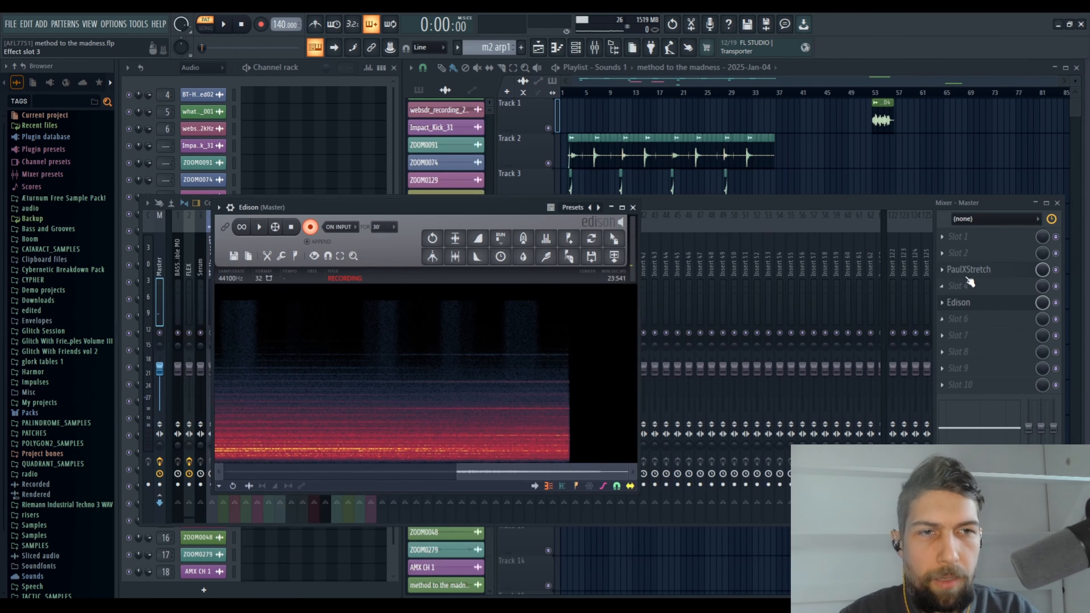
Remove PaulXStretch from slot 3 of the Master track and stop the Edison recording
left_click(943, 270)
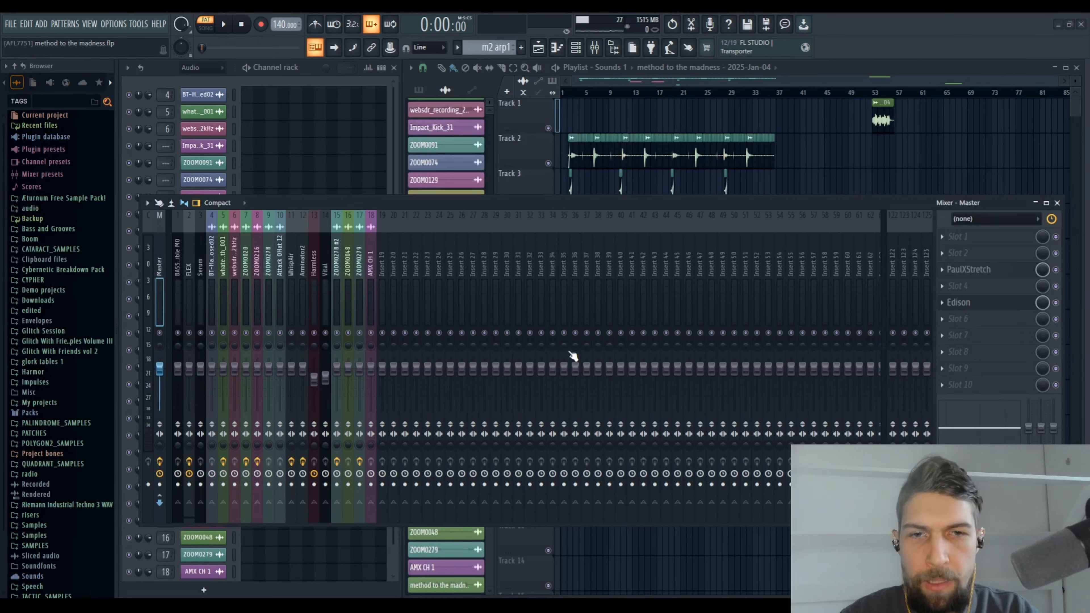
left_click(957, 303)
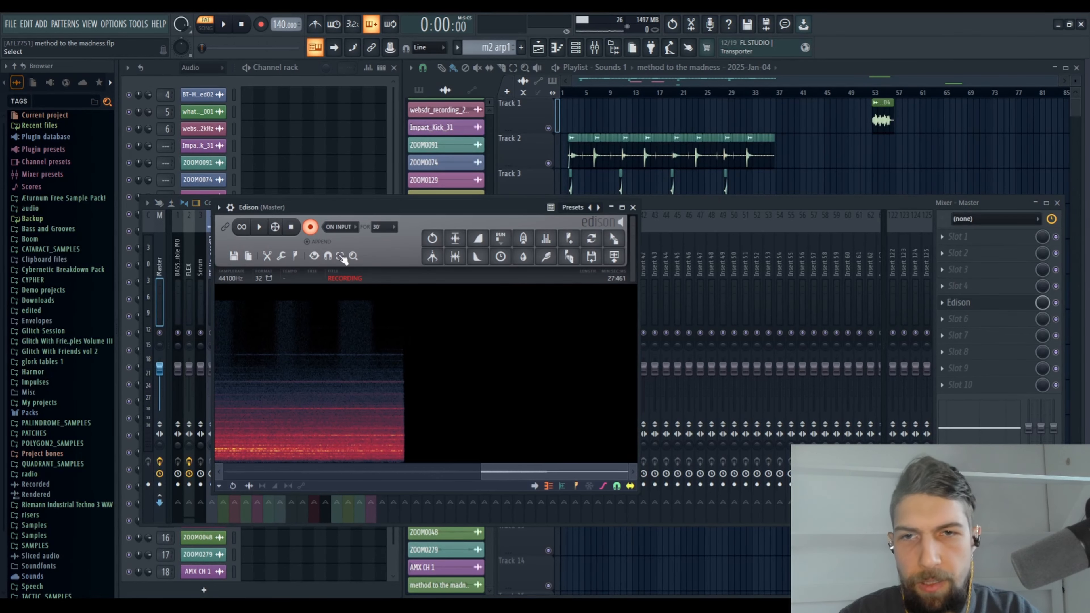
left_click(292, 227)
Delete the silence after the end of the stretched sound in the Edison recording
left_click(543, 392)
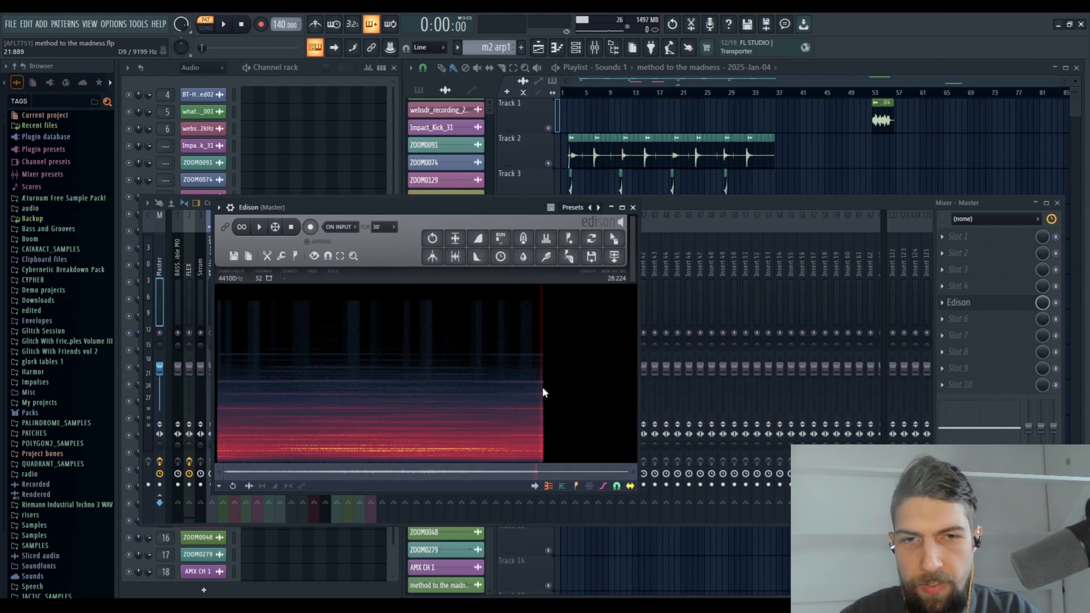
left_click_drag(544, 388, 806, 398)
key("Delete")
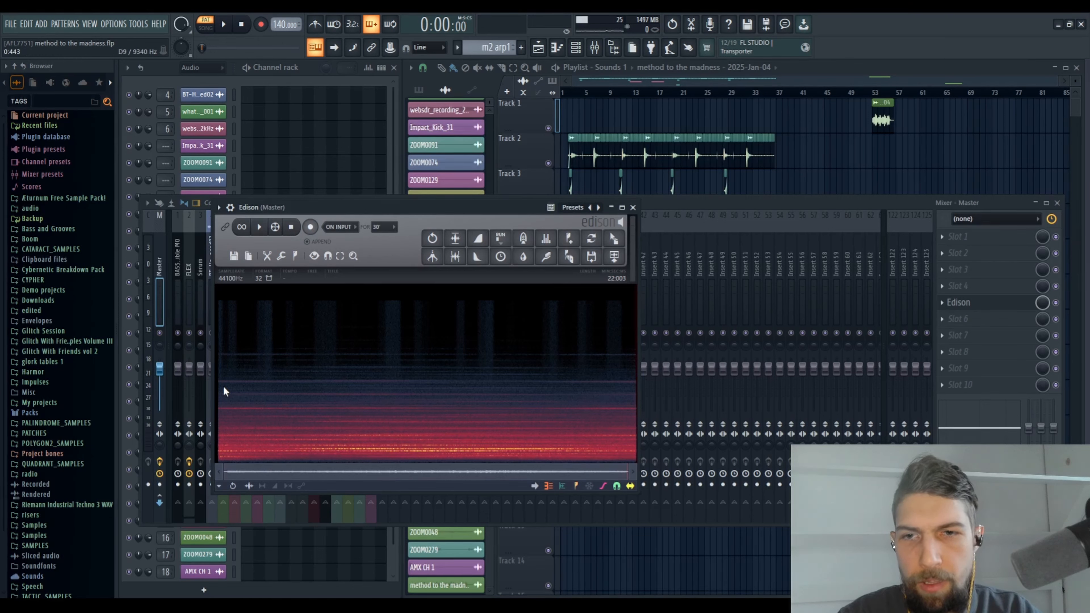
Try to trim the first 0.298 seconds off the start of the Edison recording
left_click_drag(222, 392, 108, 389)
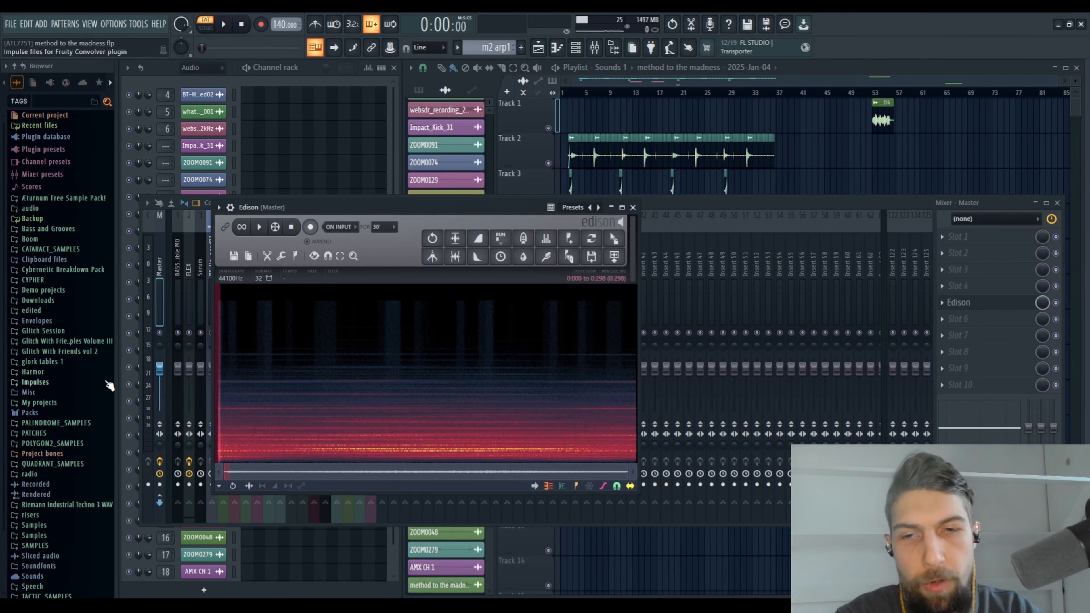
key("Delete")
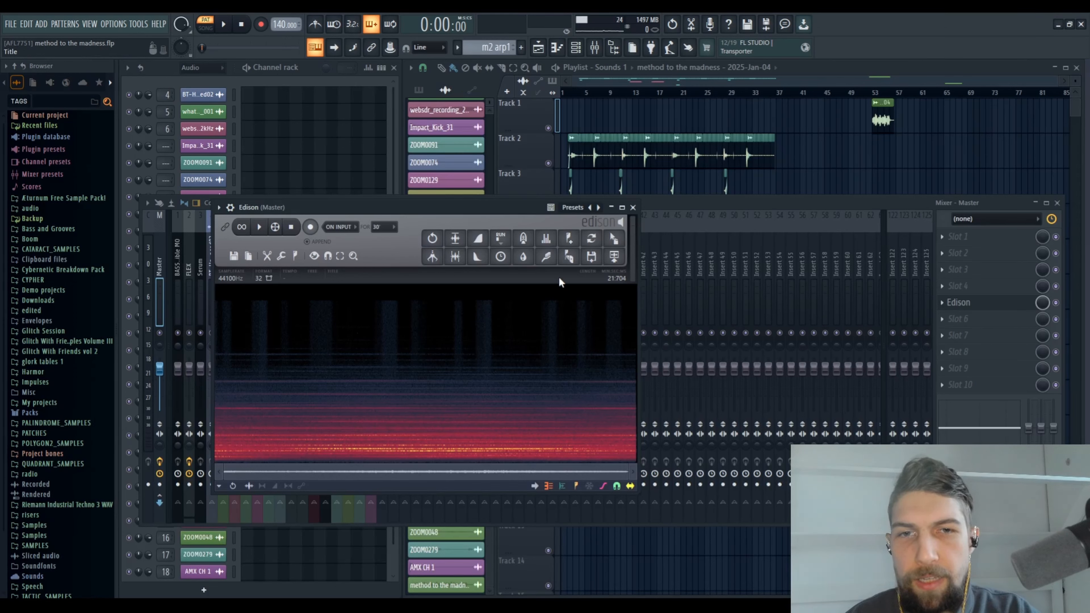
left_click(530, 257)
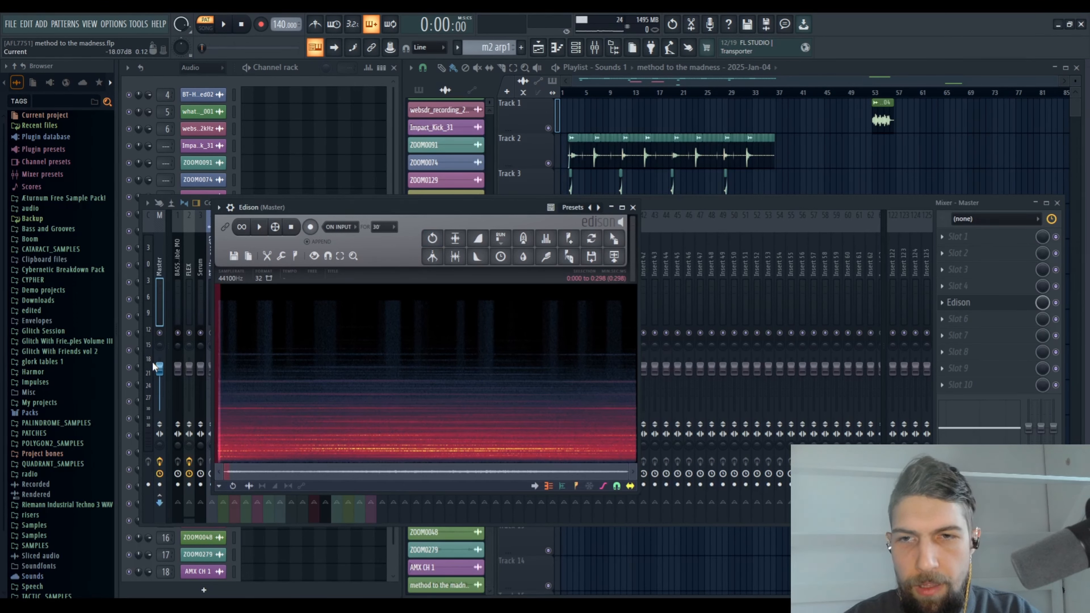
Cut the 0.149-second silence at the recording's start and paste it repeatedly at the end to add about 15 seconds of silence
scroll(220, 392, "up", 5)
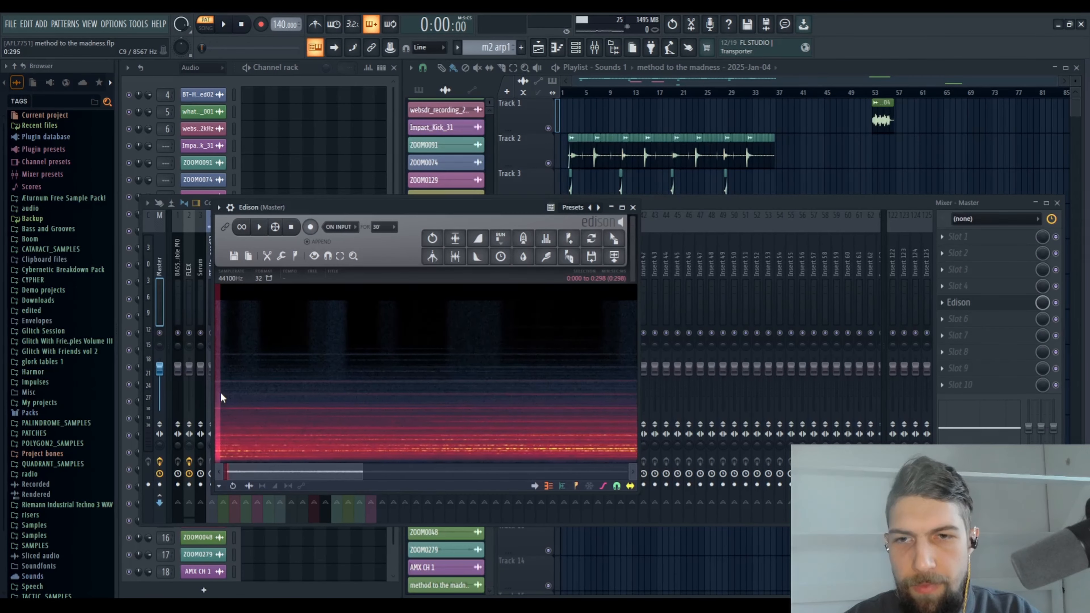
left_click_drag(236, 472, 226, 469)
mouse_move(215, 417)
left_mouse_down()
mouse_move(240, 411)
mouse_move(5, 410)
left_mouse_up()
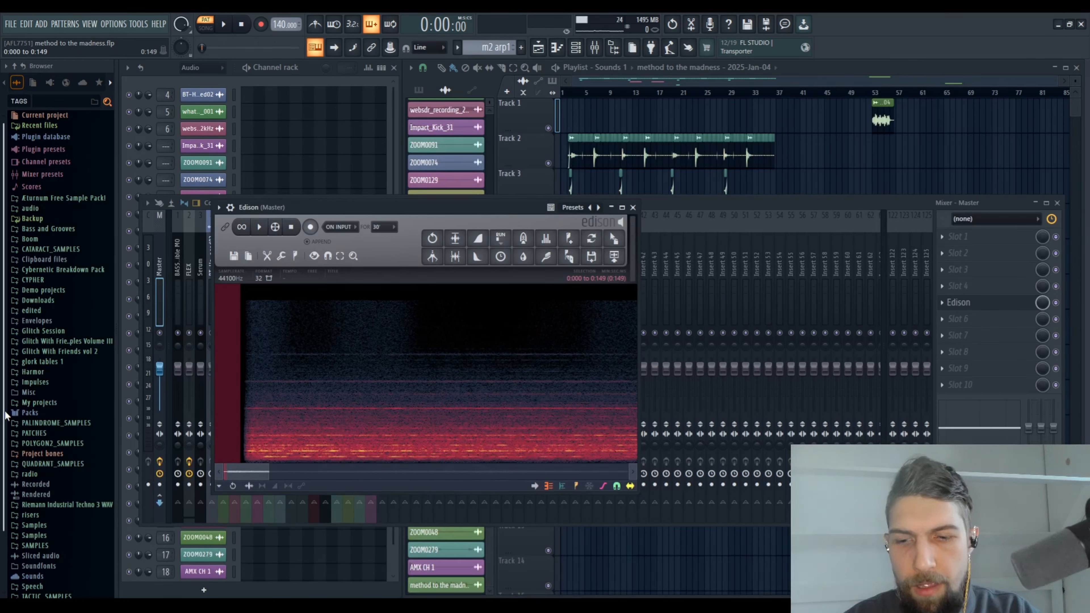
key("ctrl+x")
key("ctrl+v")
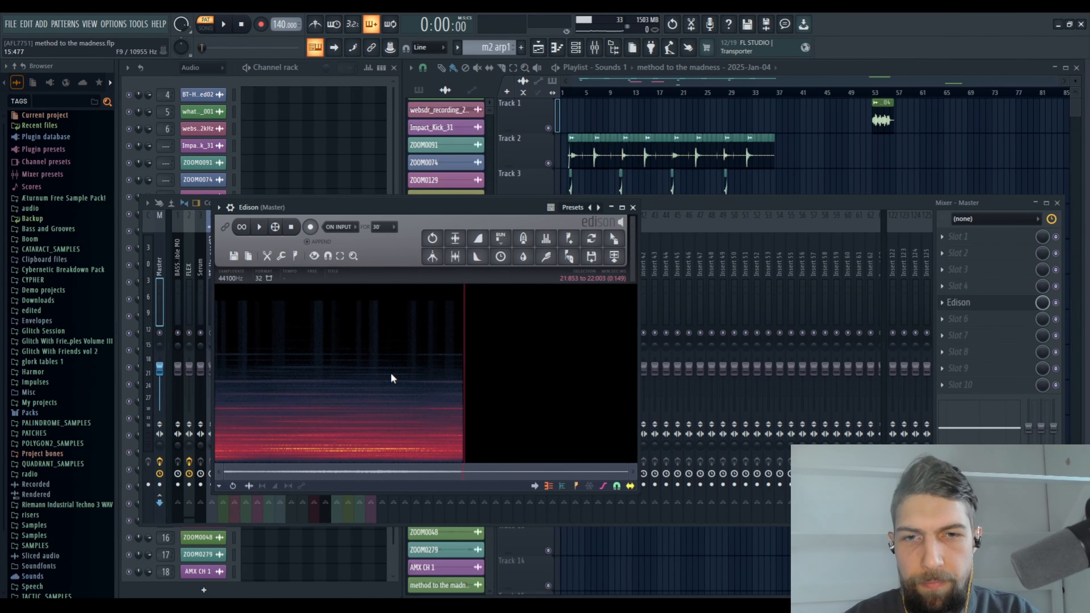
Clear the selection and reverse the whole recording so the added silence sits before the sound
left_click(391, 377, "shift")
left_click_drag(391, 375, 324, 396)
left_click(324, 396)
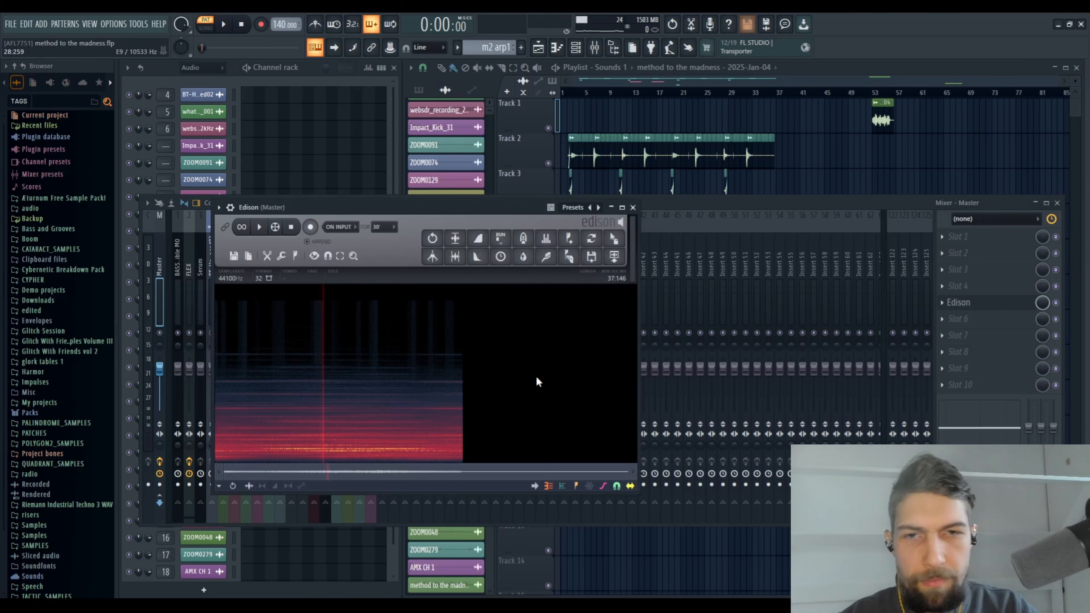
key("alt+y")
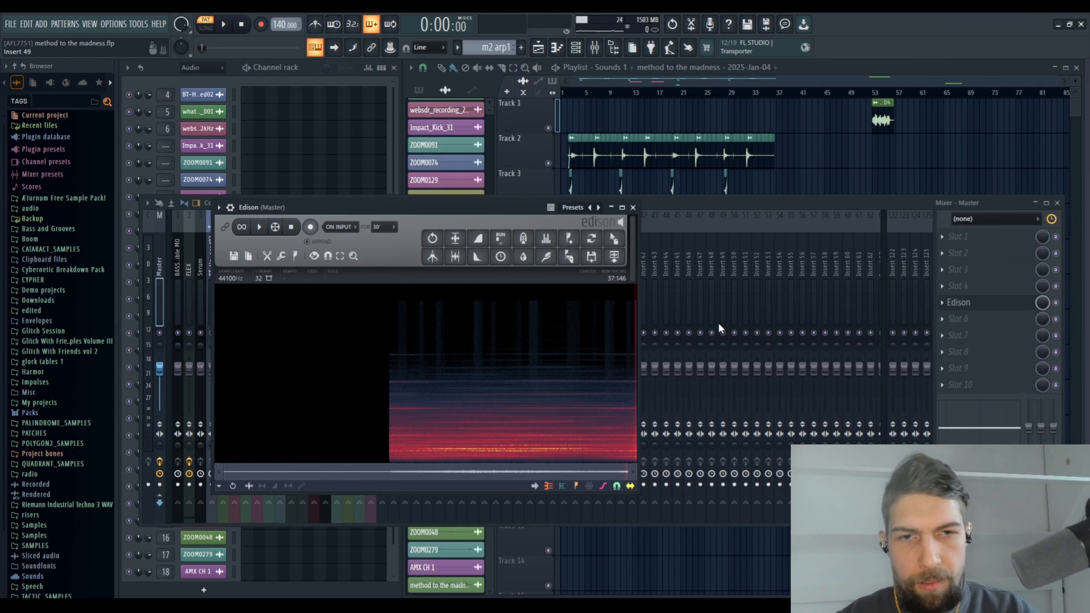
Paste the 0.149-second silence repeatedly after the end of the reversed sound, extending the sample to about 54 seconds
scroll(631, 383, "up", 5)
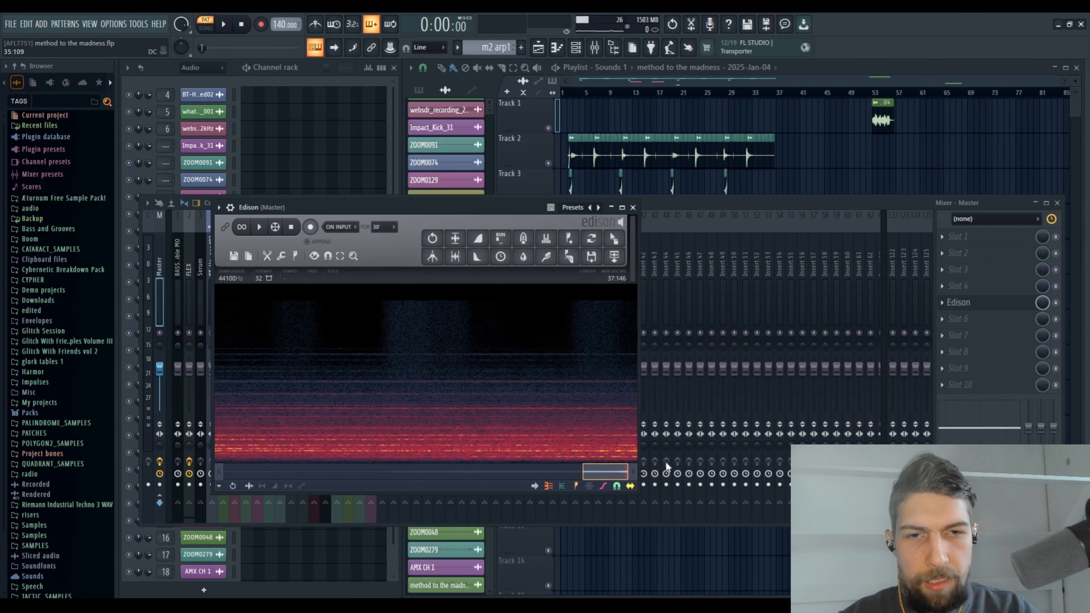
left_click_drag(635, 422, 667, 377)
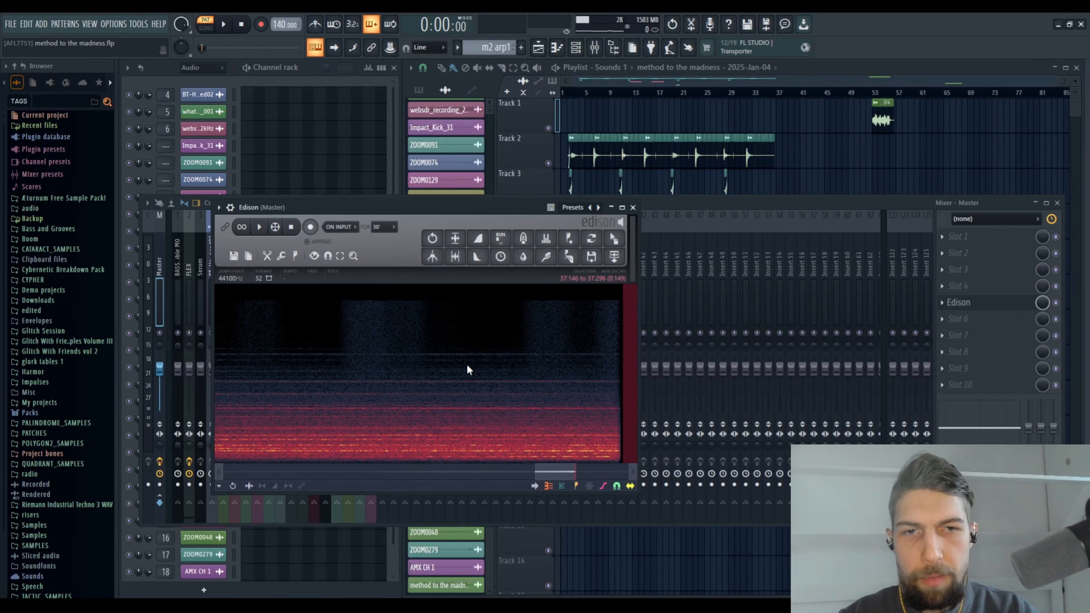
scroll(351, 365, "down", 5)
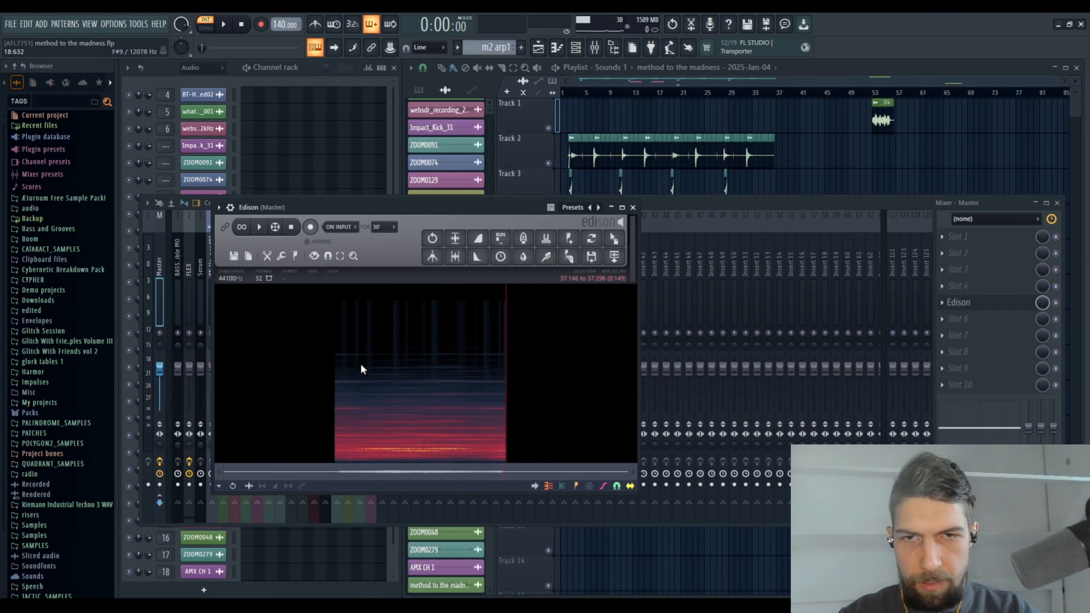
Blur the whole silence-padded sample in Edison so the sound smears into the silence on both sides
left_click(423, 359)
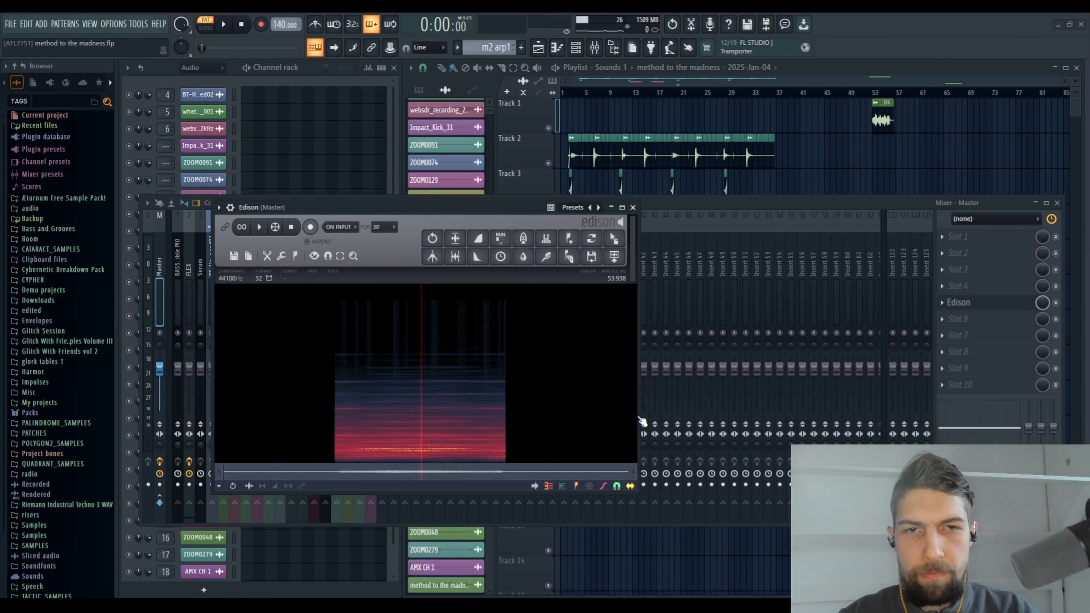
key("ctrl+z")
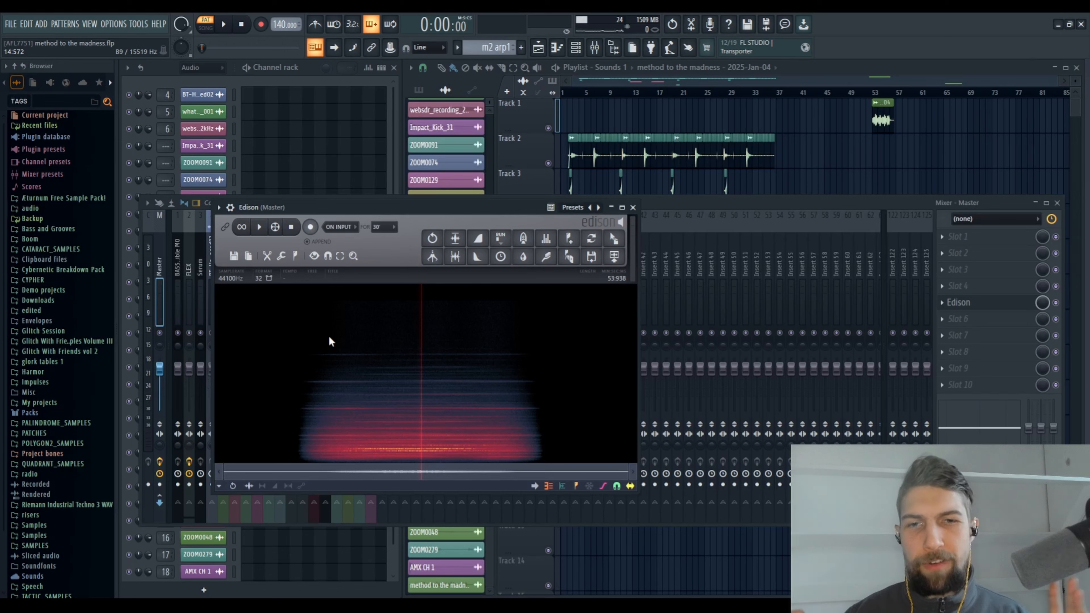
Delete the empty first 10.657 seconds and the silent tail from 31.297 onward, and play back the blurred sound
left_click(299, 427)
left_click_drag(300, 427, 216, 427)
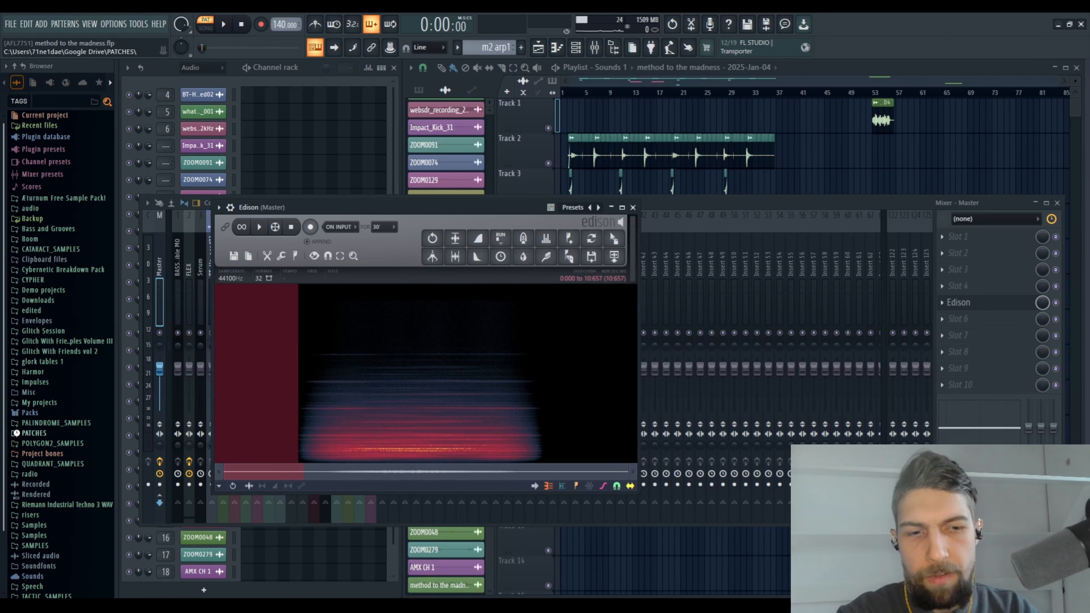
key("Delete")
left_click_drag(519, 442, 637, 442)
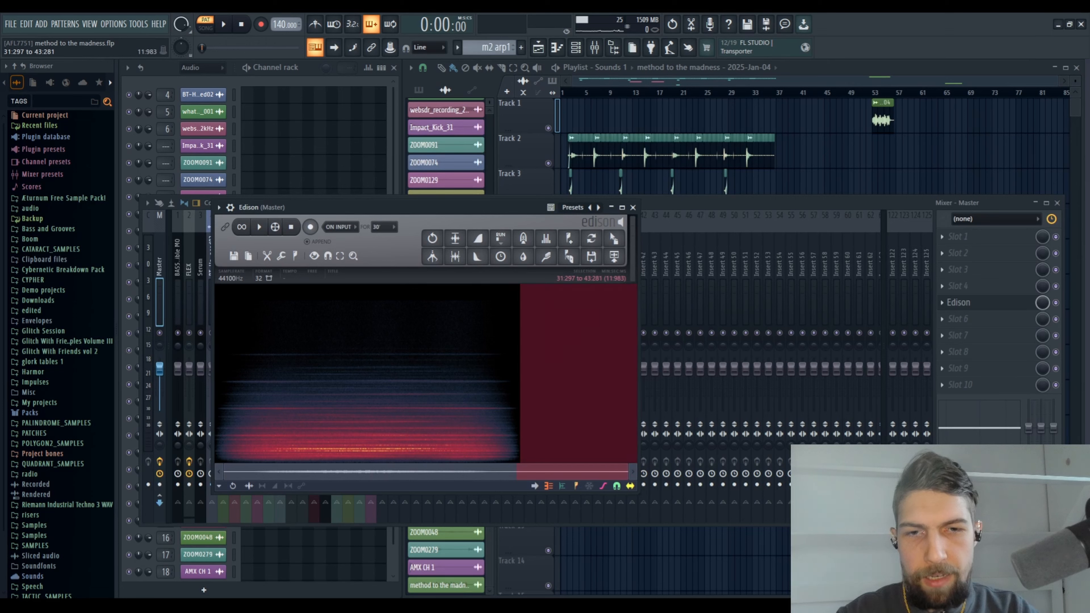
key("Delete")
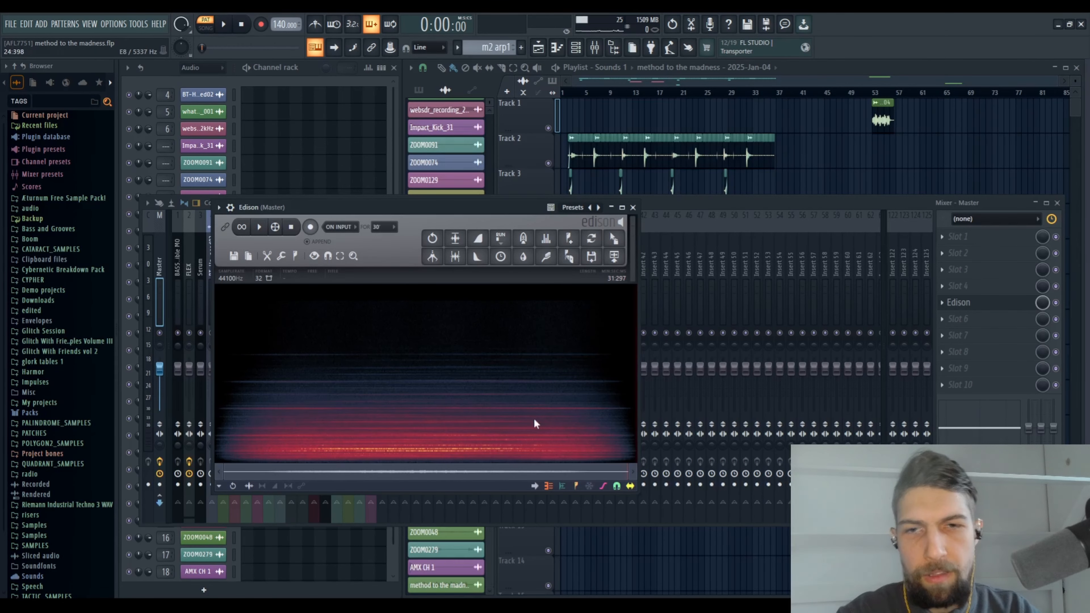
left_click(260, 228)
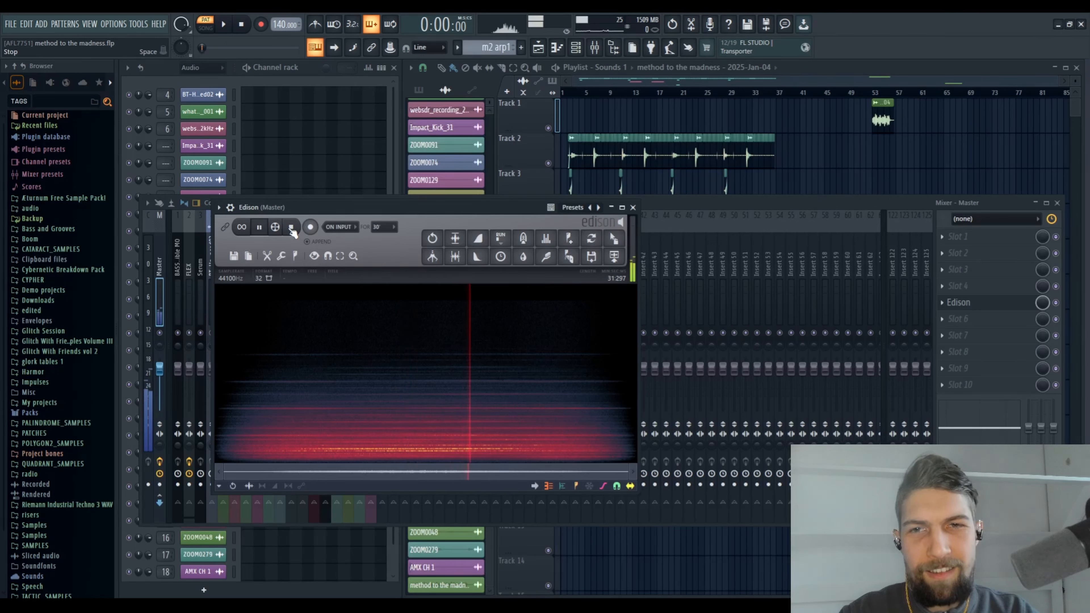
Stop playback, place the blurred Edison sample on Track 2 at about bar 57, and close Edison and the mixer
left_click(292, 230)
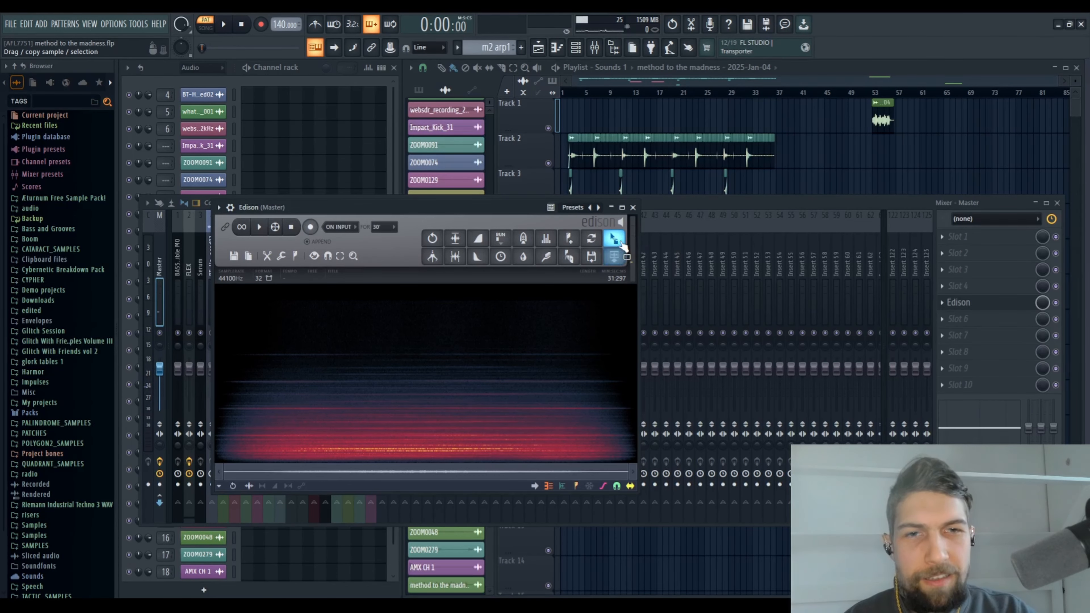
left_click_drag(615, 240, 905, 151)
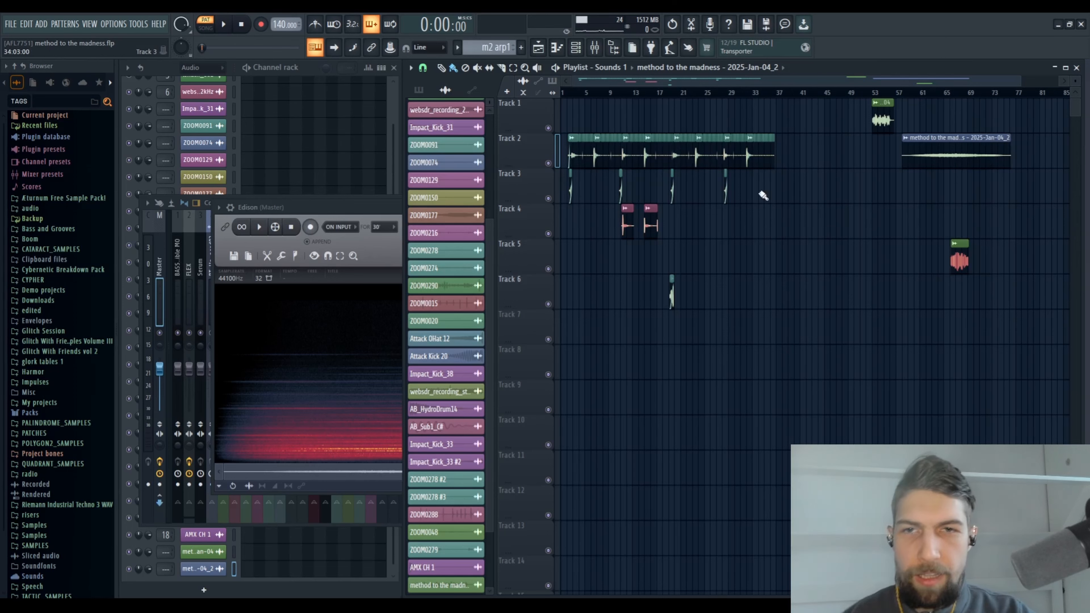
left_click_drag(385, 212, 359, 242)
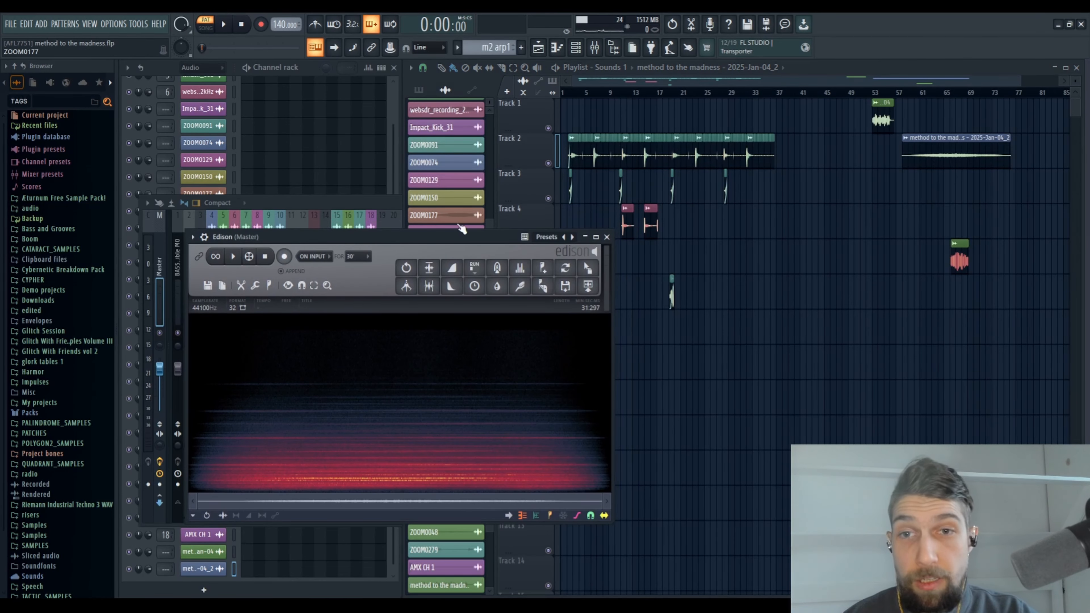
left_click(607, 237)
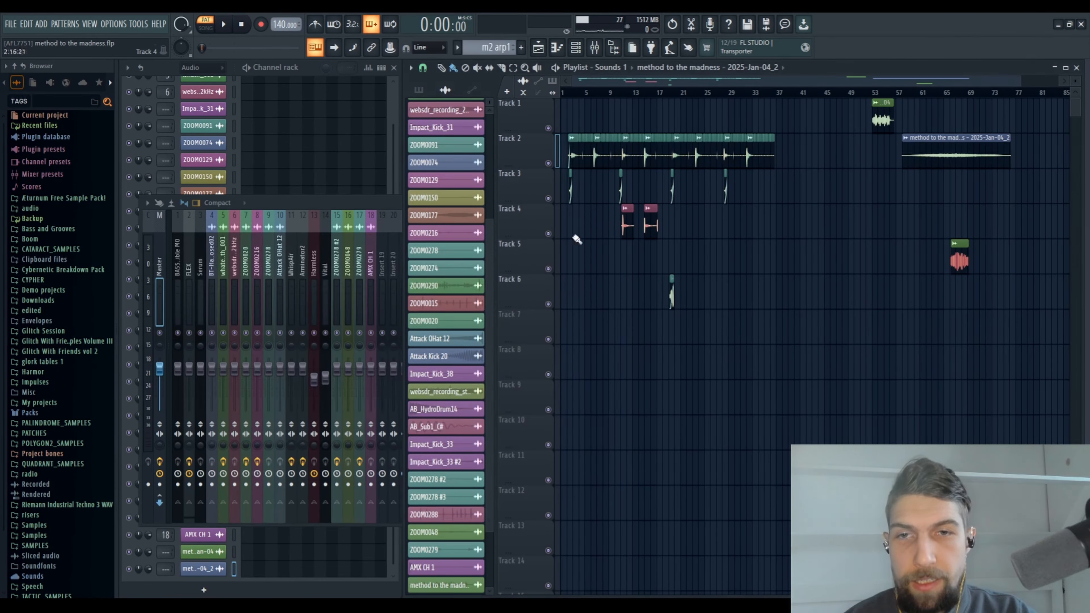
left_click(396, 206)
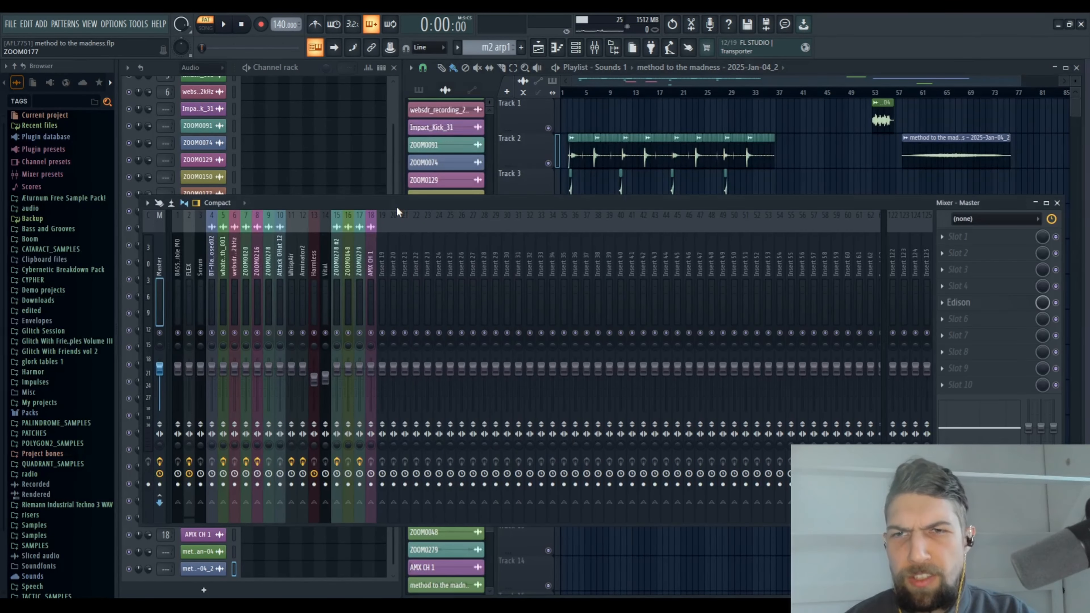
left_click(1058, 203)
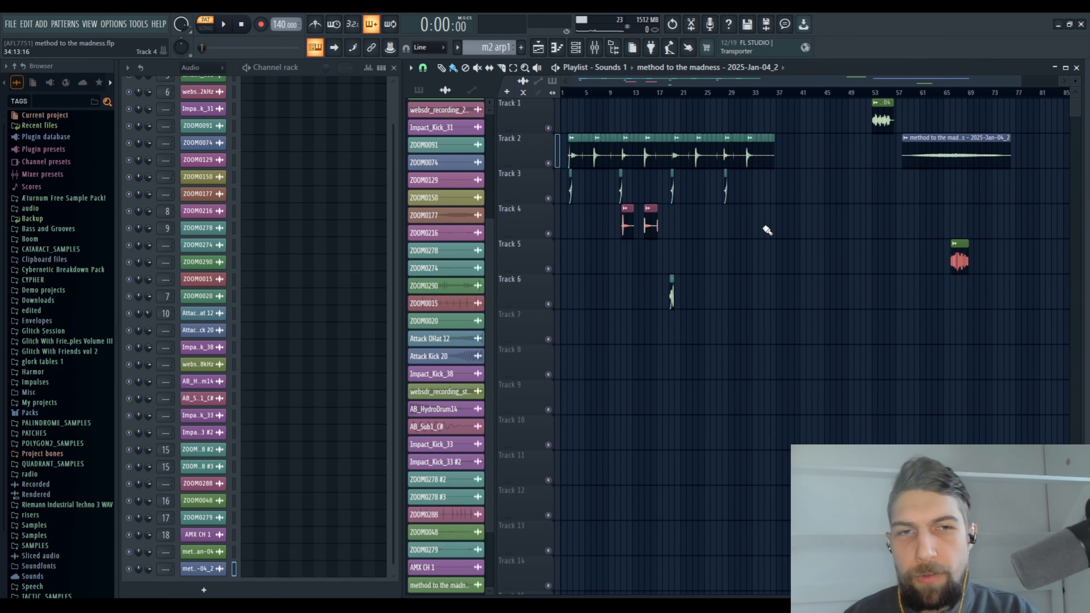
Review the clips across the playlist and the effect slots of the Insert 122 and Master mixer tracks
scroll(636, 88, "up", 5)
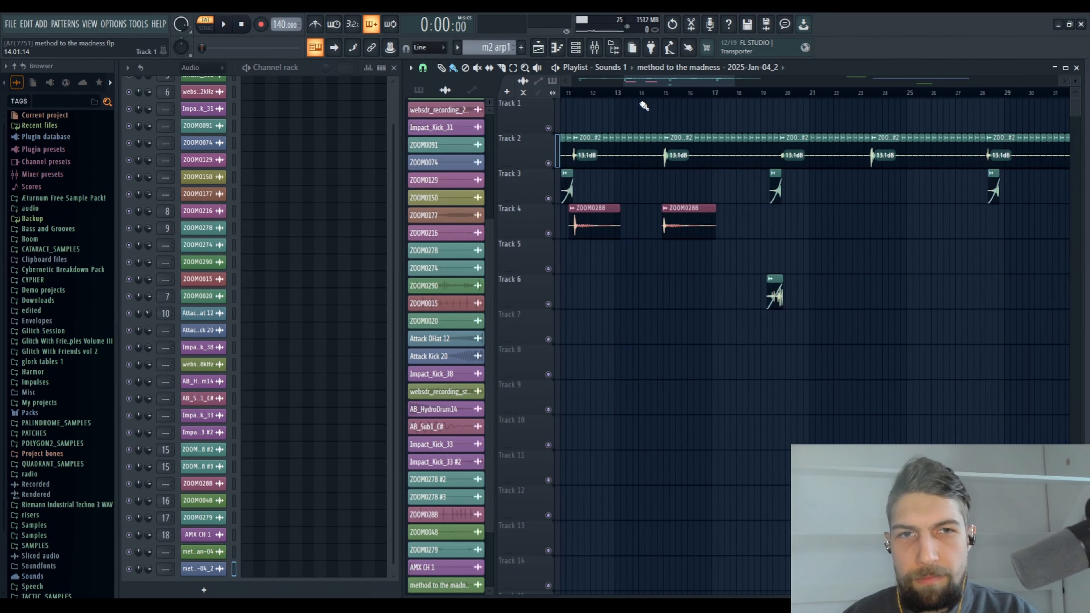
scroll(790, 123, "right", 8)
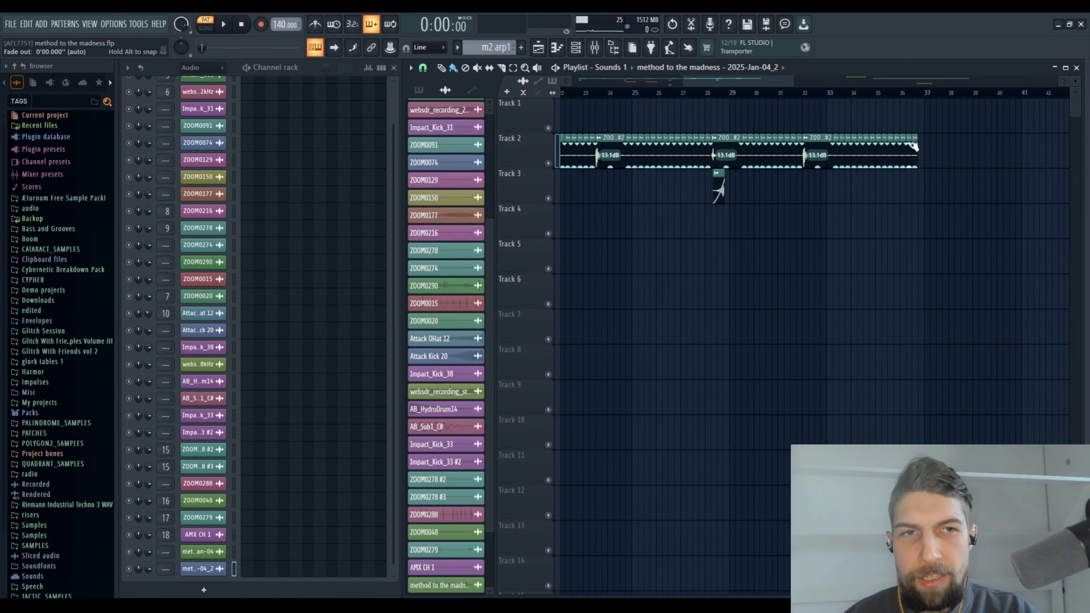
scroll(910, 107, "down", 5)
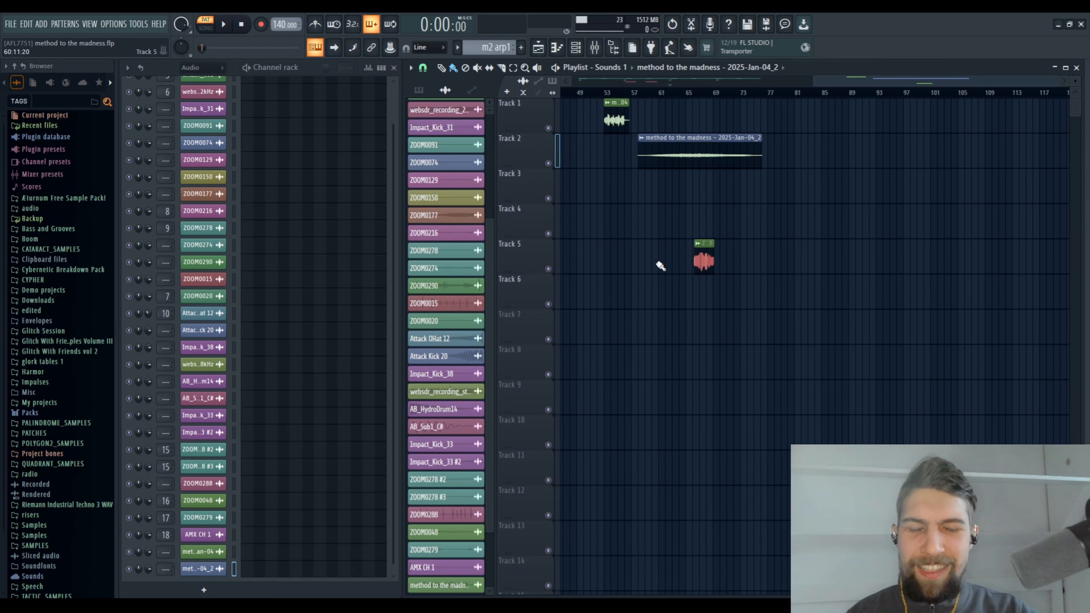
scroll(479, 266, "up", 2)
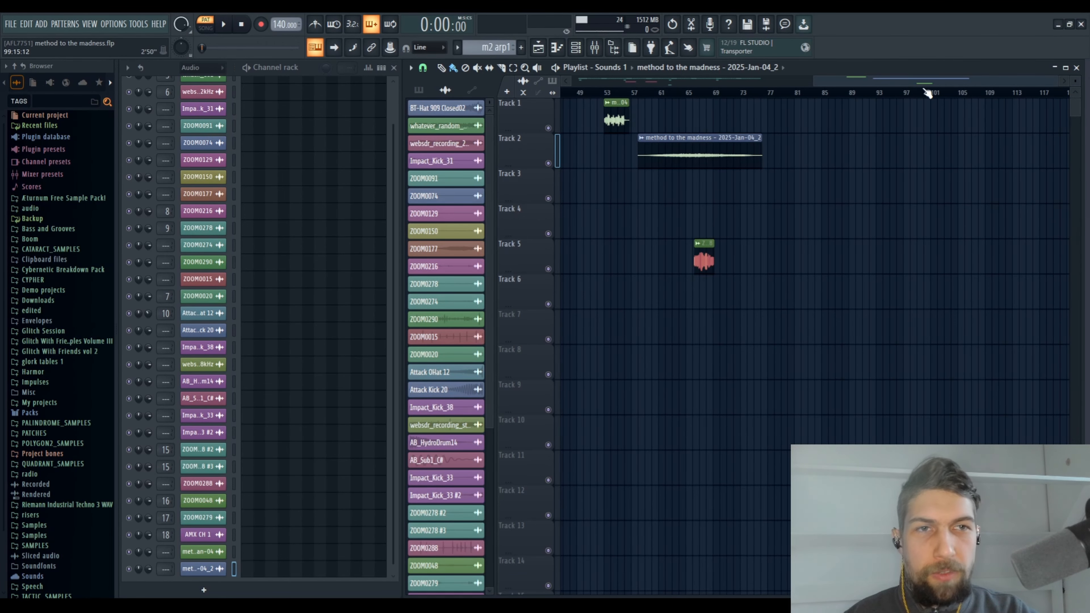
left_click_drag(816, 82, 568, 81)
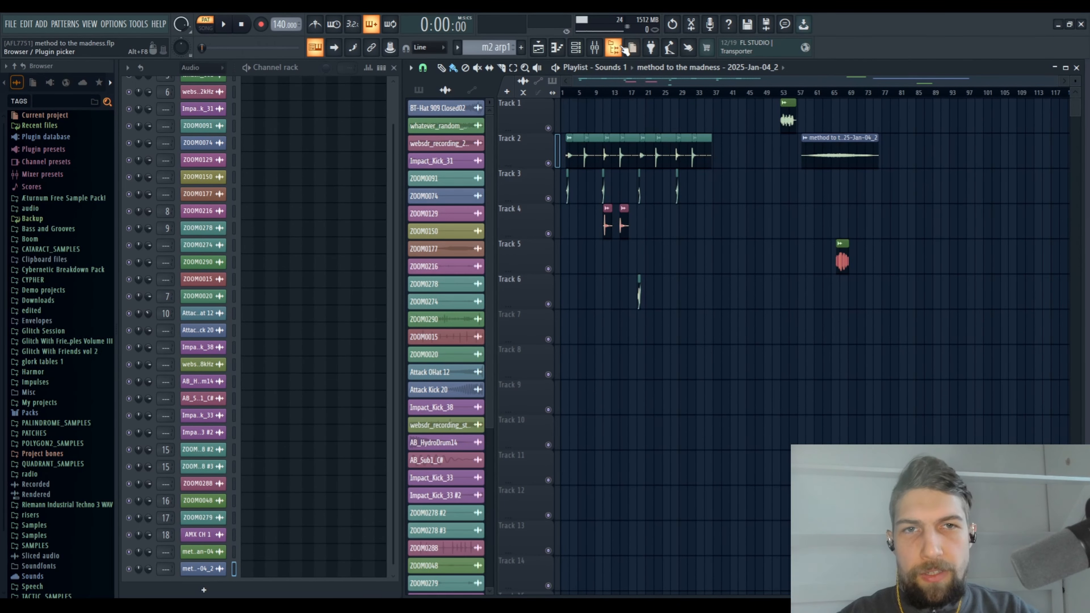
left_click(613, 47)
left_click(614, 47)
left_click(595, 47)
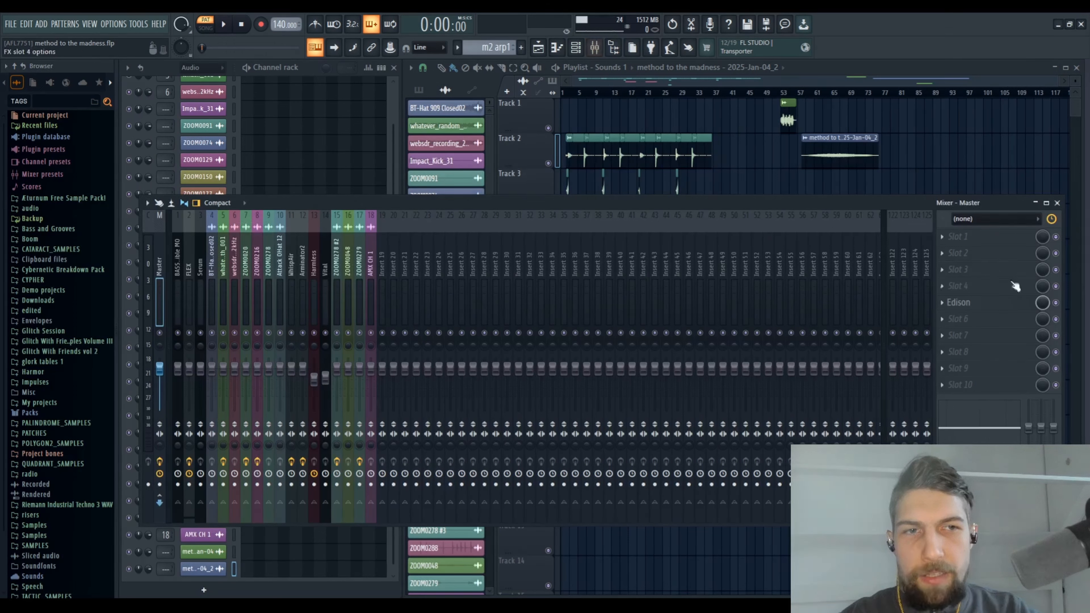
left_click(896, 269)
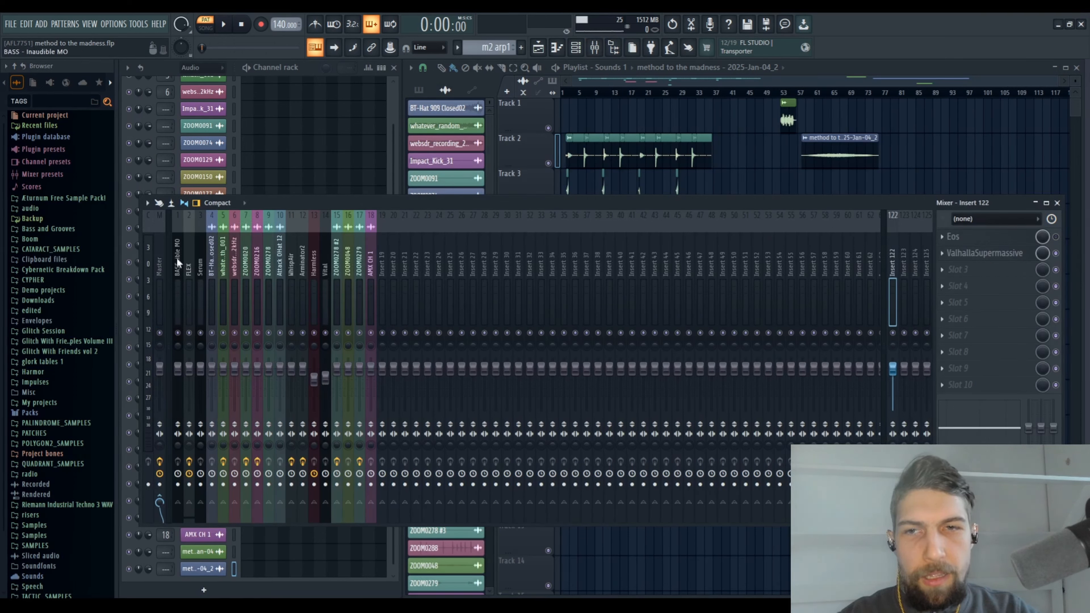
left_click(160, 262)
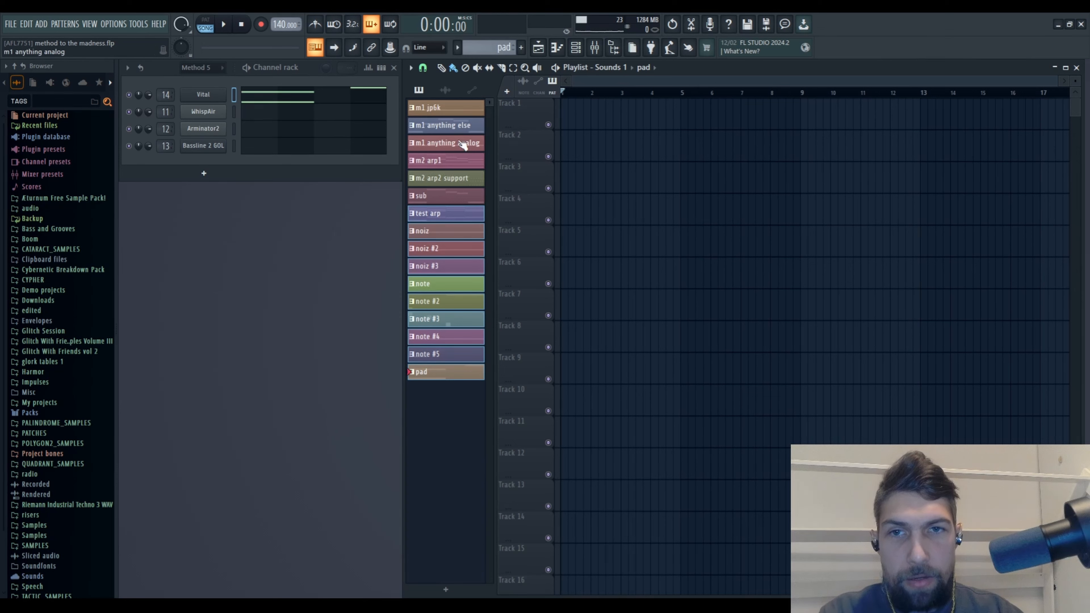
Show the project's audio clips and inspect the sampler settings of the whatever_random_wave_scan_synth_001 clip
left_click(444, 92)
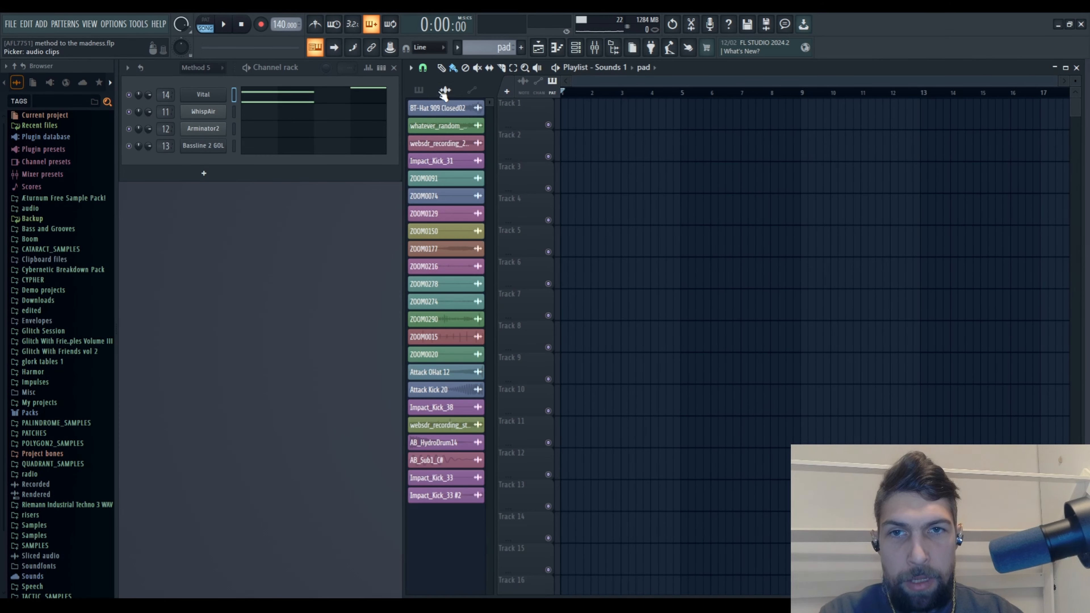
left_click(451, 109)
left_click(449, 125)
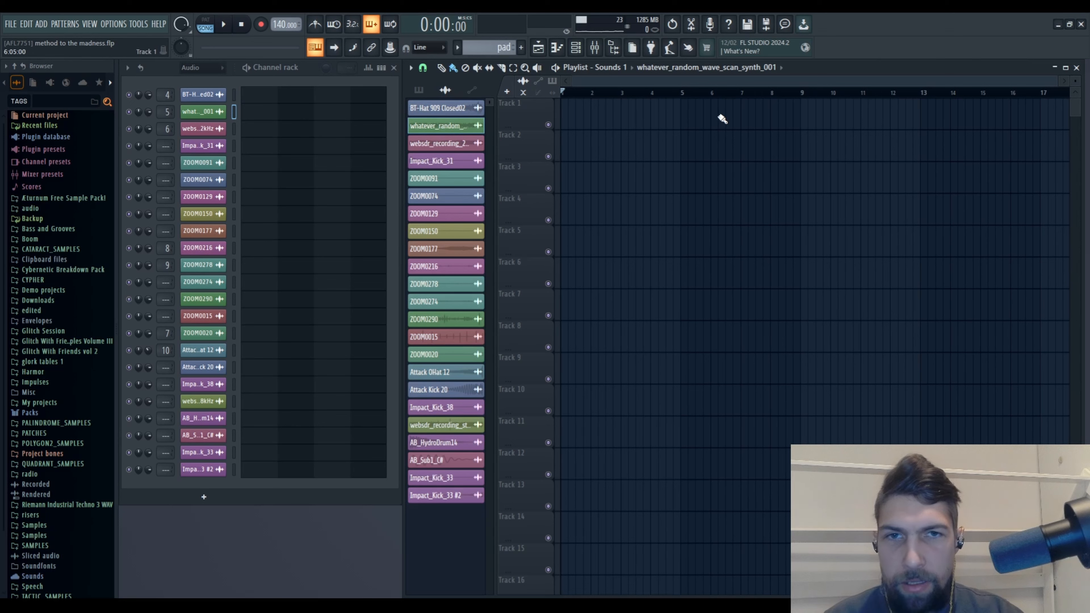
left_click(179, 112)
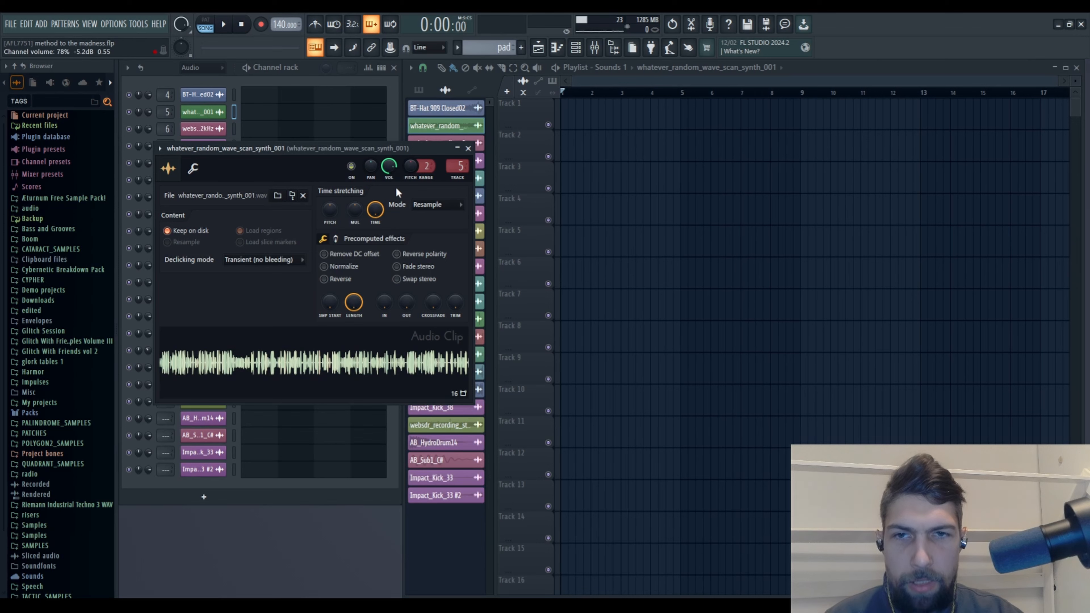
left_click(468, 148)
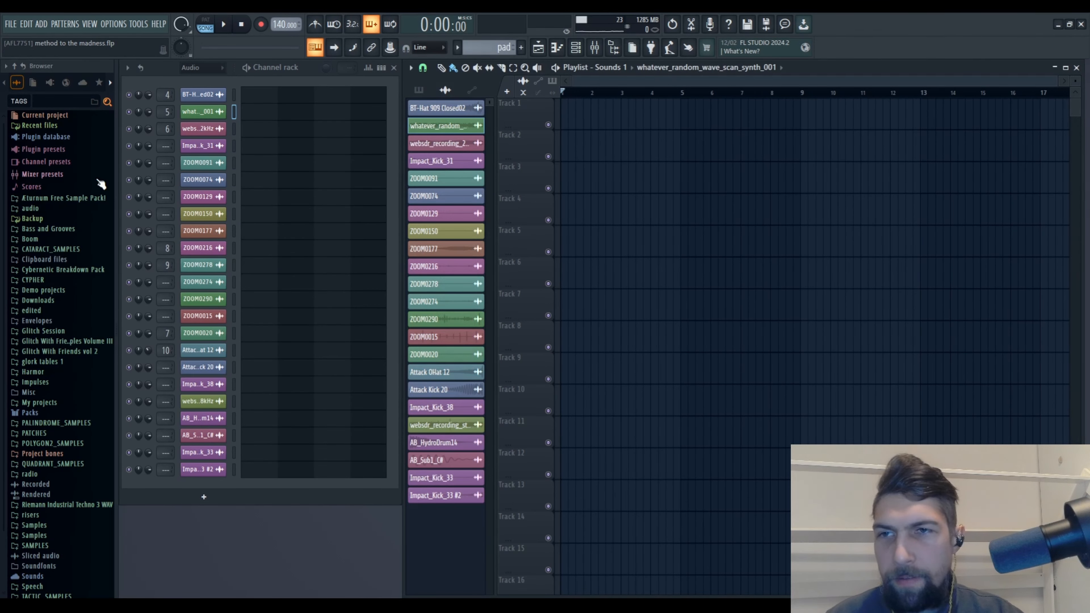
Open the ZOOM sample folder in the browser to list its field recordings
scroll(61, 230, "down", 2)
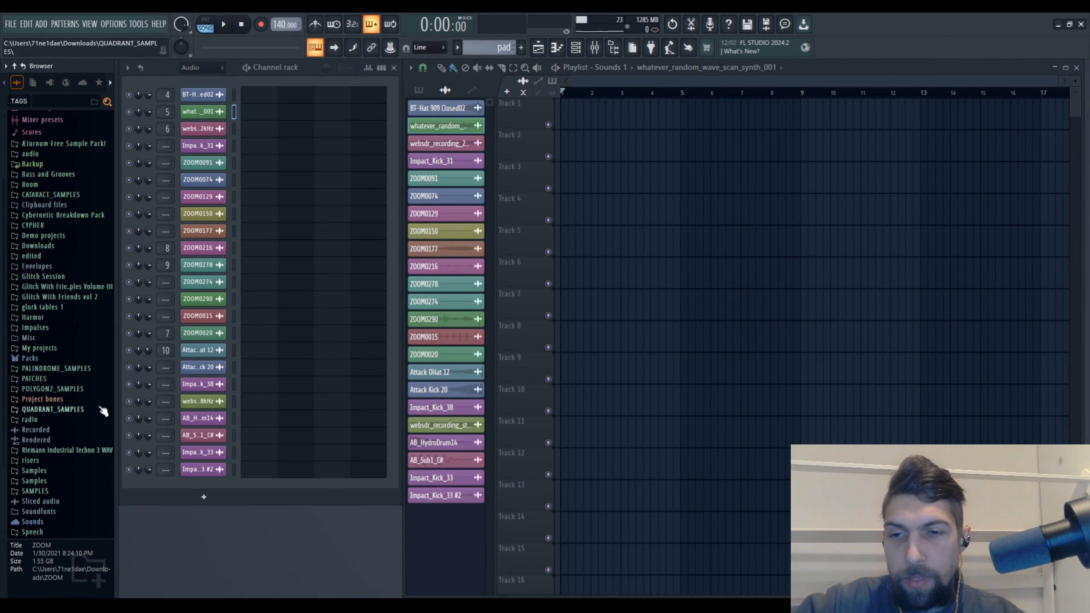
scroll(69, 397, "down", 3)
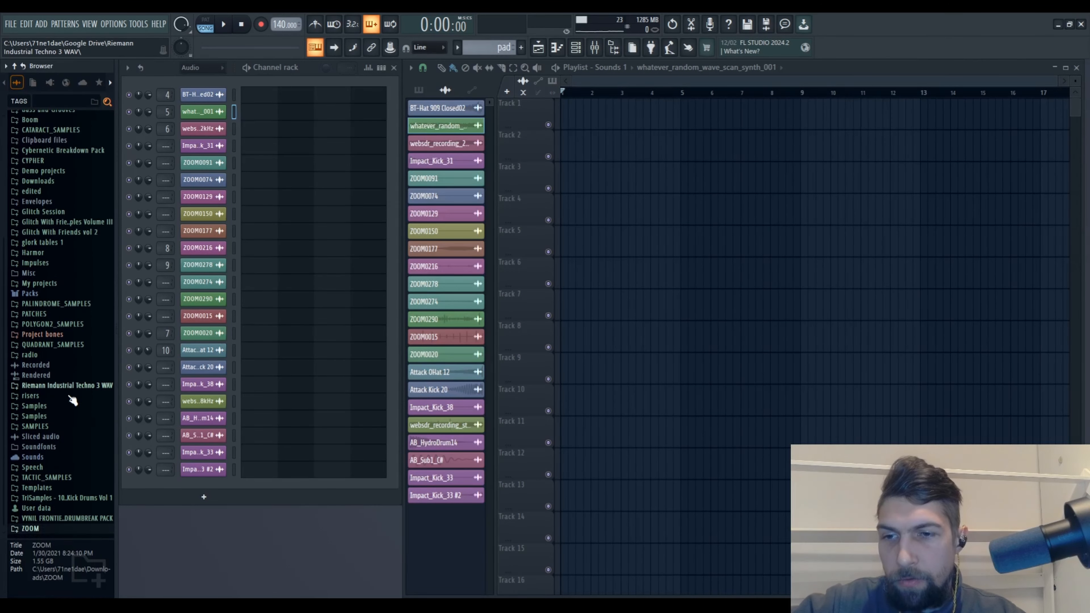
left_click(51, 535)
scroll(51, 532, "down", 5)
scroll(65, 378, "up", 4)
scroll(64, 376, "down", 1)
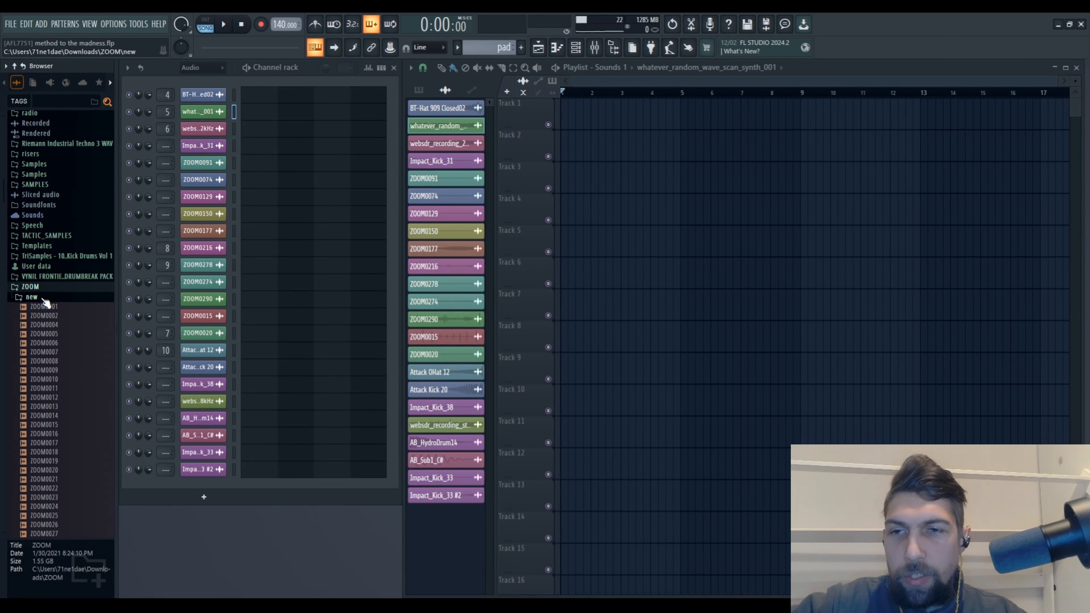
Audition recordings in the ZOOM folder at intervals, from ZOOM0005 through ZOOM0041 and ZOOM0109 to ZOOM0144
left_click(63, 335)
scroll(65, 344, "down", 5)
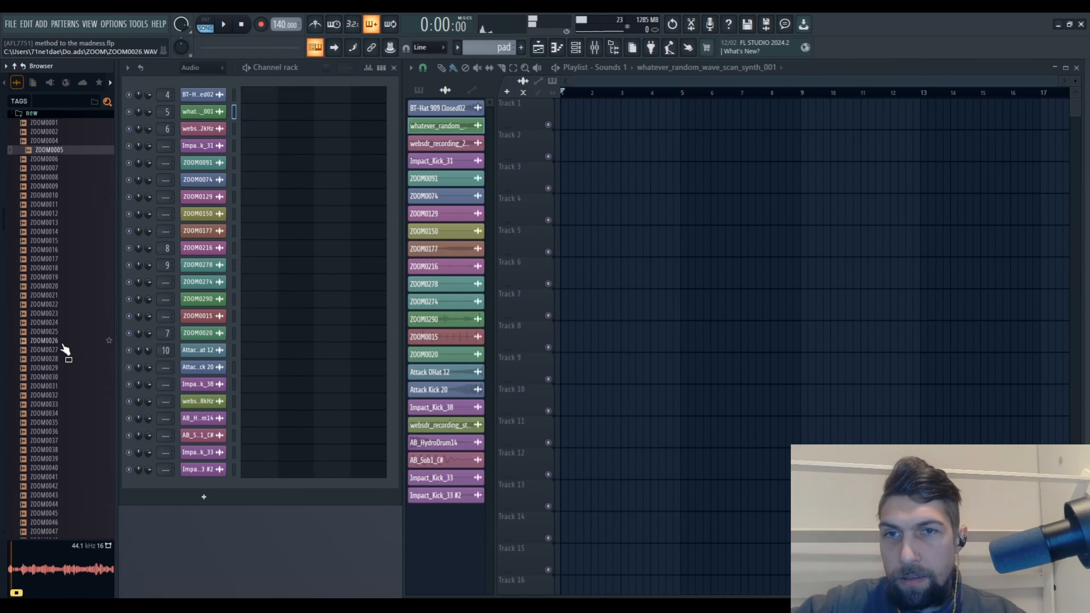
left_click(58, 377)
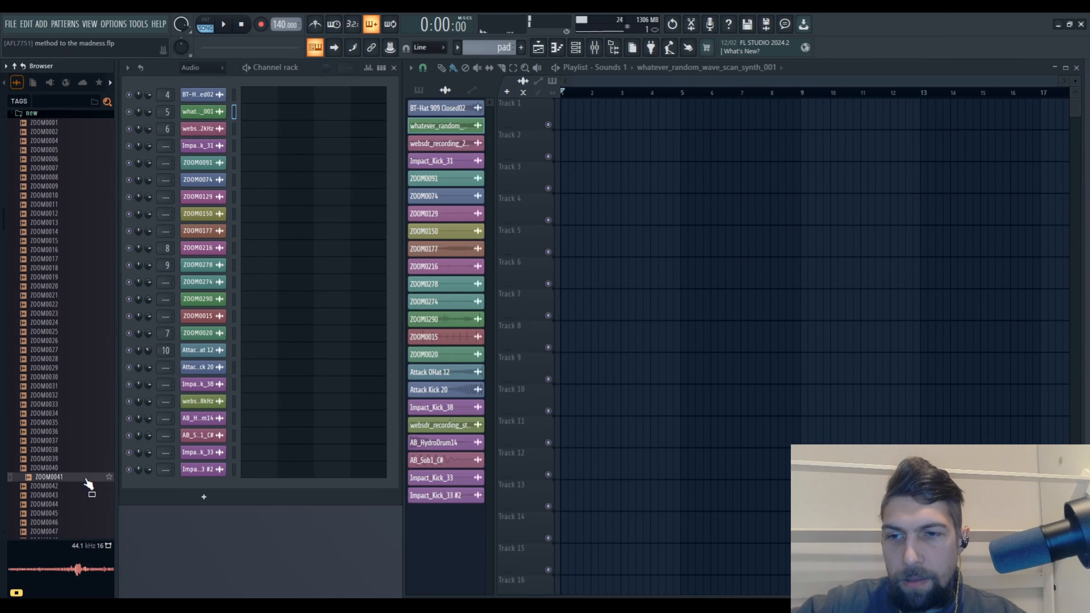
scroll(64, 429, "down", 7)
left_click(70, 423)
scroll(69, 429, "down", 12)
left_click(69, 421)
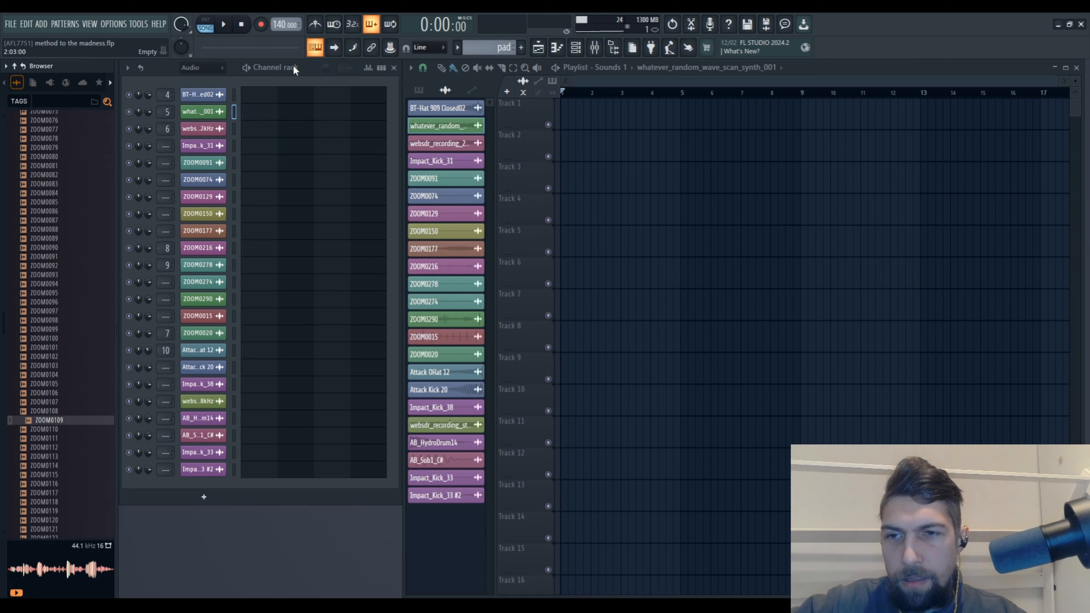
scroll(64, 417, "down", 9)
left_click(67, 431)
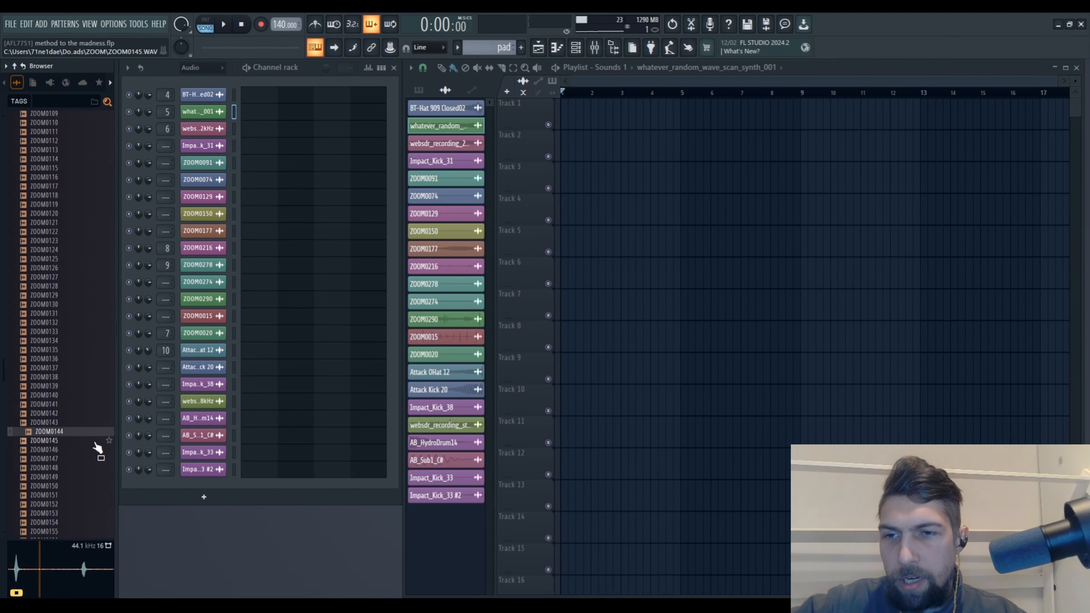
Audition further ZOOM recordings, including ZOOM0185, ZOOM0188, ZOOM0204 and ZOOM0278, and stop the preview
left_click(86, 495)
scroll(86, 494, "down", 9)
left_click(66, 498)
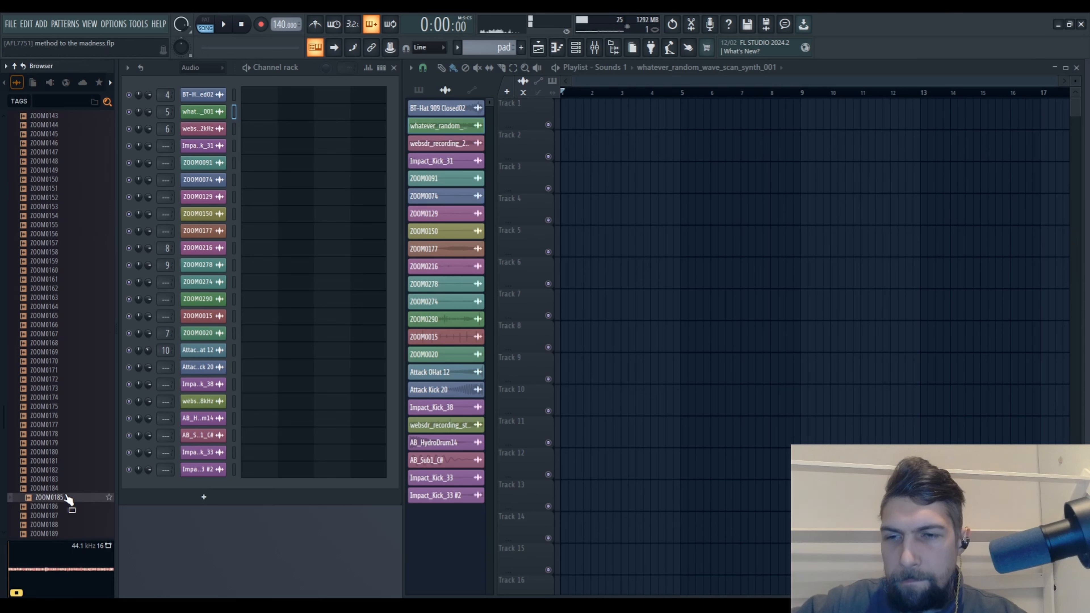
left_click(63, 525)
scroll(67, 493, "down", 7)
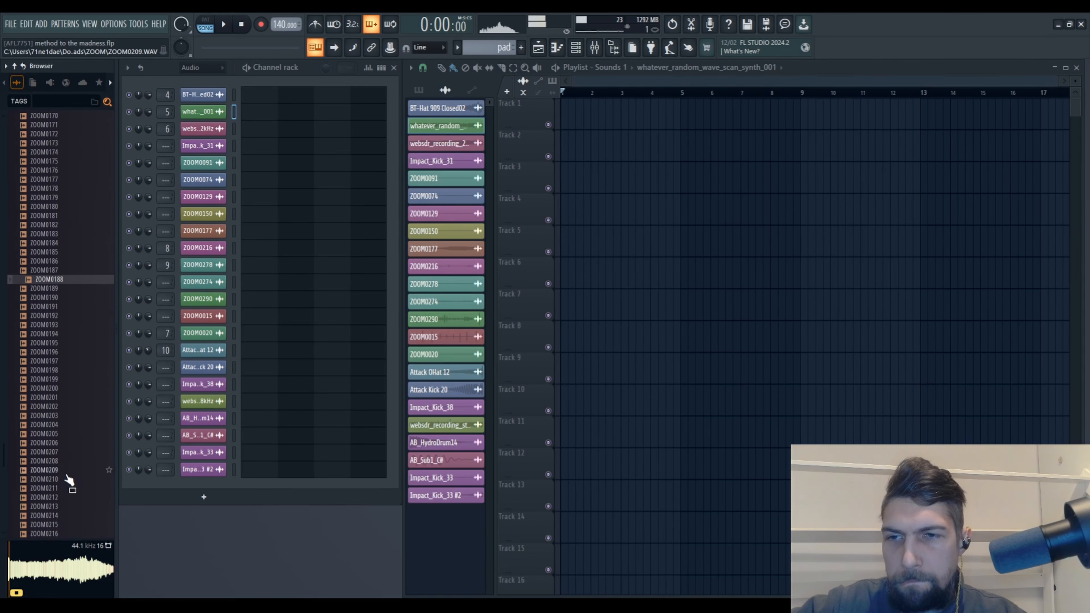
left_click(60, 426)
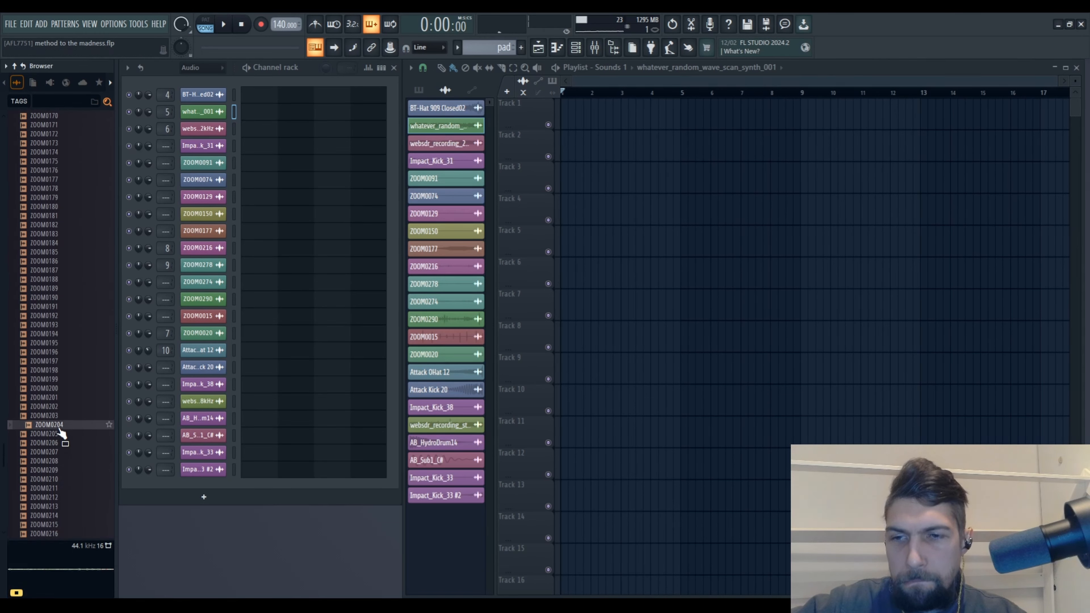
left_click(61, 478)
scroll(60, 479, "down", 8)
left_click(60, 472)
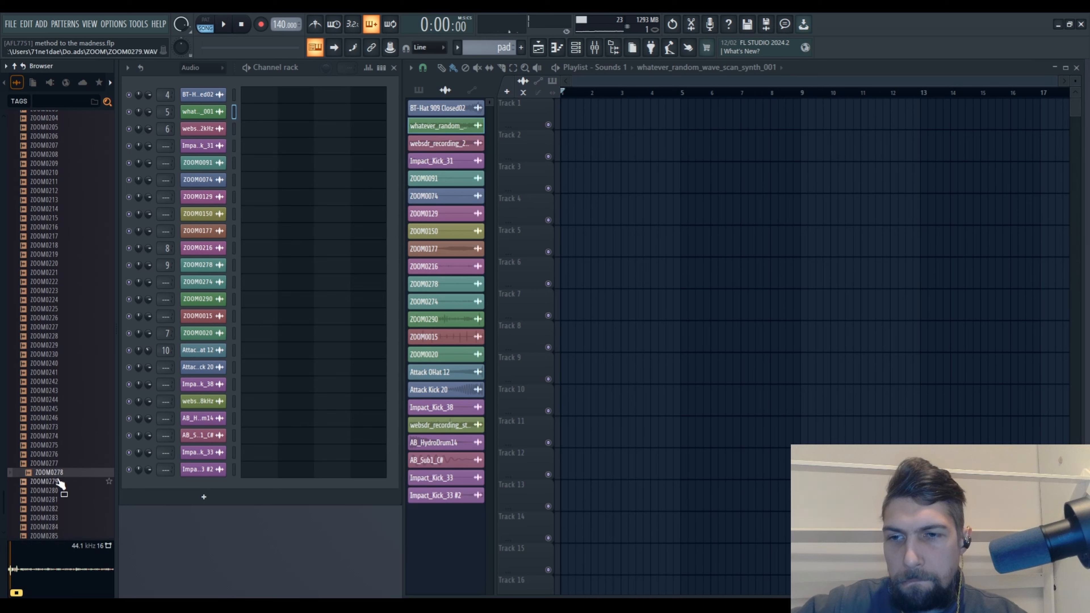
left_click(244, 25)
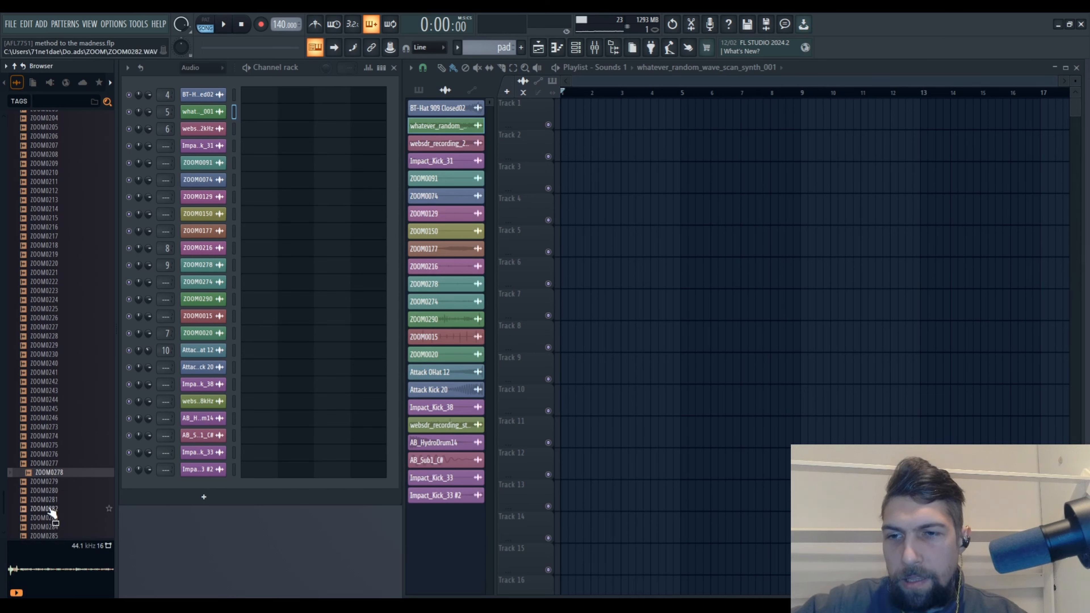
Place ZOOM0278 on Track 2 shortly after bar 2 and raise the clip's gain to 13.1 dB
left_click_drag(65, 473, 603, 137)
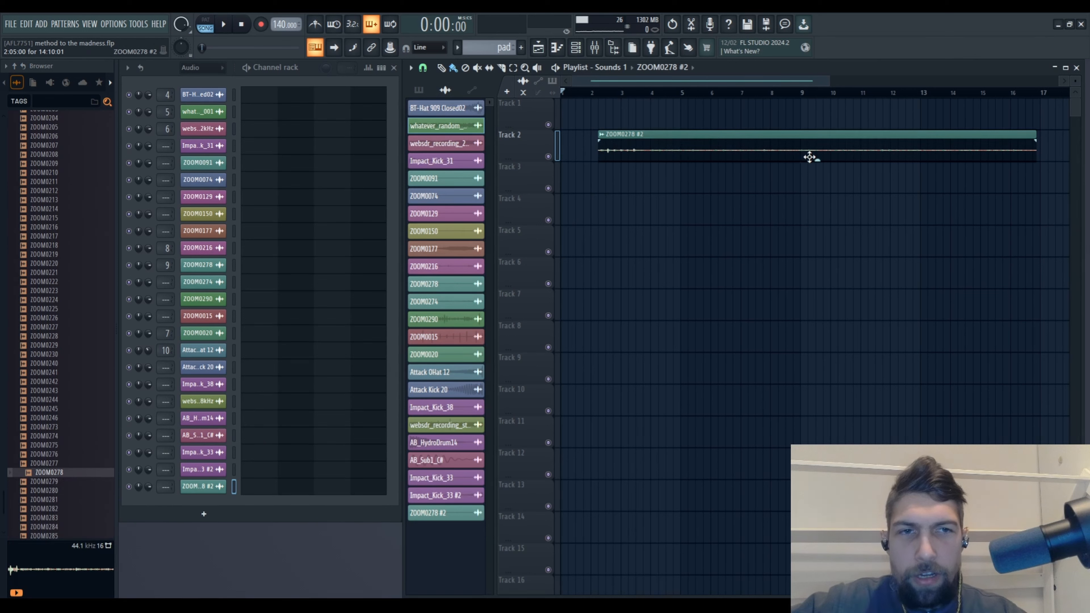
mouse_move(817, 160)
left_click_drag(818, 160, 817, 146)
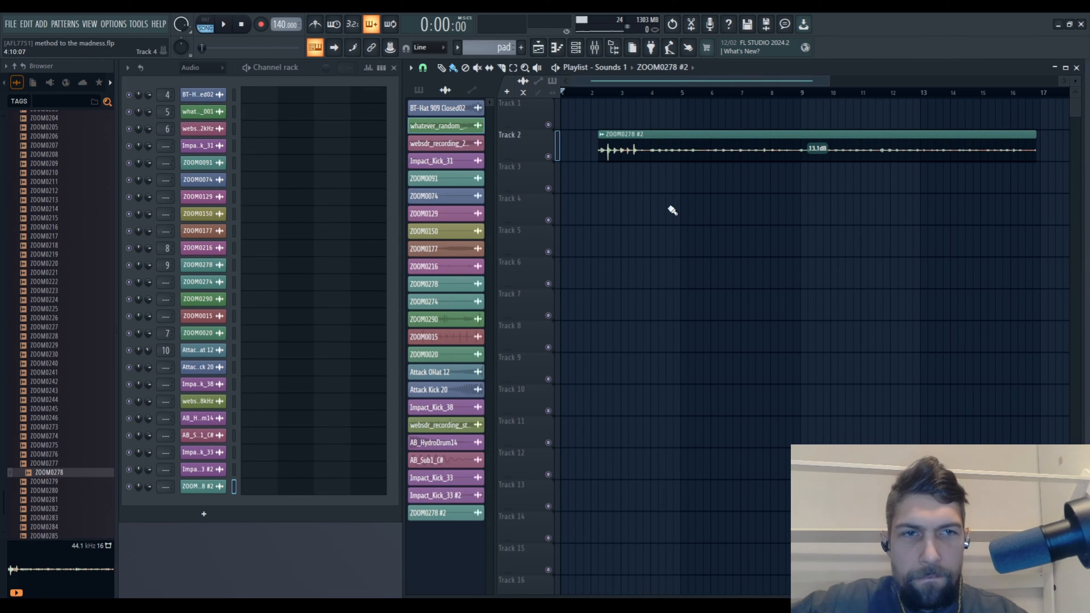
Play the boosted ZOOM0278 clip from its start on Track 2 and stop playback
left_click(601, 91)
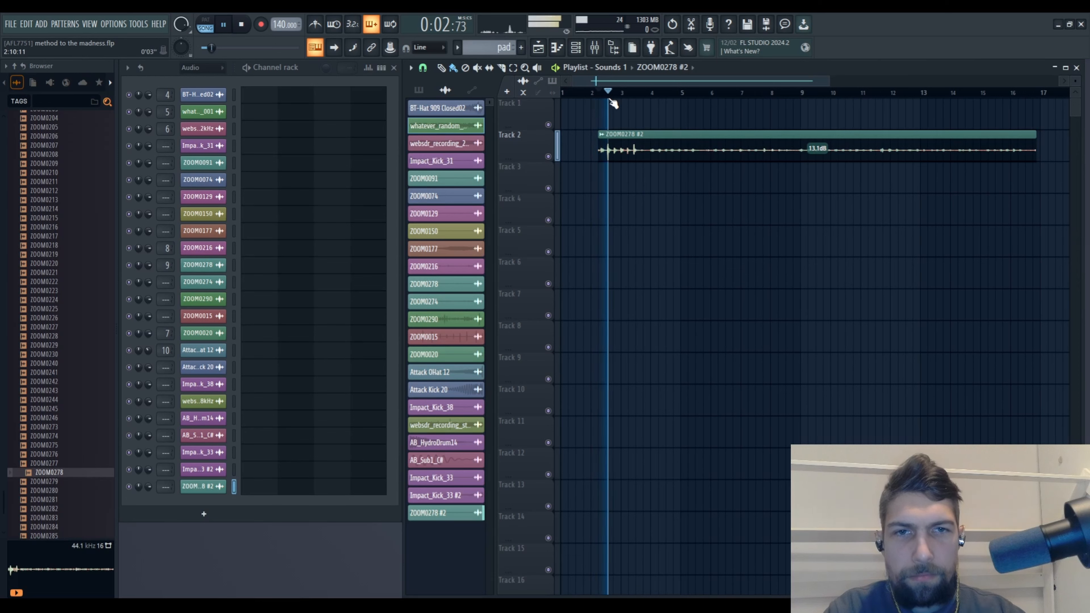
left_click(242, 24)
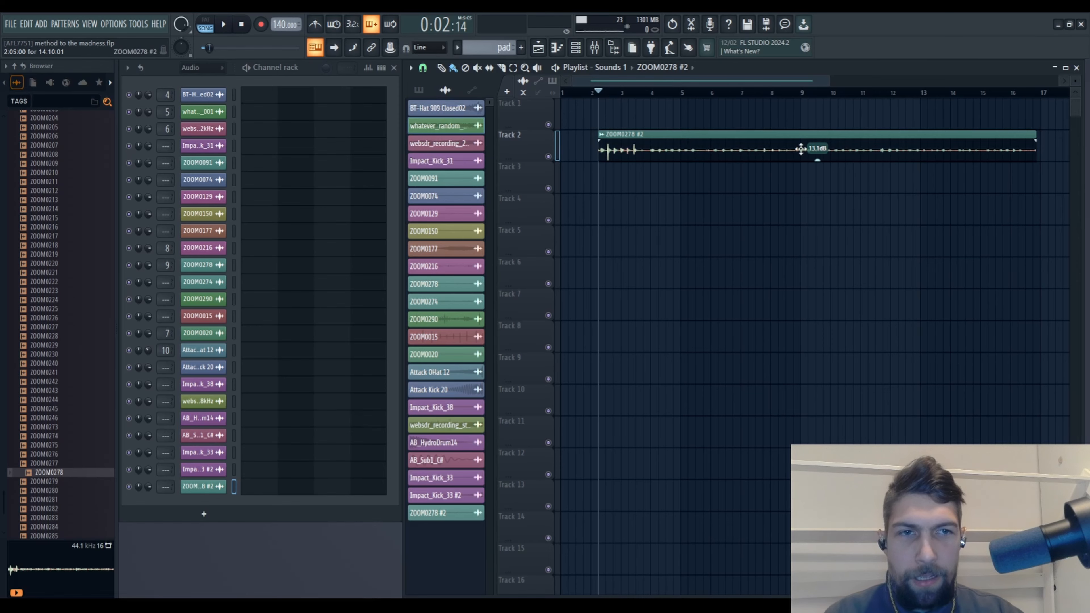
scroll(665, 302, "down", 1)
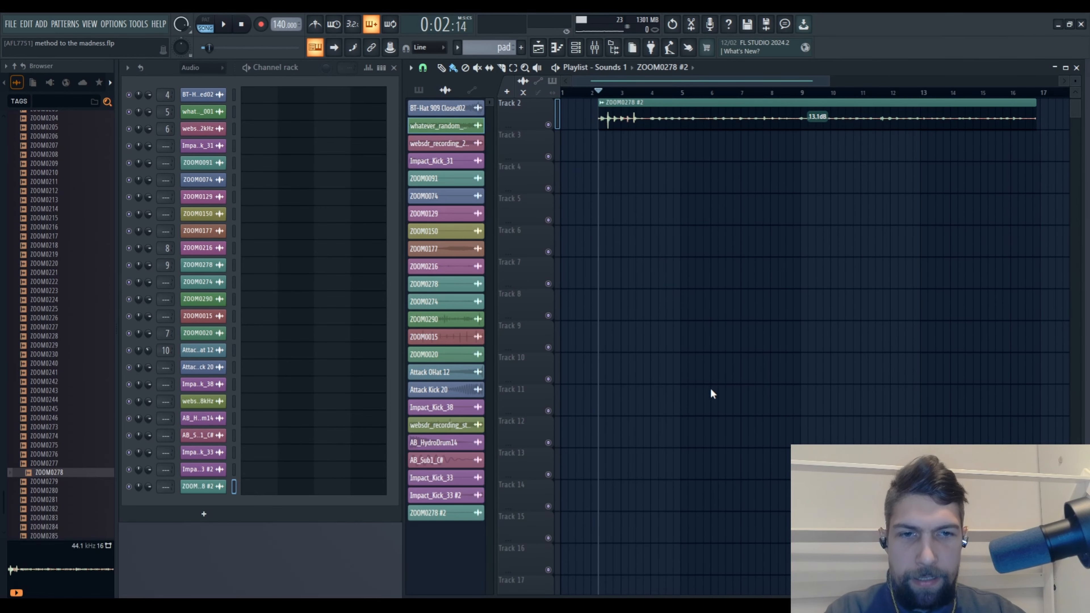
Slice the ZOOM0278 clip on Track 2 around the middle of bar 3 and delete everything after the cut
scroll(682, 327, "up", 1)
left_click_drag(637, 145, 638, 172)
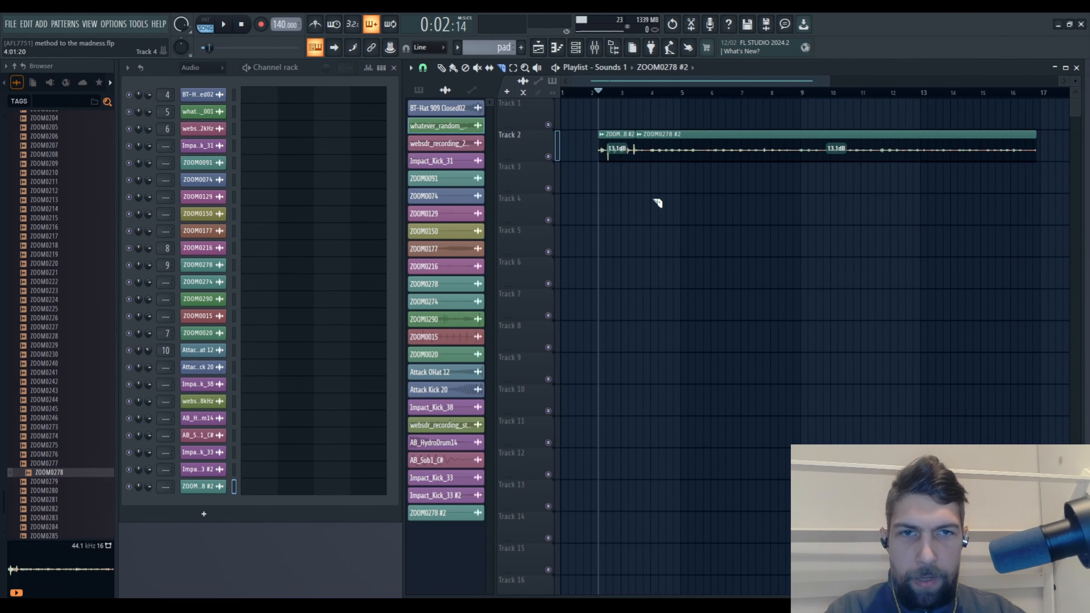
key("b")
right_click(652, 141)
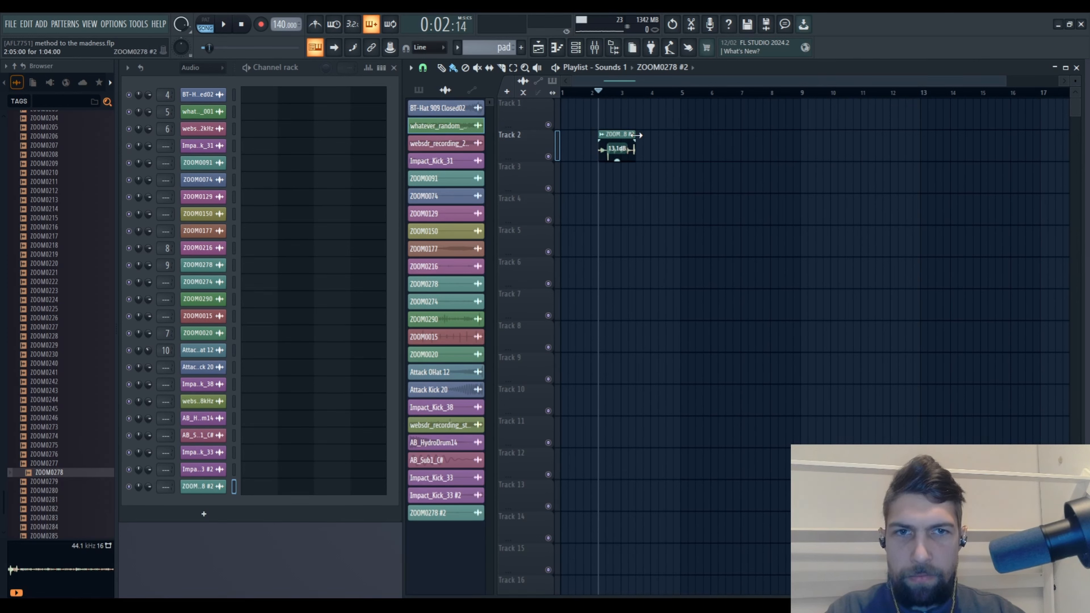
Stretch the shortened ZOOM0278 clip until it ends at about bar 10, then play it back and stop
left_click_drag(634, 142, 745, 143)
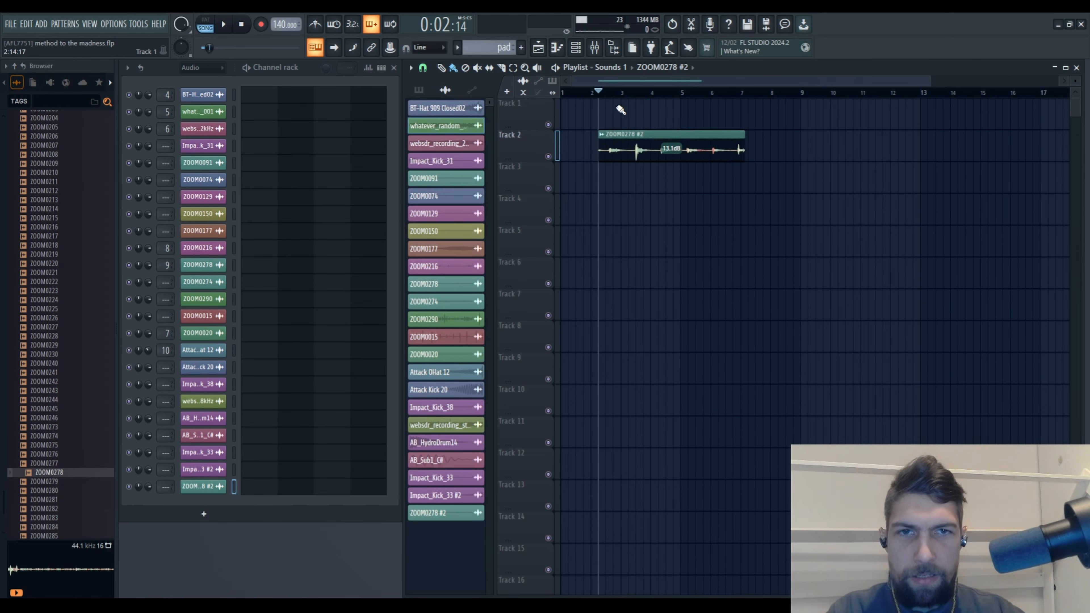
right_click(604, 143, "alt")
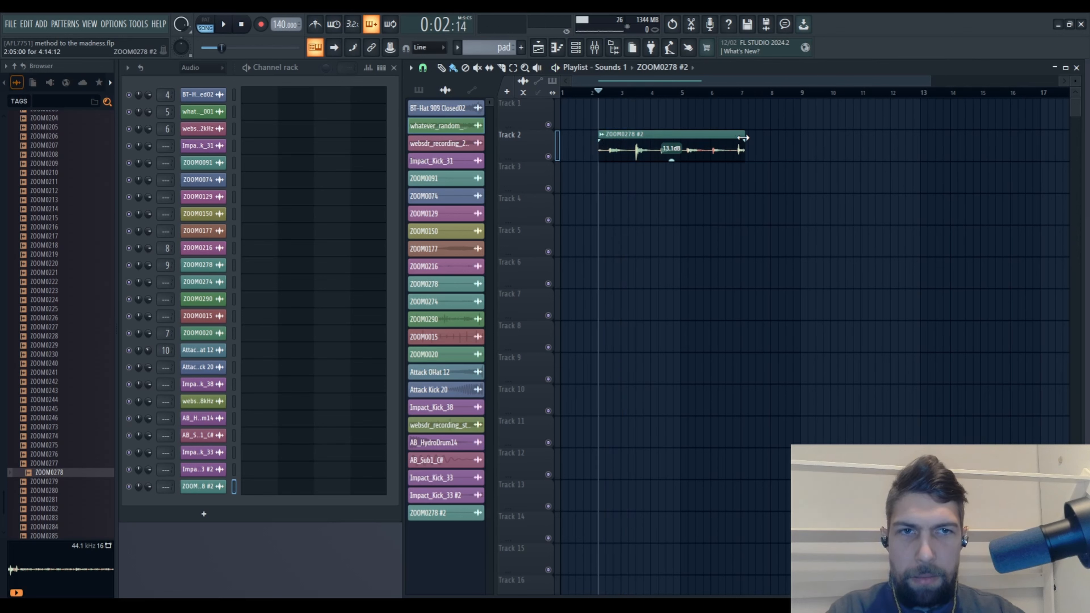
left_click_drag(743, 138, 835, 138)
right_click(614, 148, "alt")
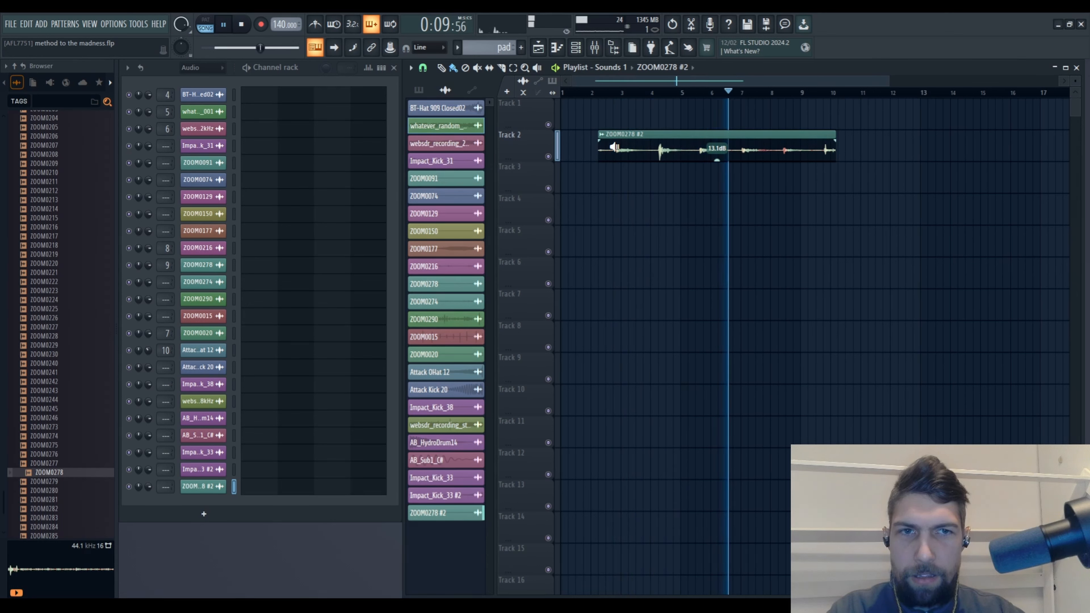
key("space")
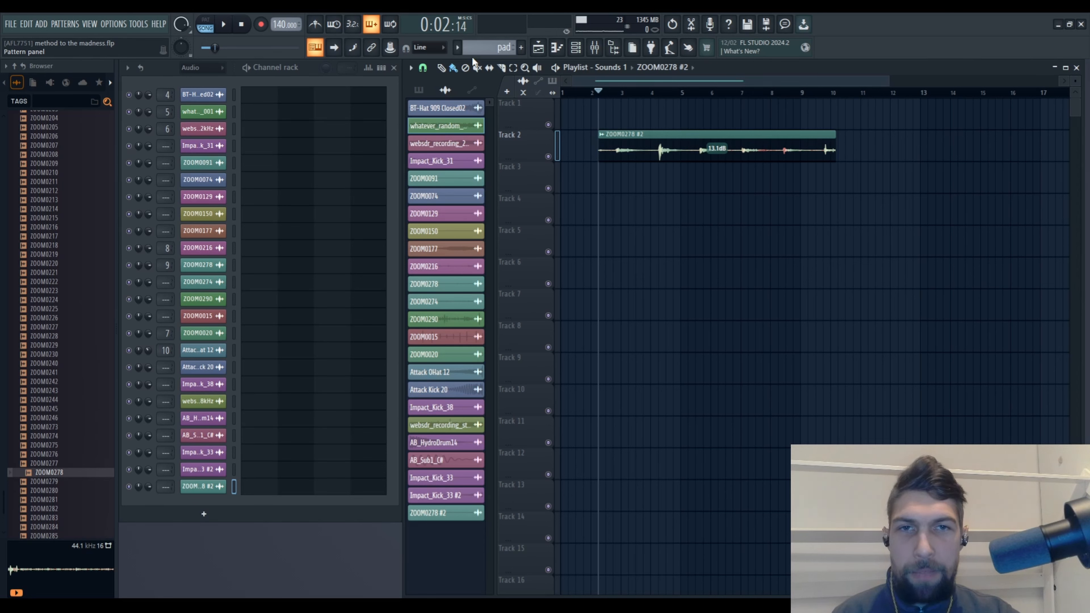
Open the stretched clip's channel settings, play the clip briefly and route its channel to free mixer track 15
double_click(678, 141)
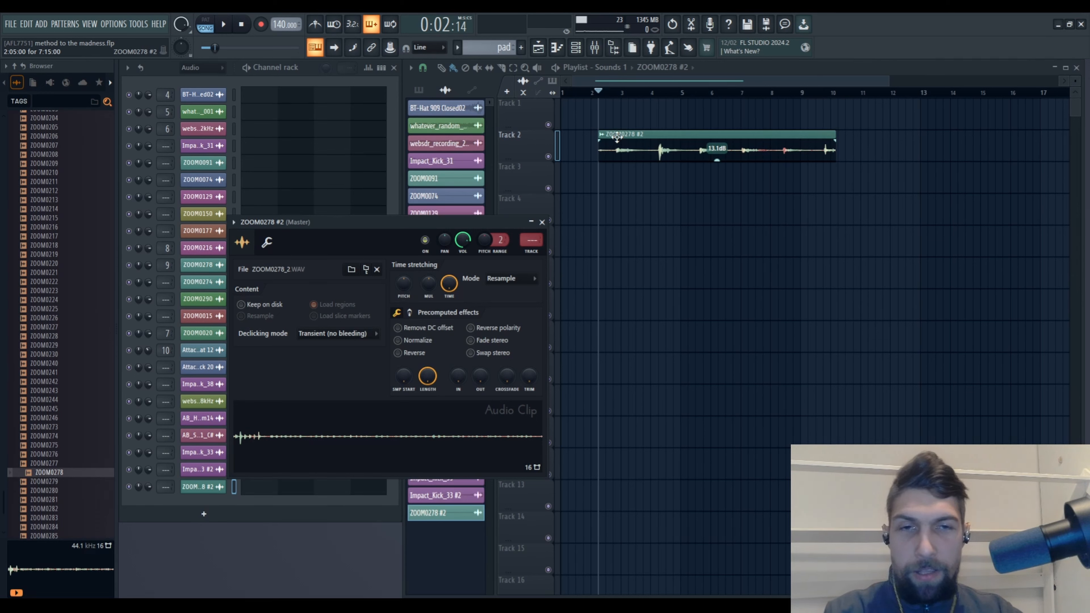
key("space")
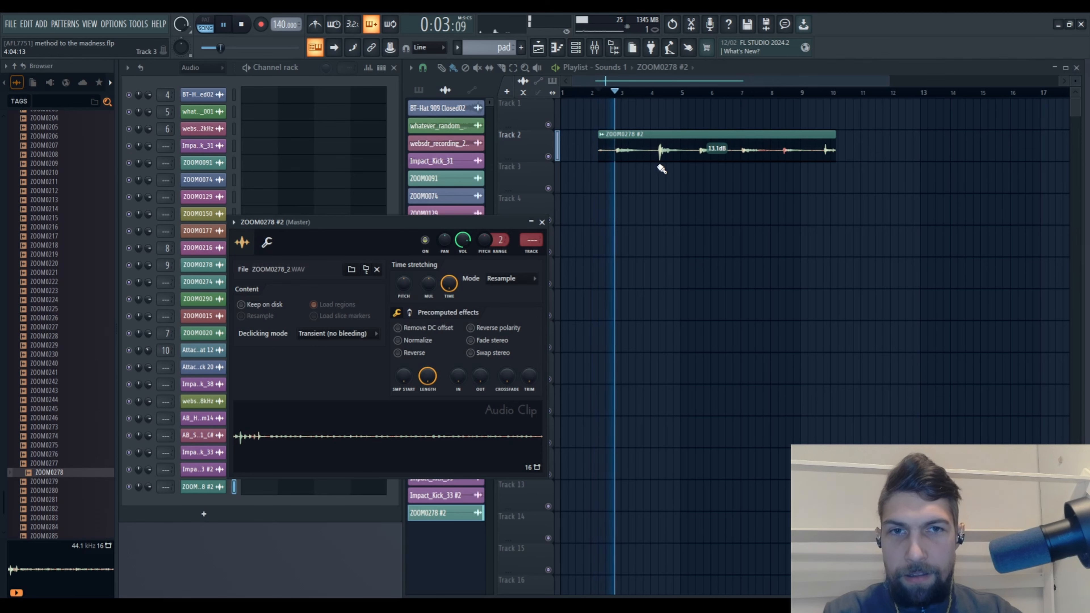
key("space")
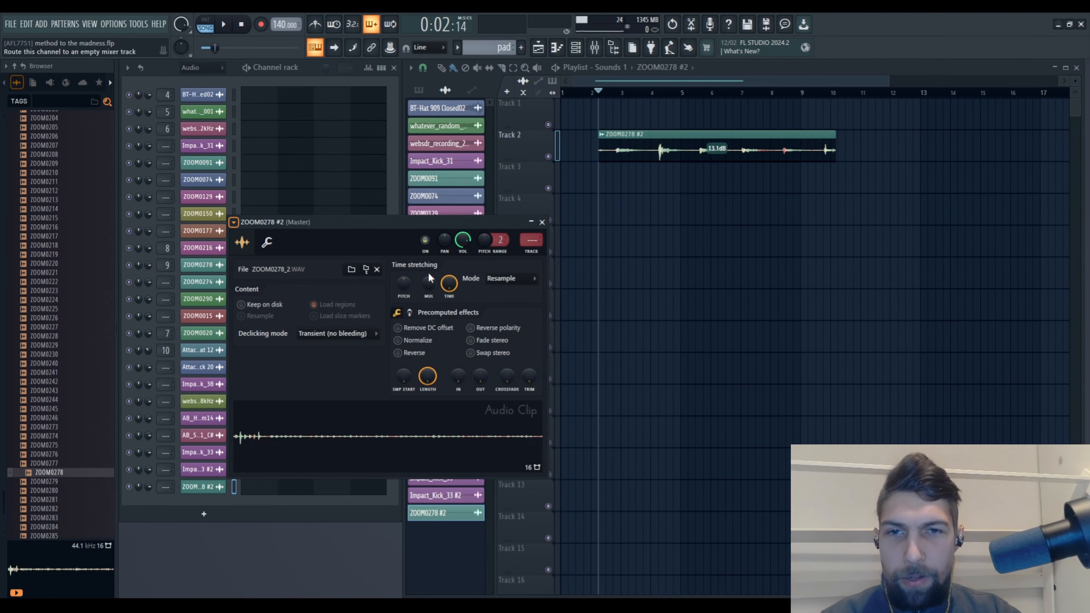
key("ctrl+l")
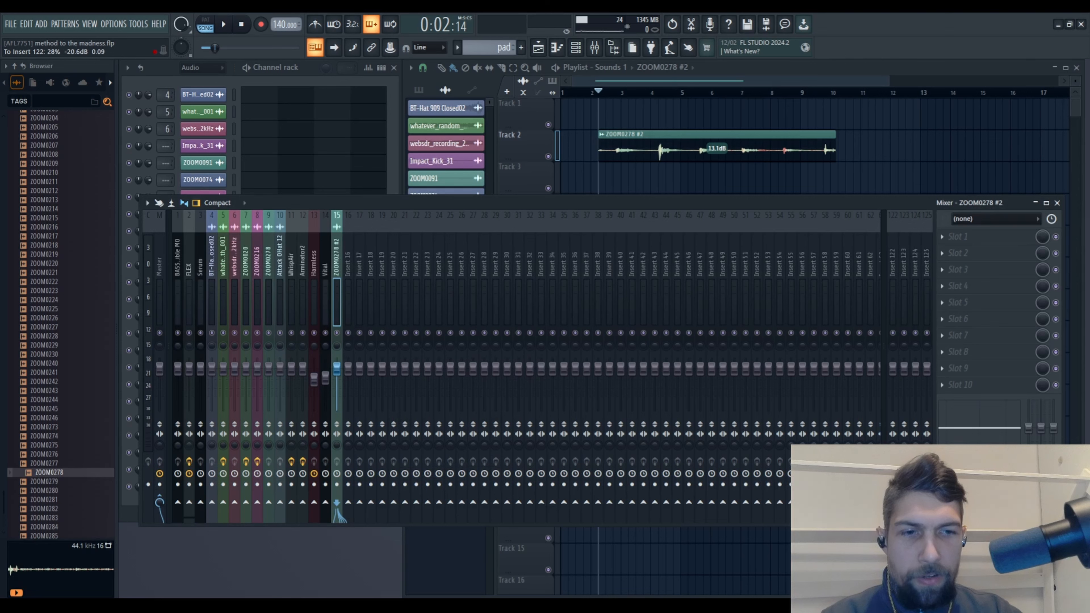
Load Fruity Delay 3 in effect slot 2 of mixer track 15, lower its mix level and close the open windows
left_click(983, 237)
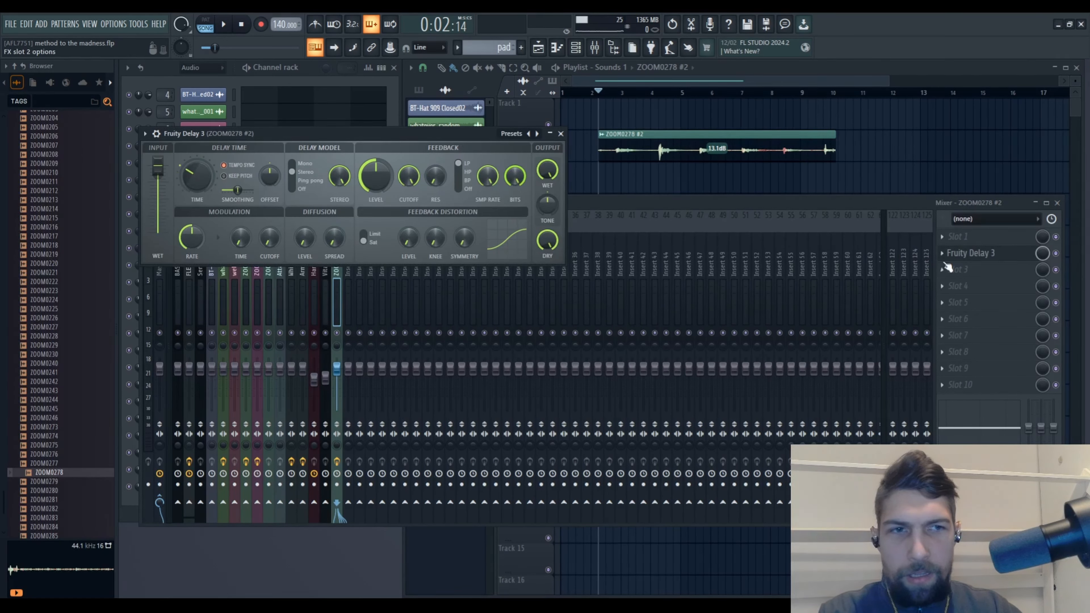
left_click_drag(1042, 253, 1042, 260)
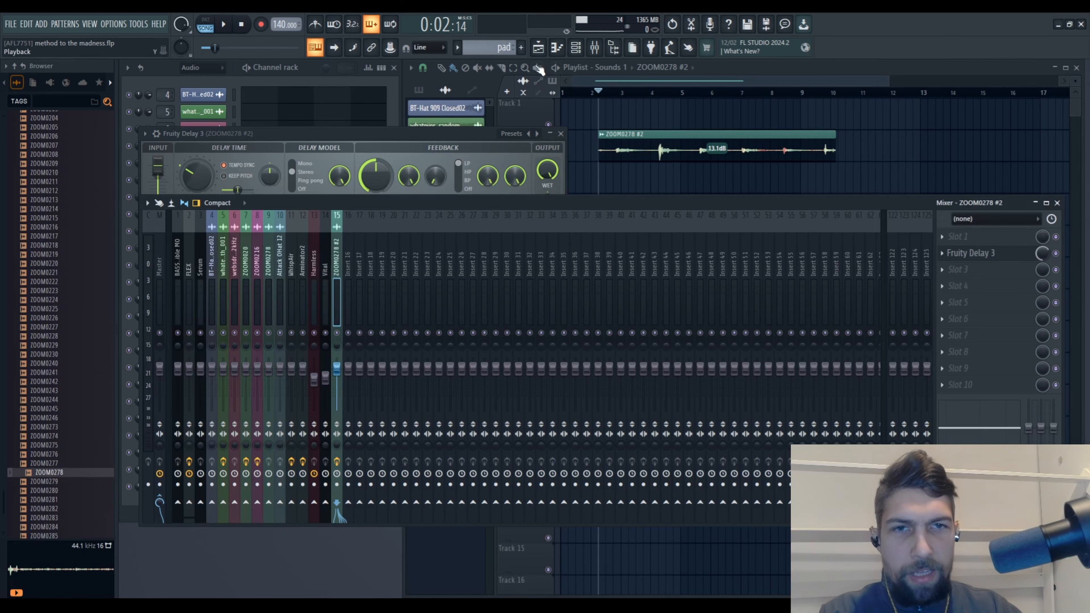
left_click(561, 134)
left_click(1057, 203)
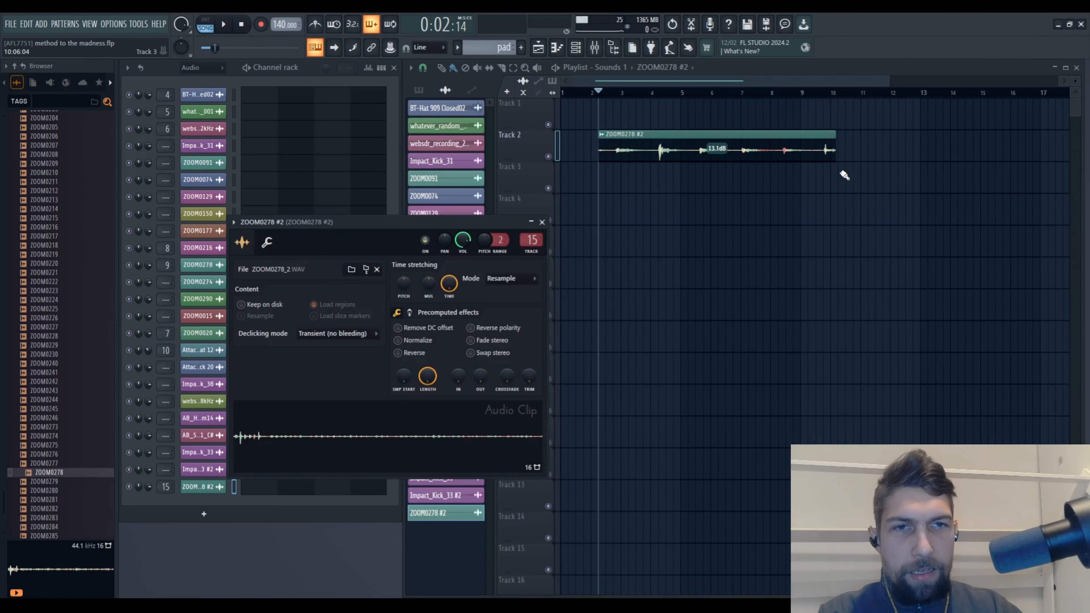
left_click(542, 222)
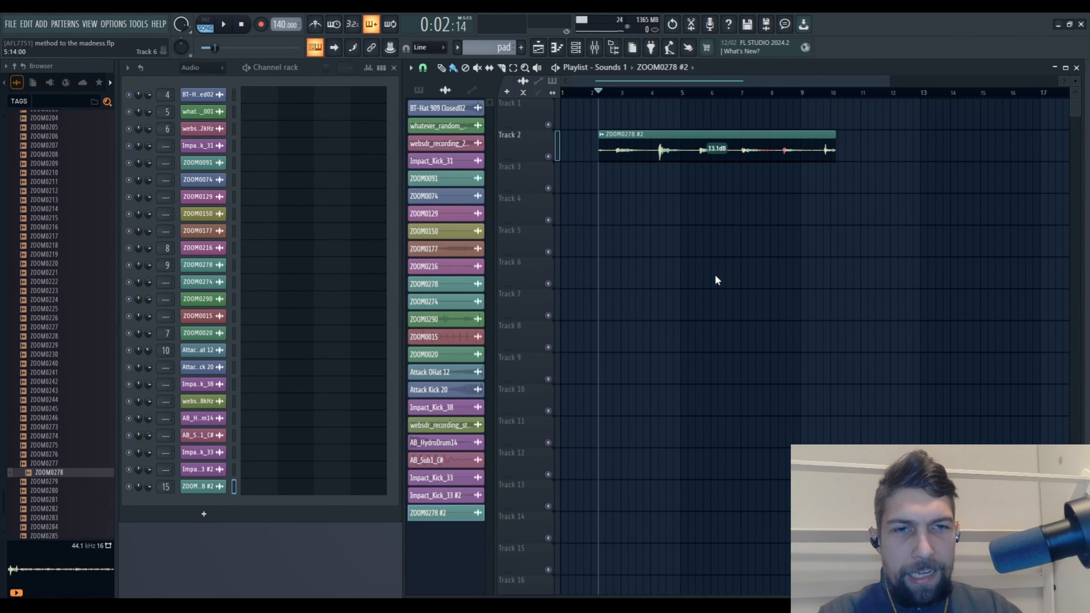
Cut a thin slice from the Track 2 clip just after bar 4 and move the section behind it to about bar 6.5
left_click(659, 155)
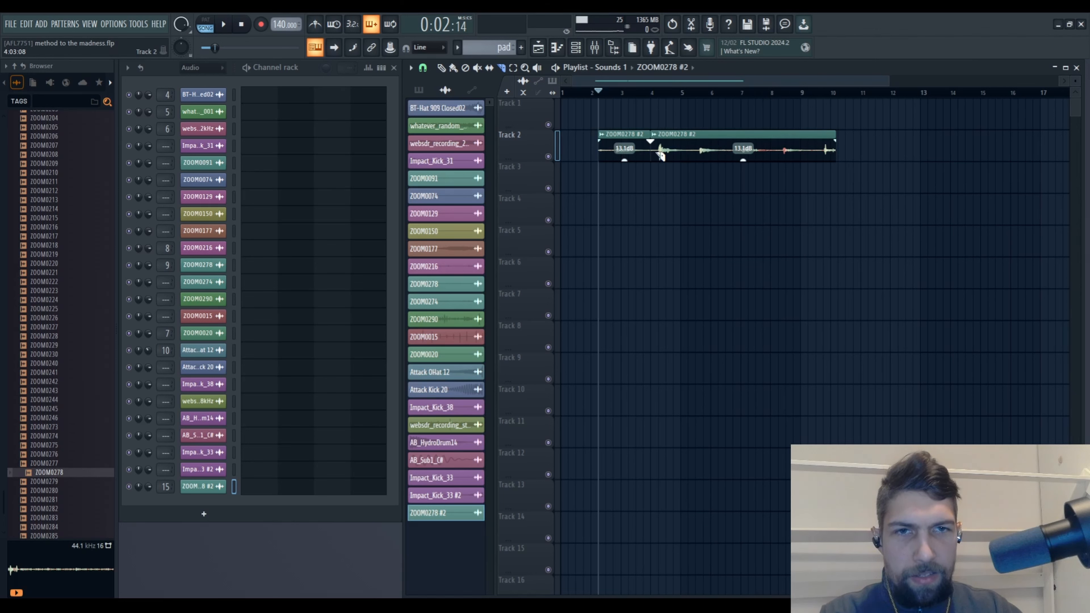
left_click(660, 155)
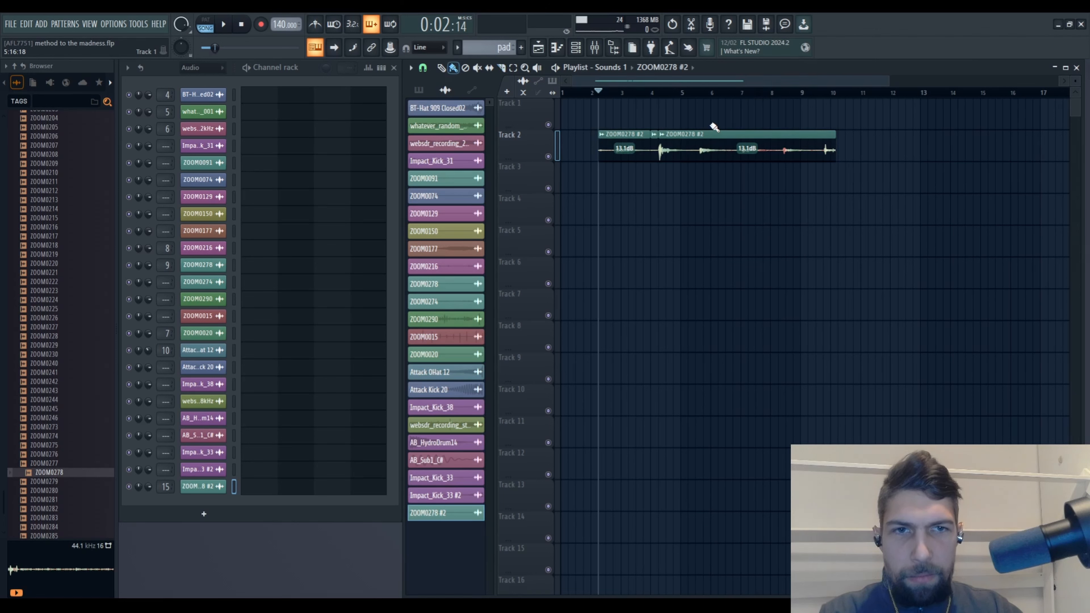
left_click_drag(660, 154, 726, 154)
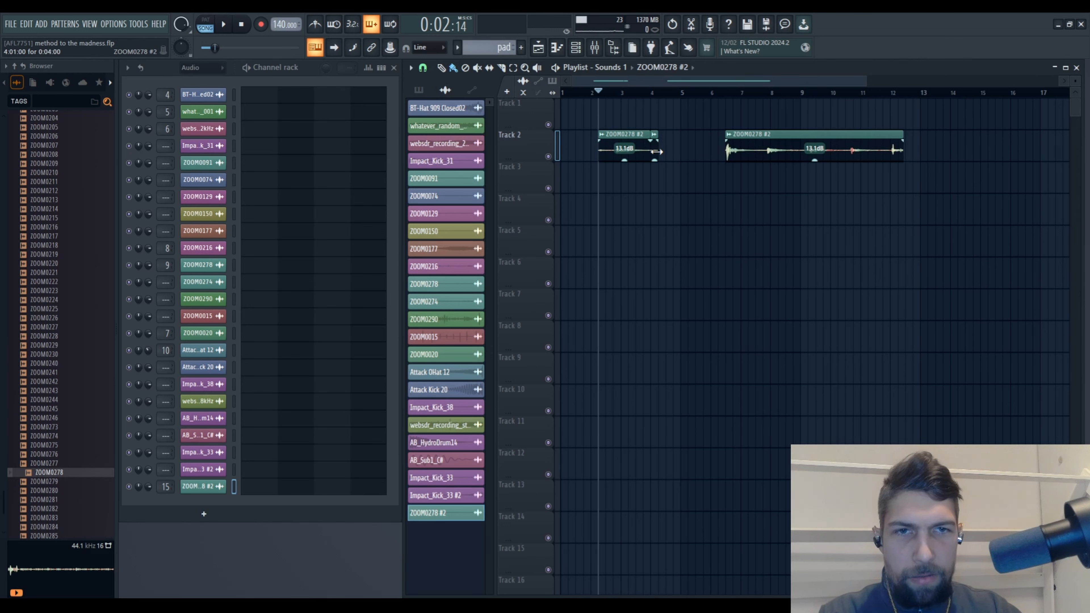
Duplicate the thin slice repeatedly until it fills the gap up to about bar 6.5, and play the result
left_click_drag(669, 175, 657, 150)
key("ctrl+b")
key("ctrl+b")
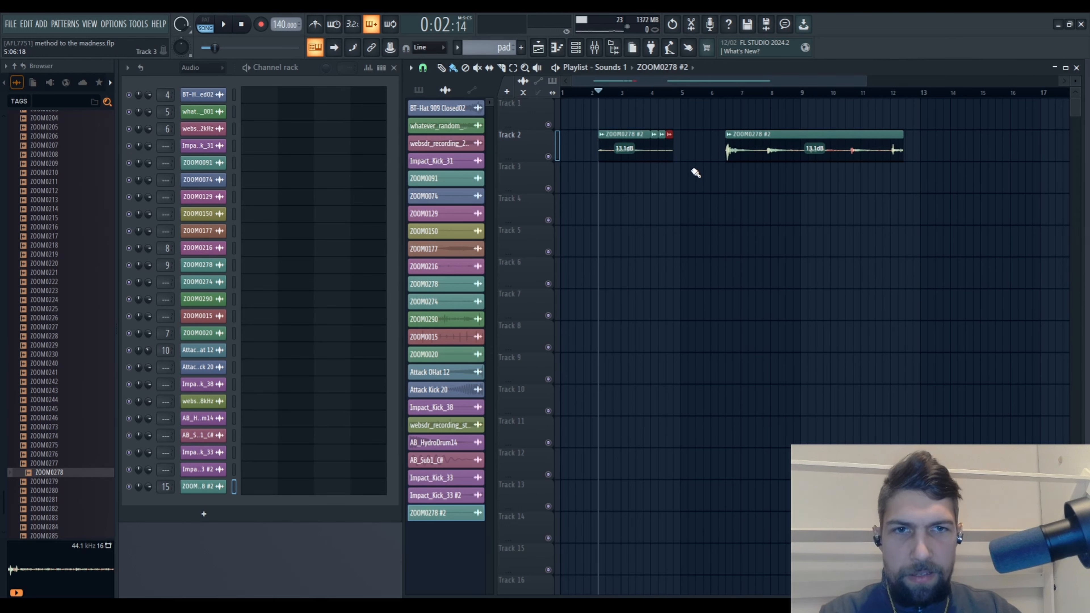
key("ctrl+b")
key("ctrl+b")
key("ctrl+b")
key("ctrl+b")
key("ctrl+b")
key("ctrl+b")
key("ctrl+b")
key("space")
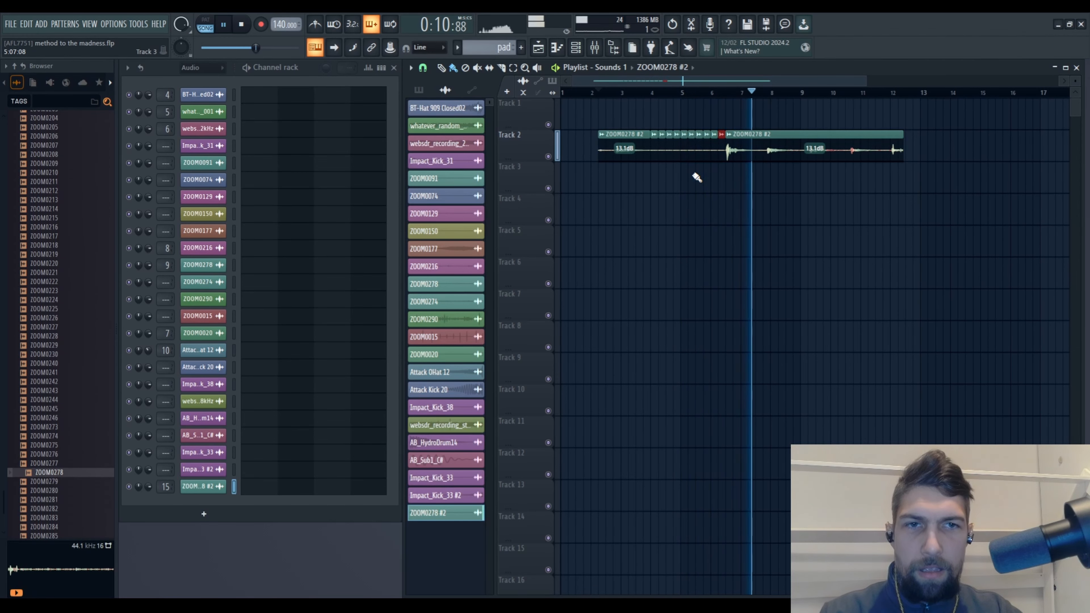
key("space")
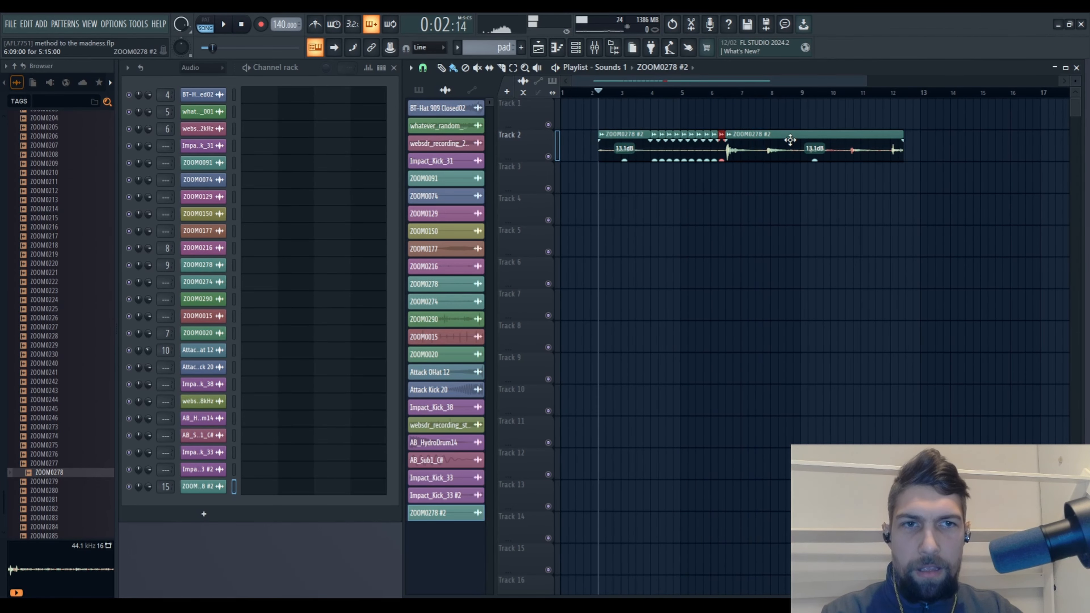
Cut another thin slice just before bar 8 and repeat it up to the remaining section, shifted to about bar 11
scroll(761, 180, "down", 1)
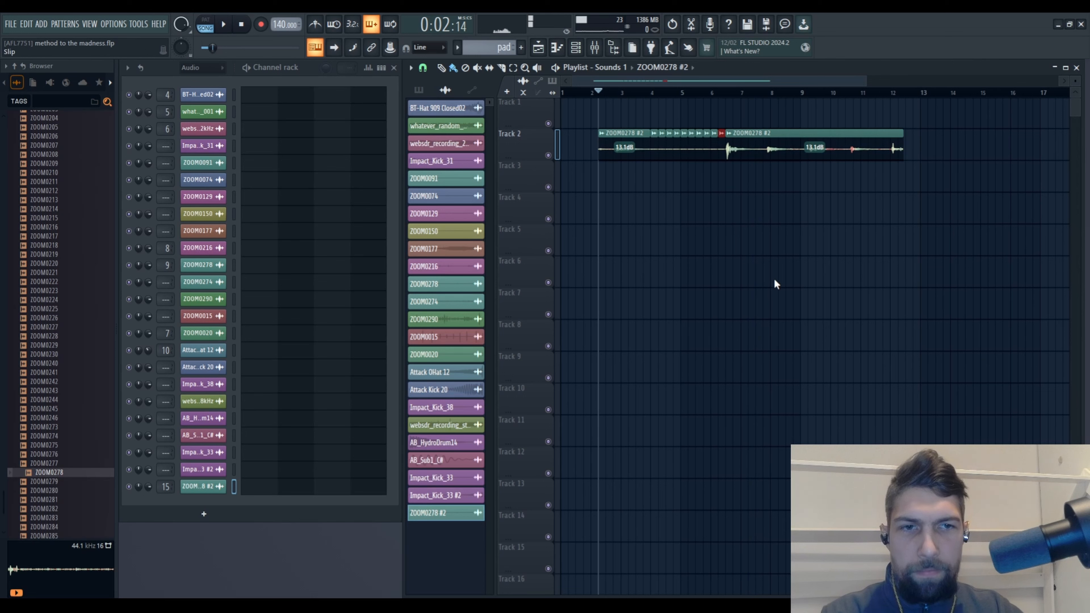
left_click(769, 149)
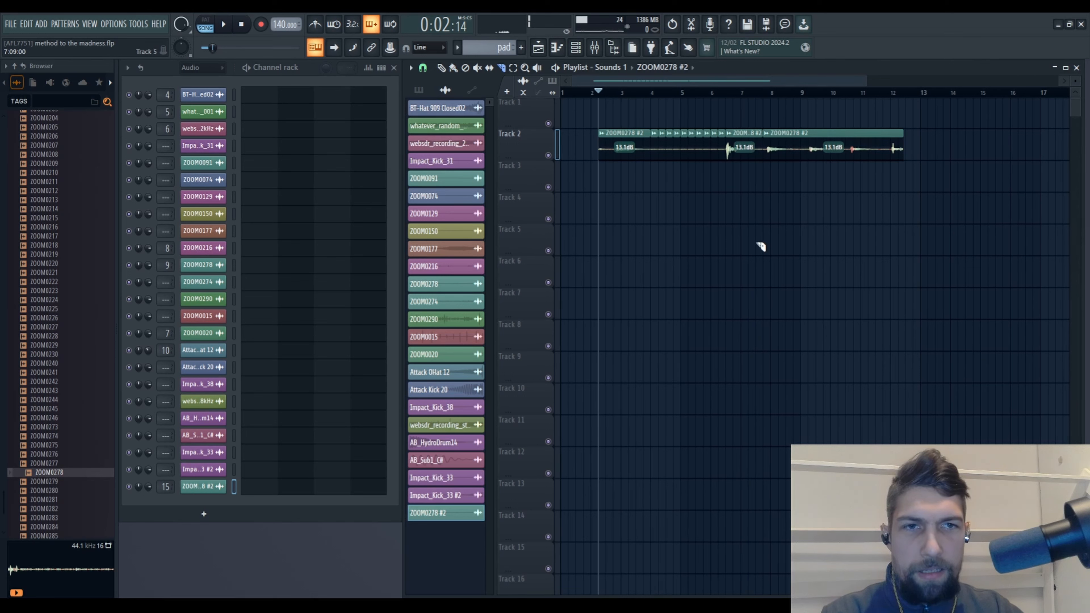
left_click_drag(786, 144, 888, 151)
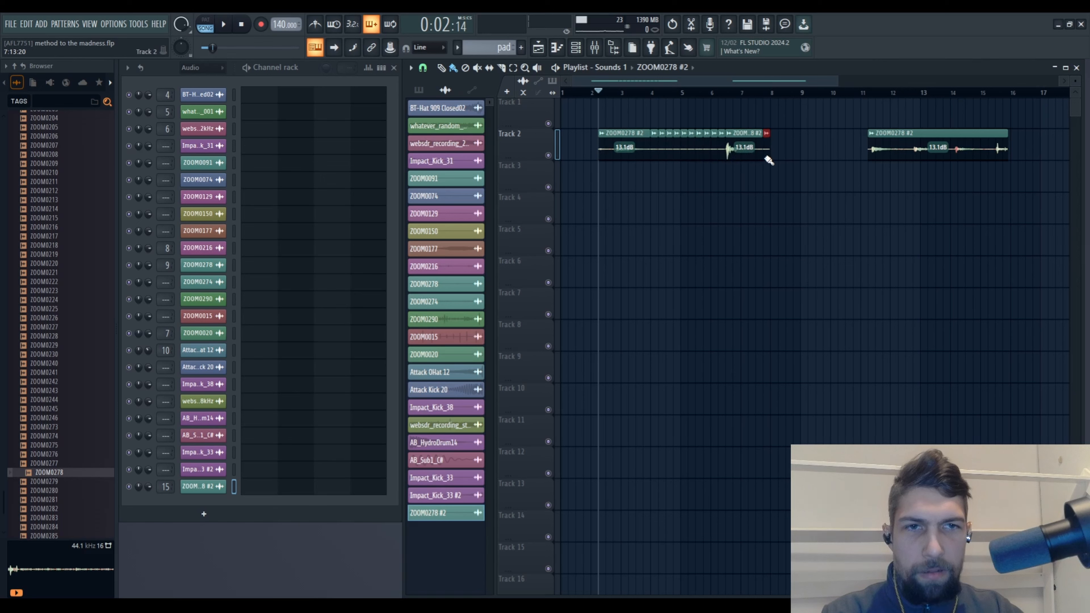
left_click_drag(778, 141, 852, 142)
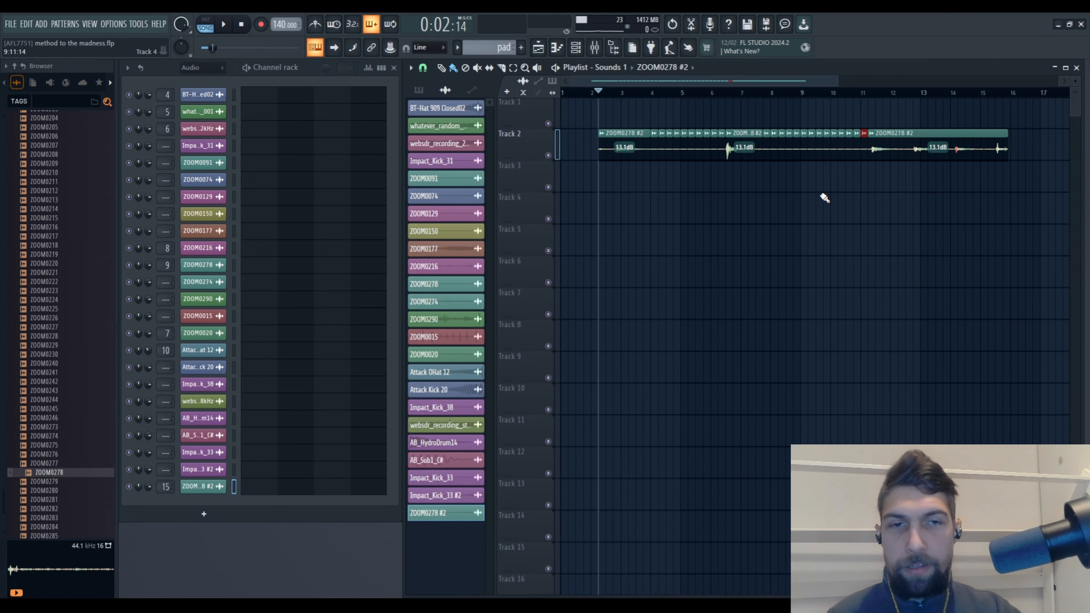
Move the last ZOOM0278 section on Track 2 from bar 11 to about bar 16 and delete it
scroll(738, 103, "up", 5, "ctrl")
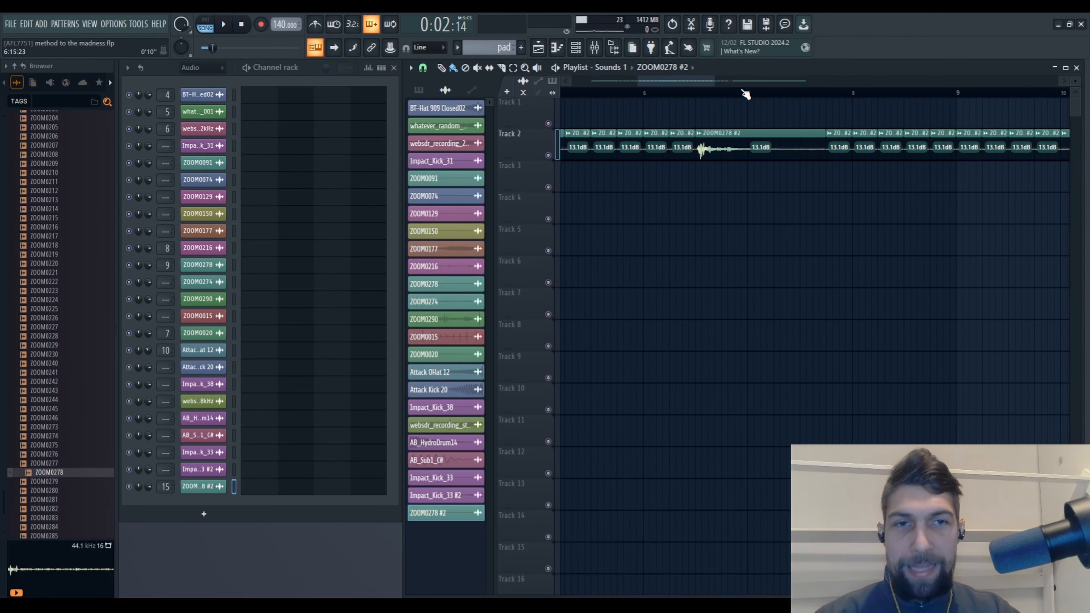
scroll(751, 93, "down", 3, "ctrl")
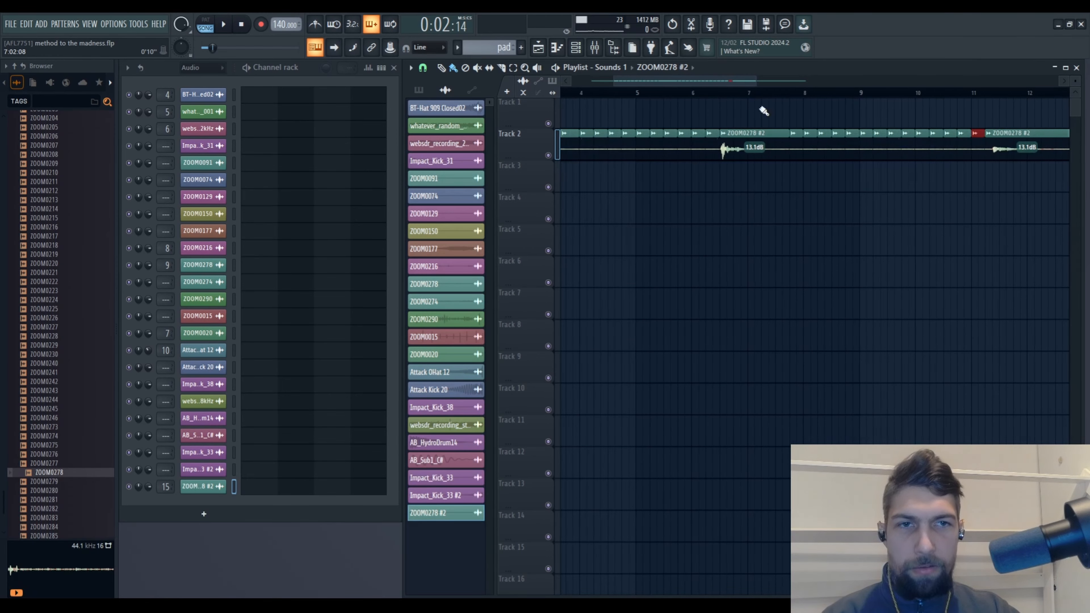
scroll(816, 98, "down", 3)
scroll(814, 99, "down", 2)
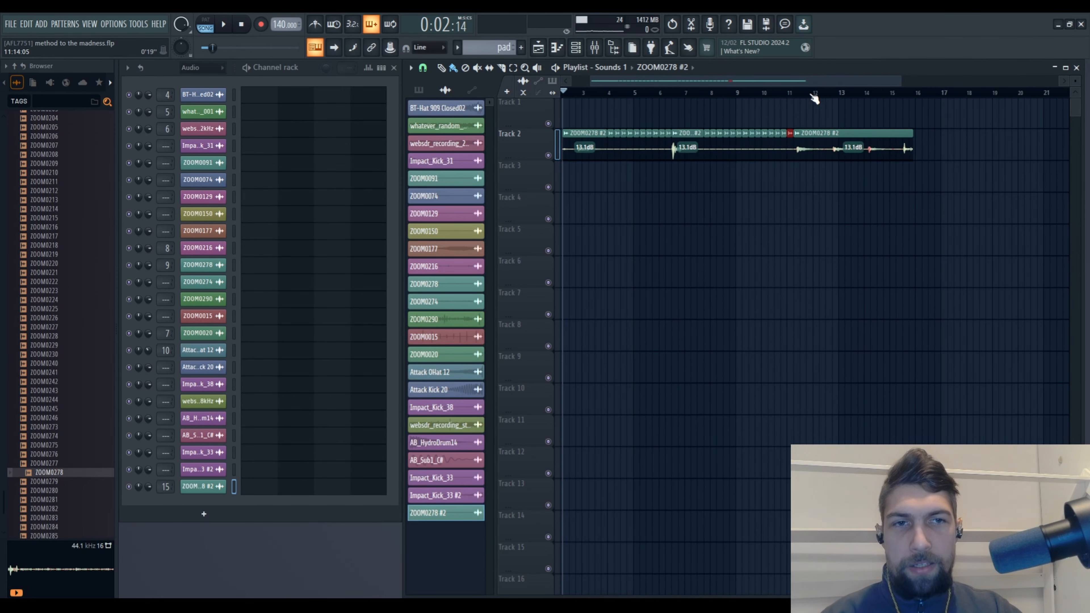
scroll(814, 98, "down", 1)
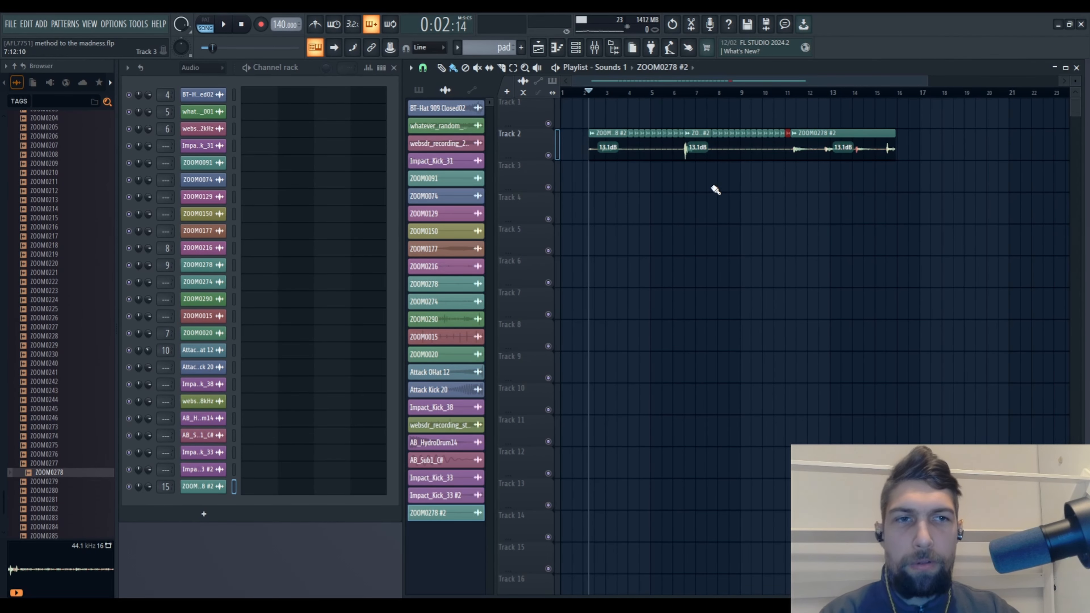
scroll(913, 102, "up", 4)
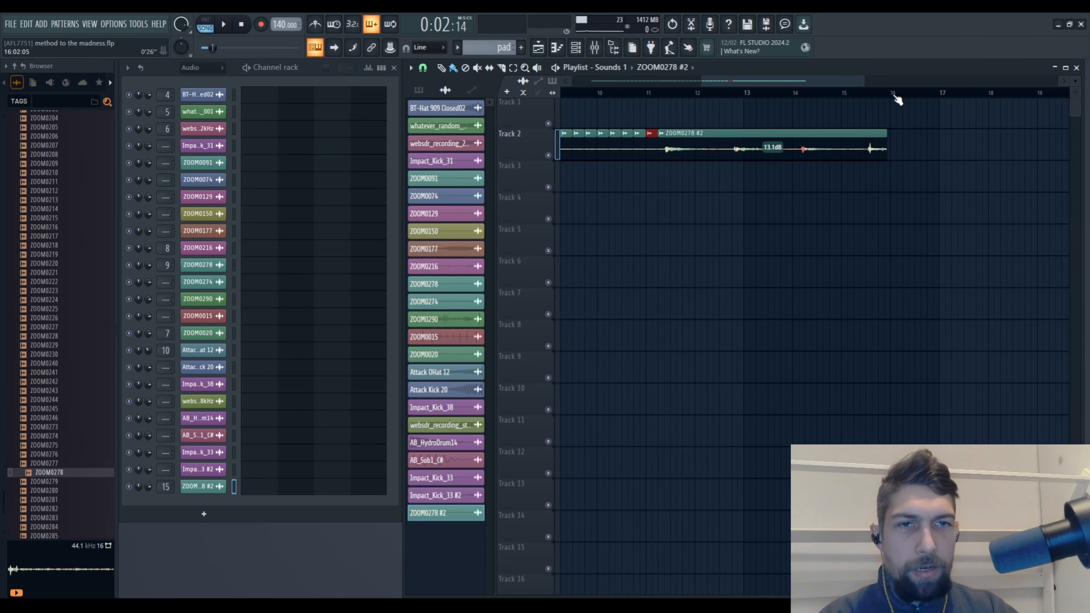
left_click_drag(713, 157, 944, 155)
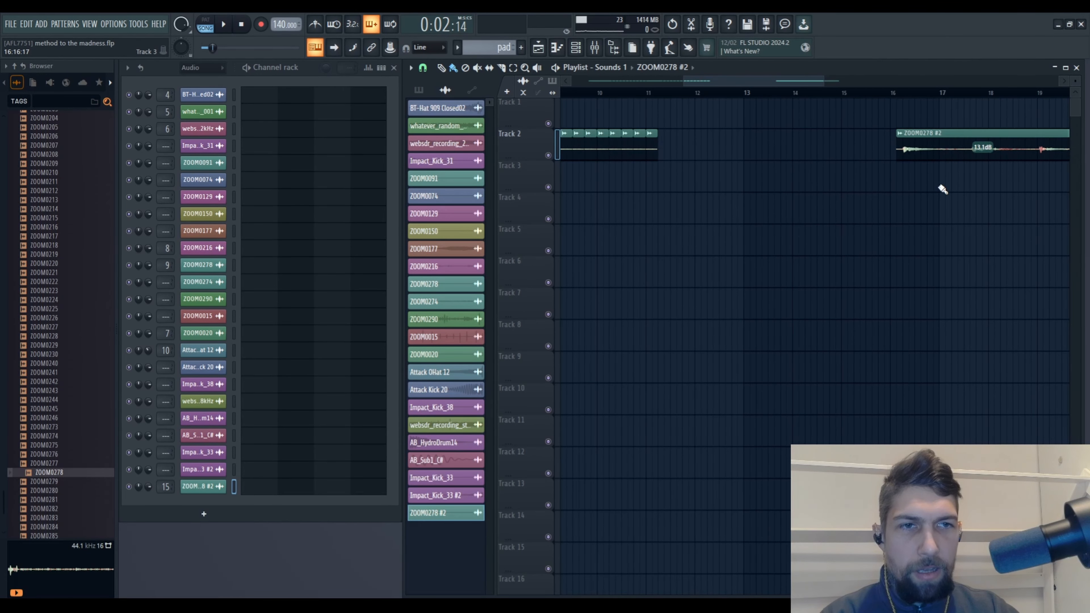
right_click(938, 145)
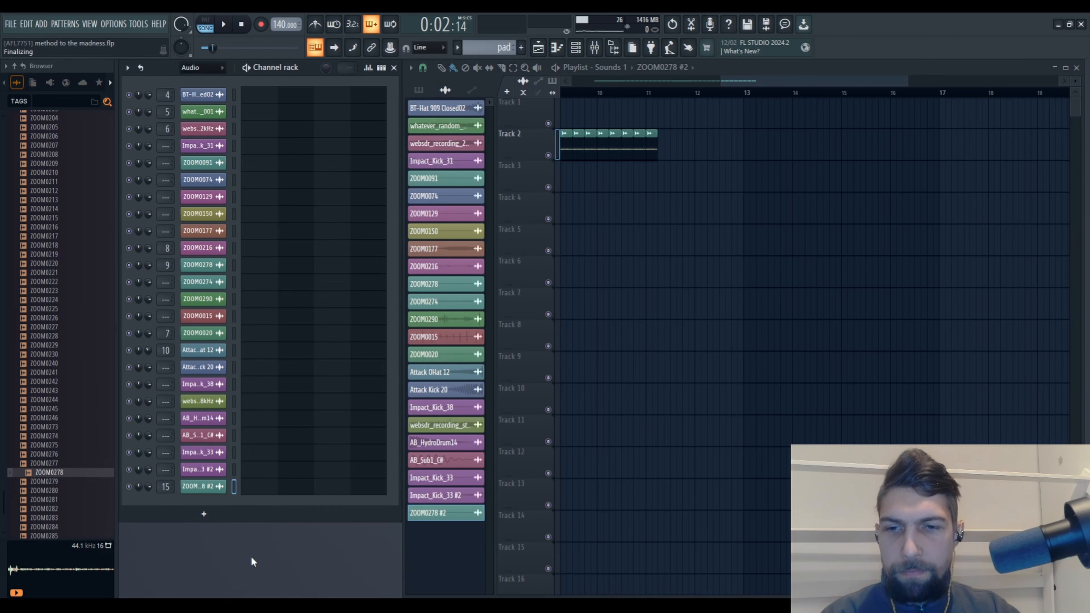
Clone the ZOOM0278 #2 channel and place the cloned audio clip on Track 5 starting at about bar 11
key("alt+c")
left_click(215, 506)
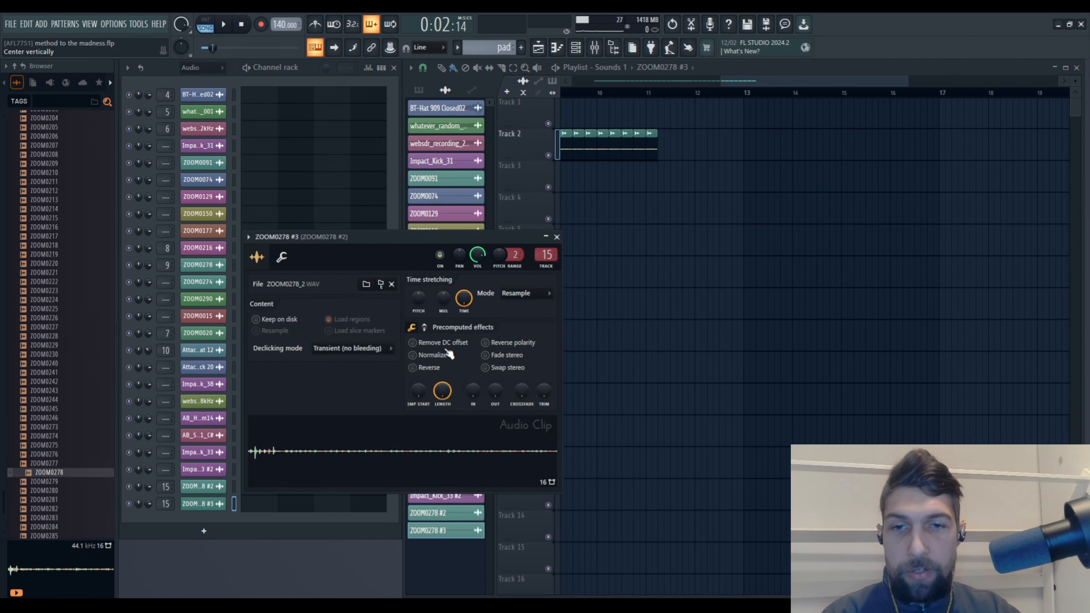
left_click(659, 240)
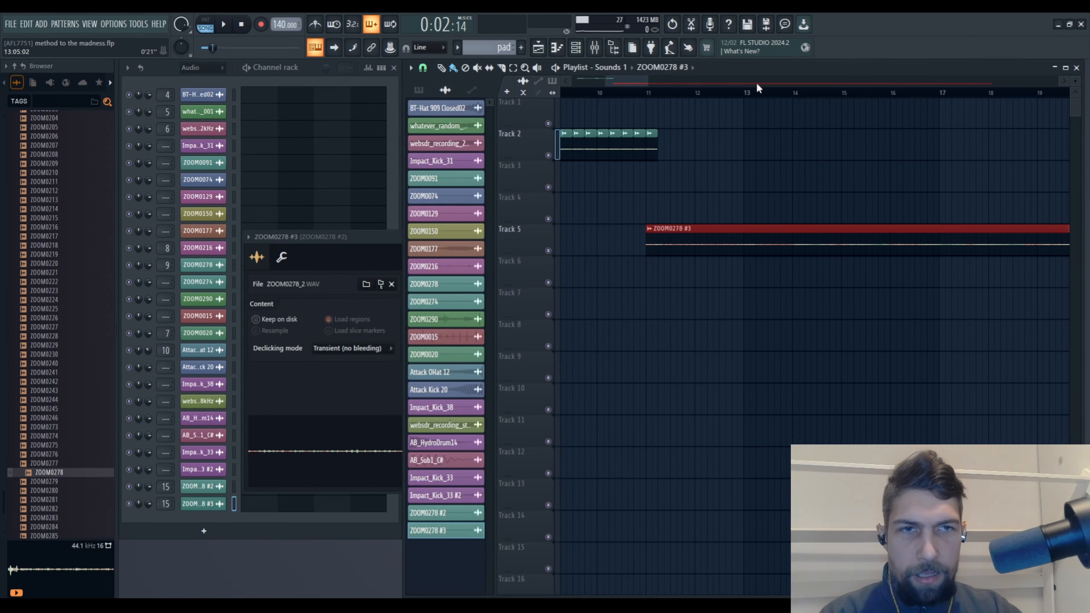
Raise the gain of the cloned clip on Track 5 to 27.2 dB
scroll(776, 100, "down", 5)
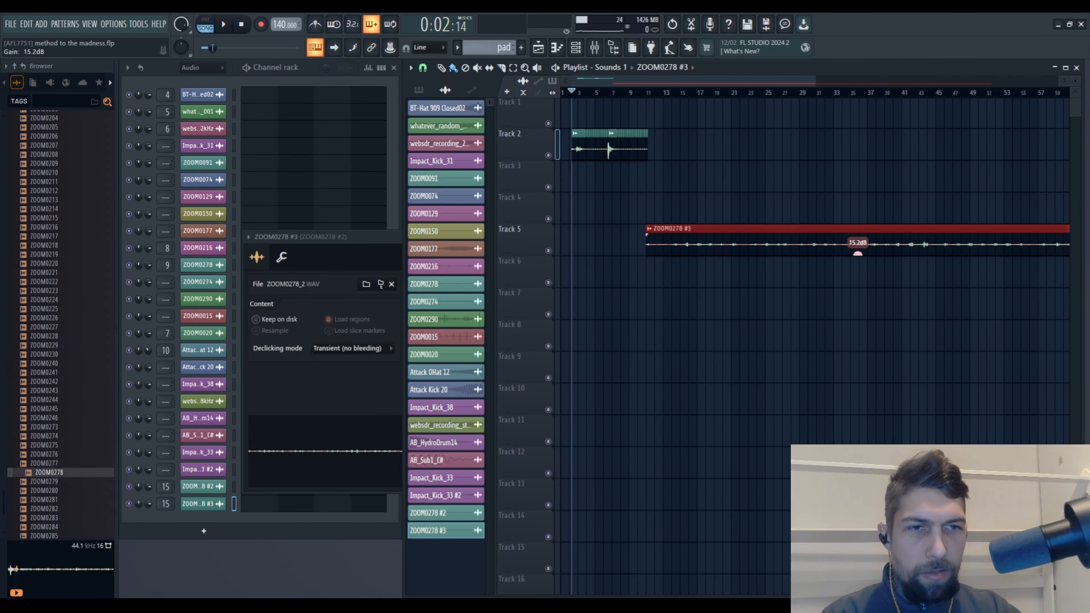
left_click_drag(858, 253, 857, 245)
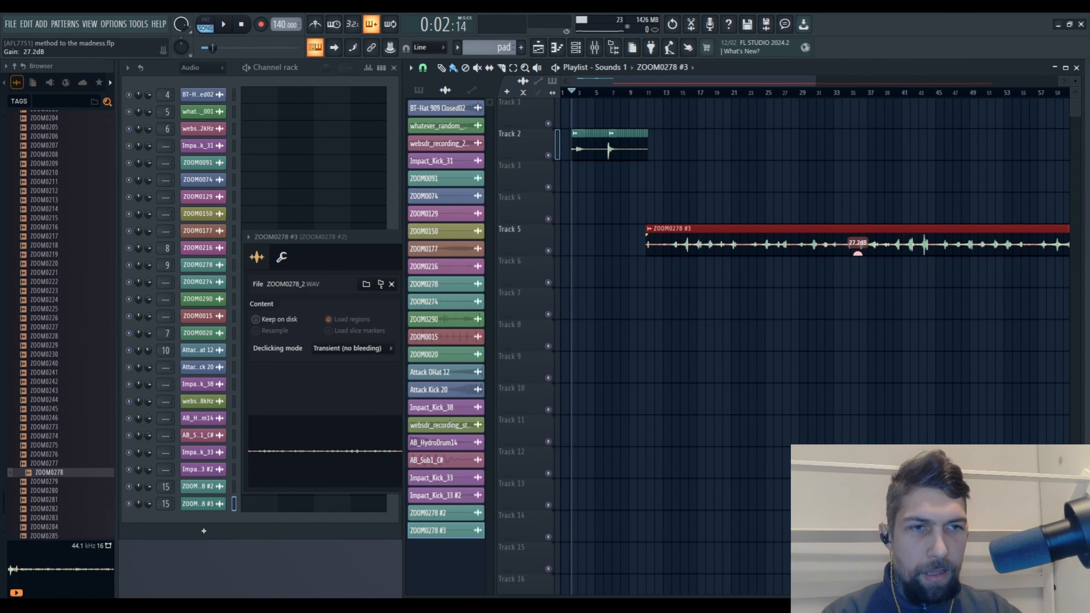
Slice out the one-bar hit at about bar 40 of the ZOOM0278 #3 clip on Track 5, deleting the audio on both sides
scroll(894, 302, "down", 1)
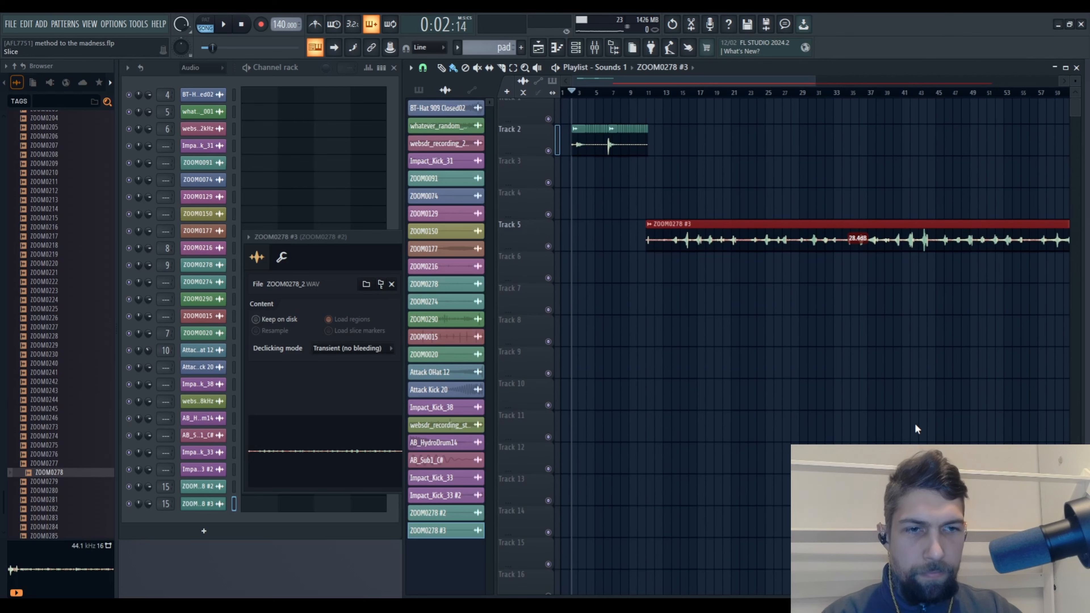
left_click(898, 239)
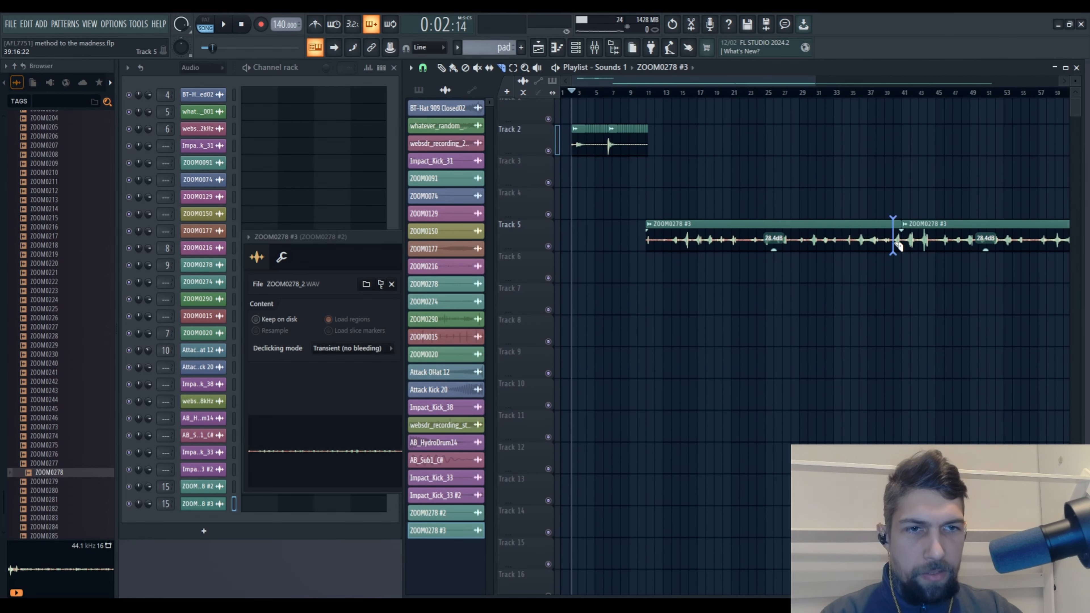
right_click(847, 237)
right_click(979, 249)
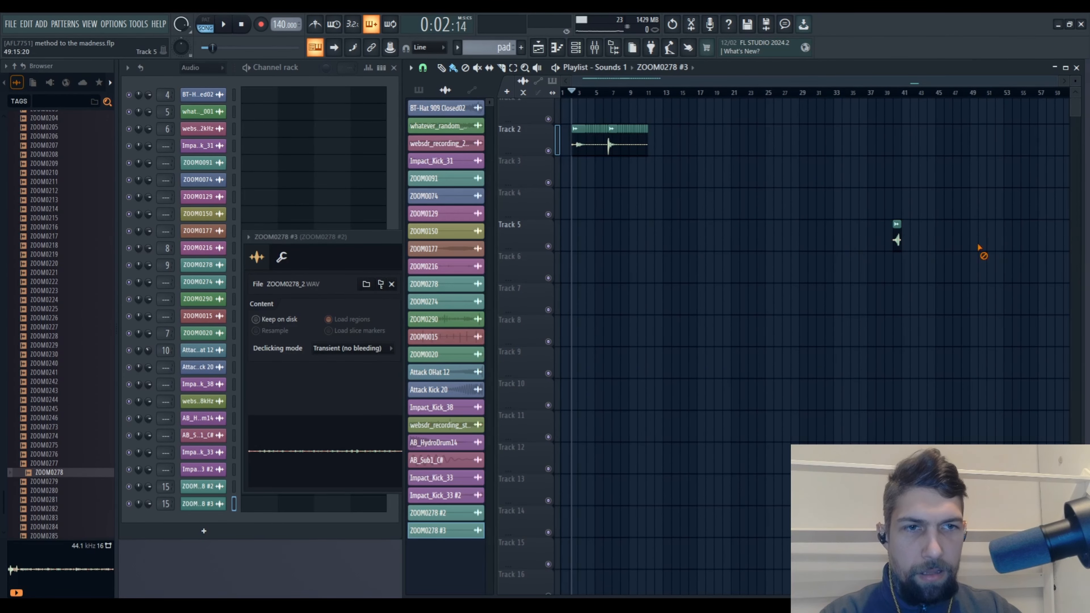
right_click(895, 241, "alt")
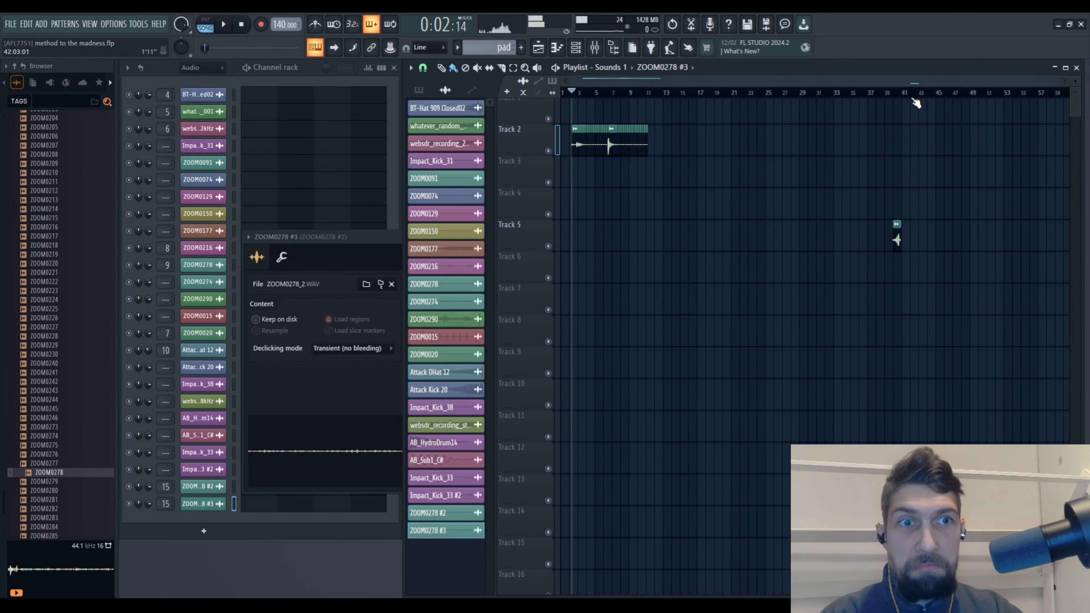
Move the ZOOM0278 #3 slice from Track 5 to Track 3, starting at bar 4 beneath the repeated slices
scroll(914, 99, "up", 3)
scroll(913, 98, "down", 1)
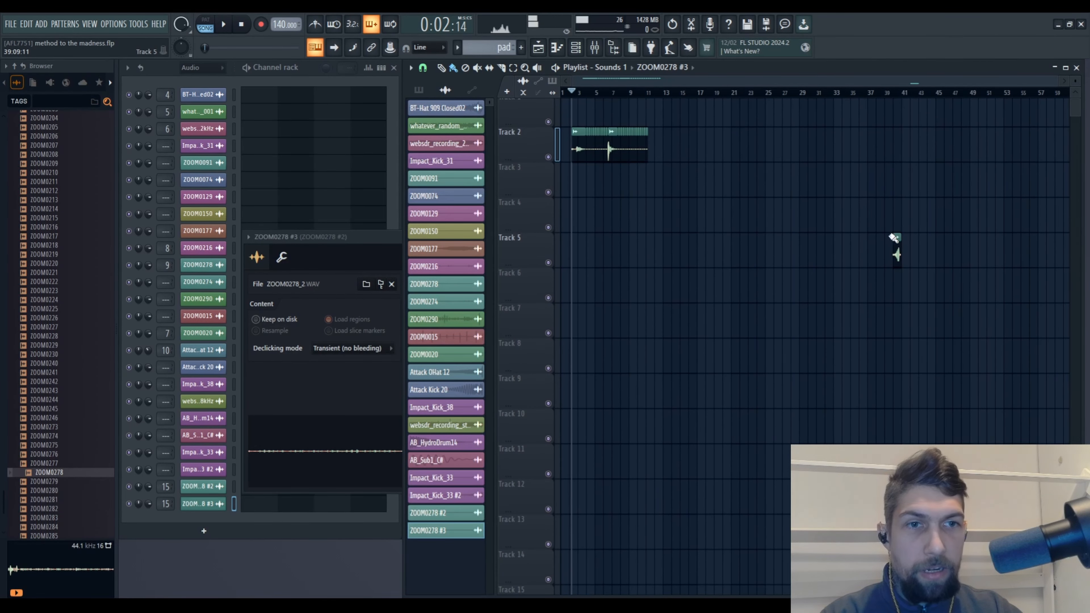
left_click_drag(897, 255, 589, 178)
scroll(579, 96, "up", 3)
scroll(578, 95, "up", 3)
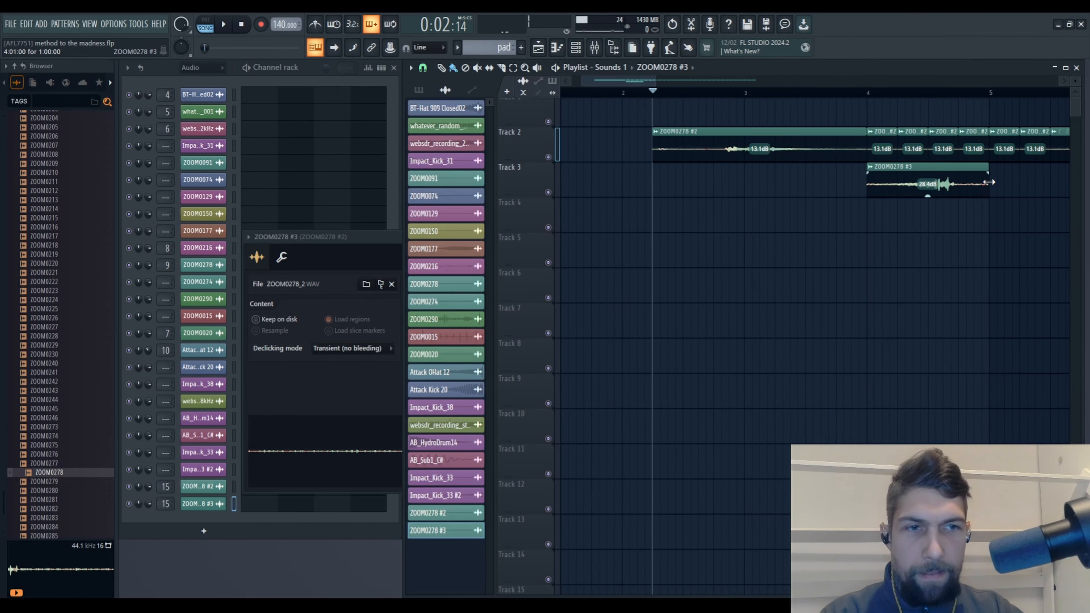
Trim both ends of the ZOOM0278 #3 slice to a length of 0:07:21 and fade it in across its full length
left_click_drag(989, 182, 959, 197)
key("ctrl+z")
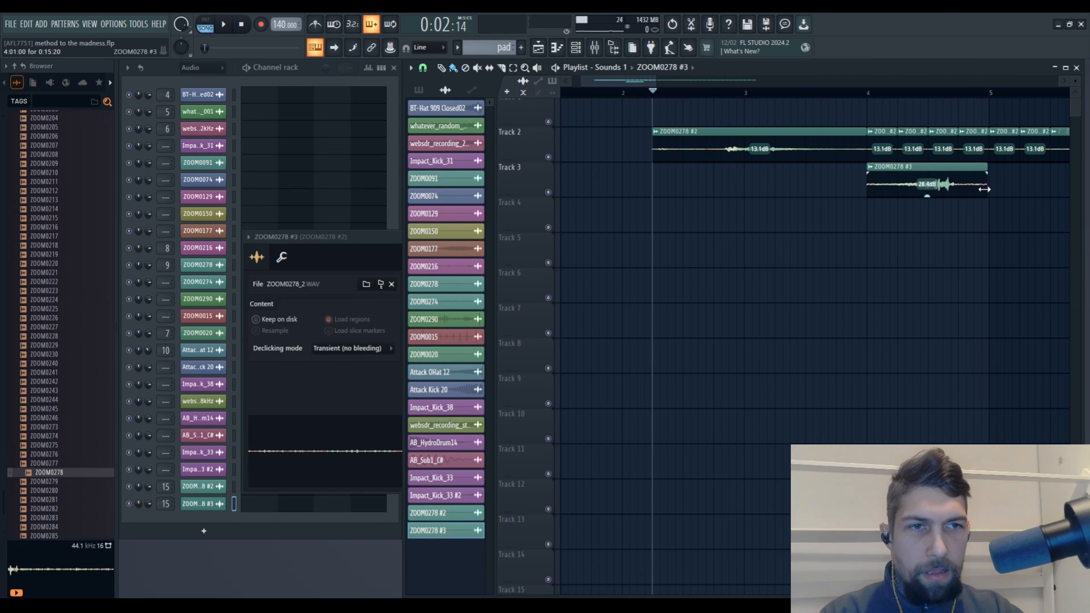
left_click_drag(984, 189, 947, 203)
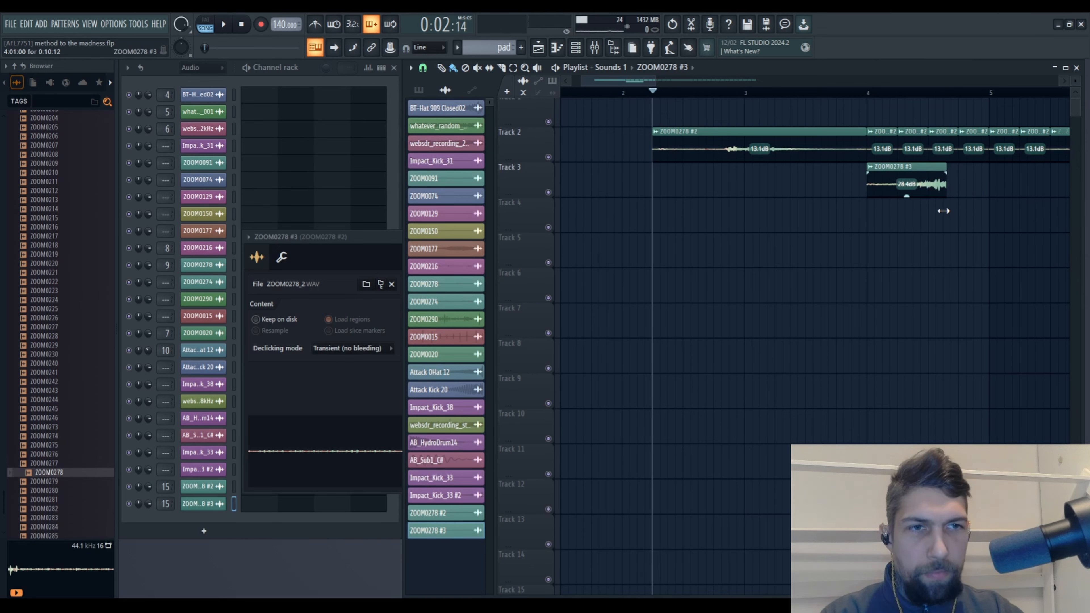
left_click_drag(868, 191, 887, 192)
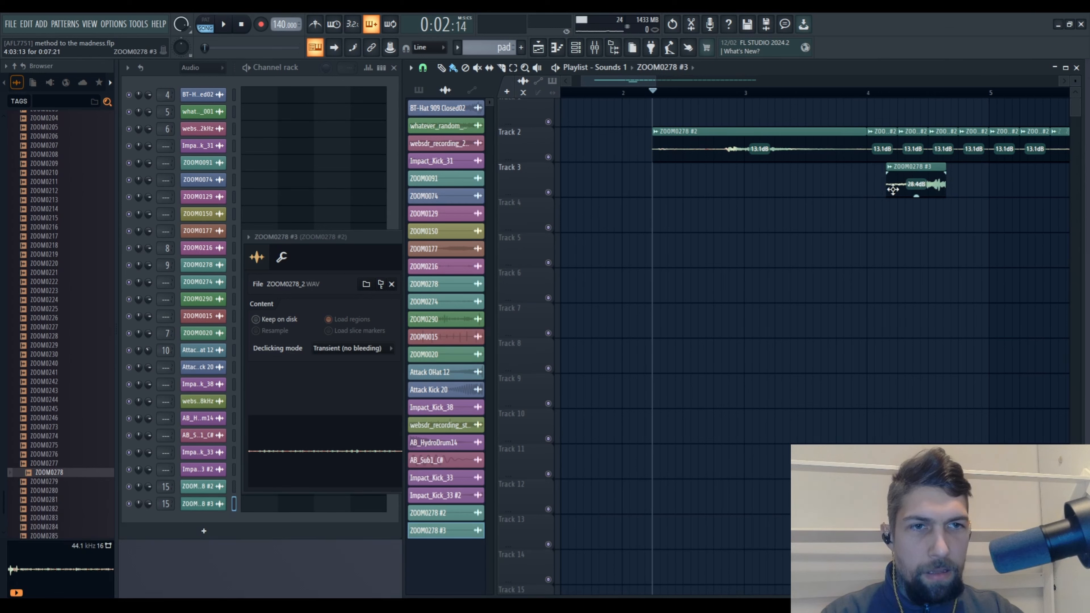
left_click_drag(893, 174, 953, 178)
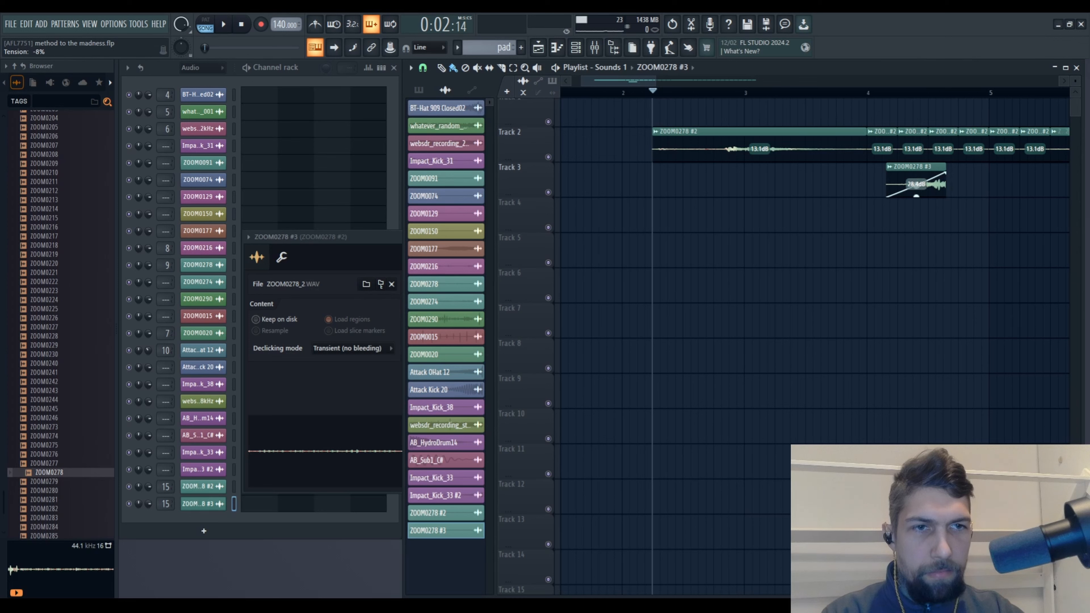
Move the faded slice on Track 3 to about 2:07 so it ends at the first Track 2 clip's transient, and play it back
left_click_drag(931, 168, 712, 168)
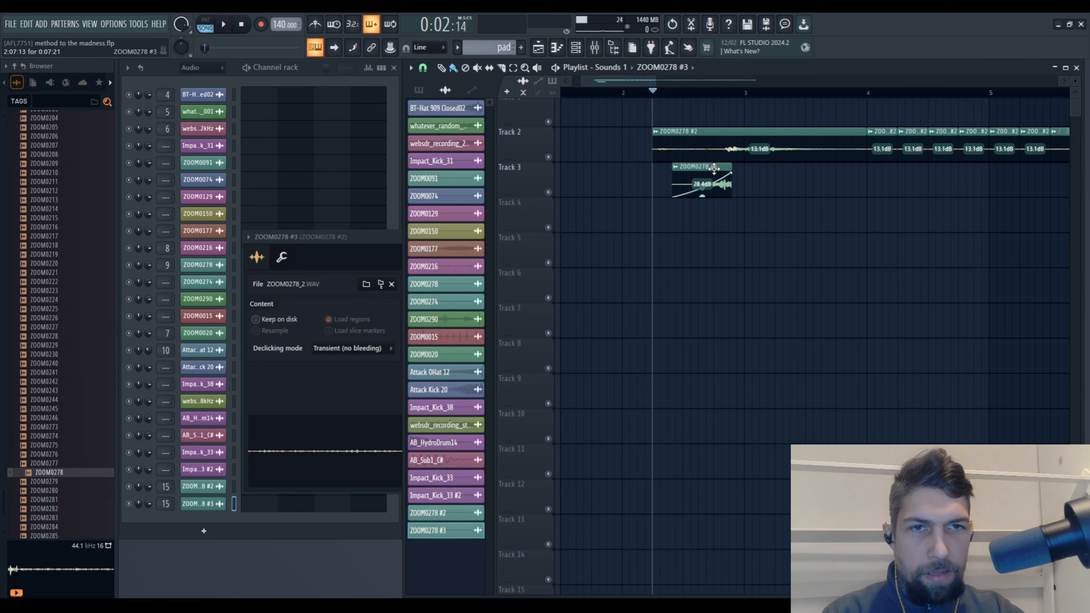
left_click_drag(715, 167, 712, 166)
scroll(746, 103, "up", 4)
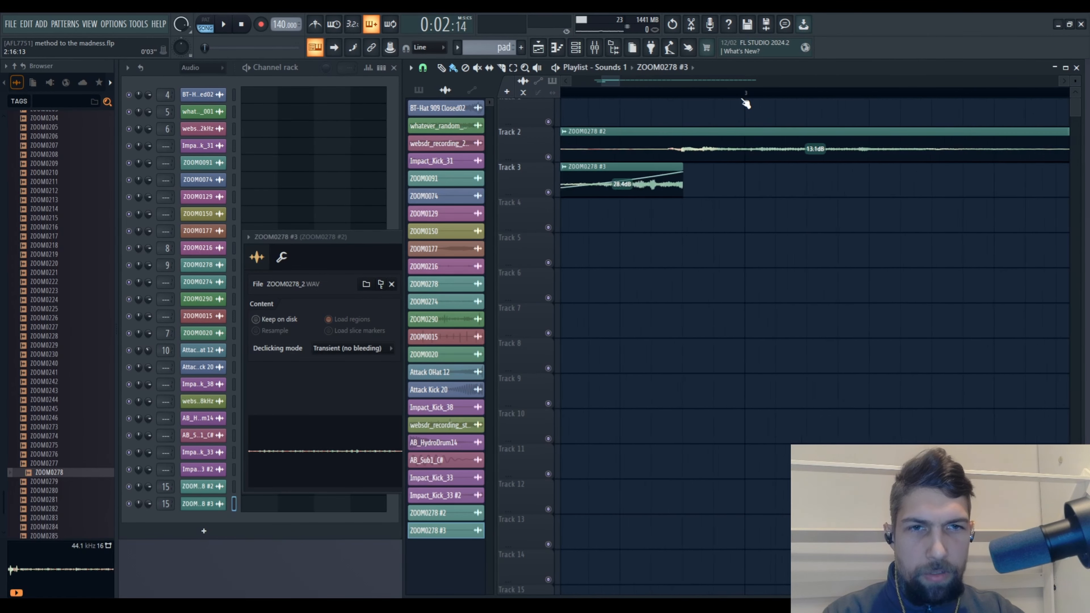
scroll(745, 102, "up", 4)
left_click_drag(673, 200, 835, 226)
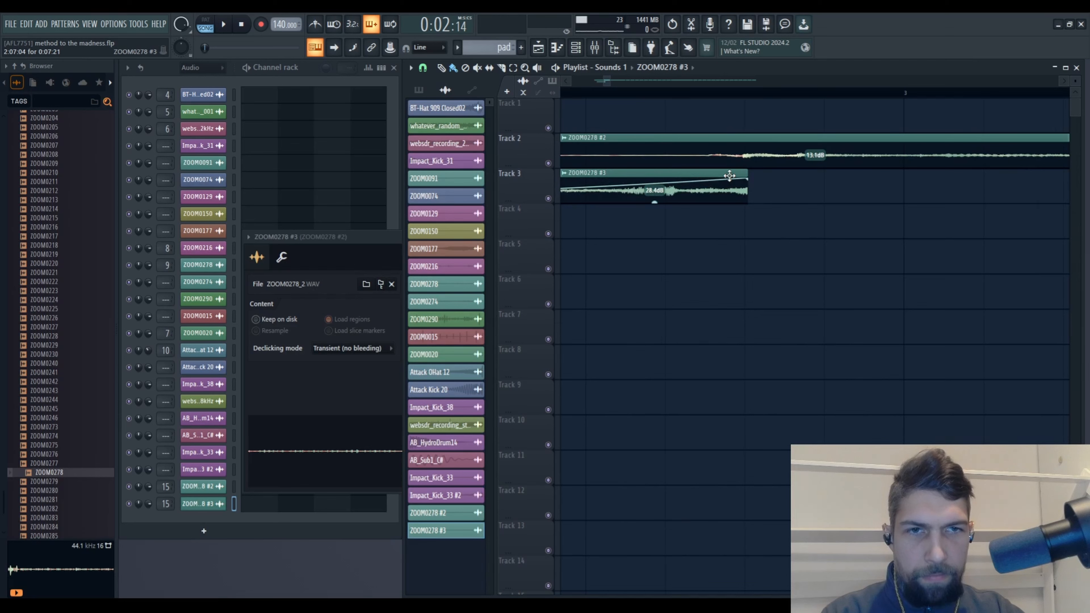
left_click_drag(729, 176, 725, 175)
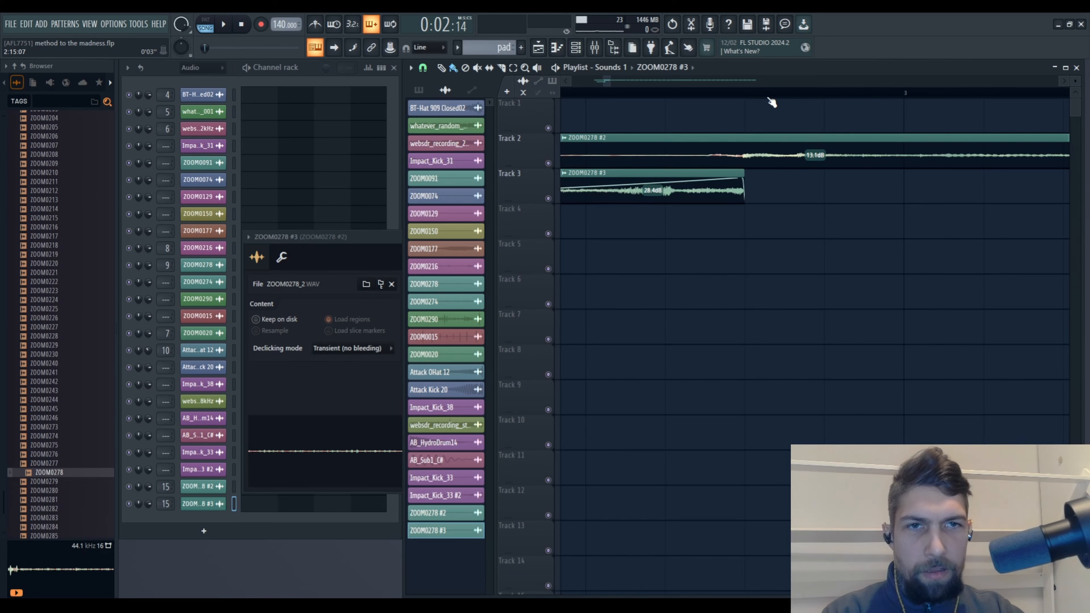
scroll(771, 98, "down", 3)
scroll(771, 98, "down", 1)
key("space")
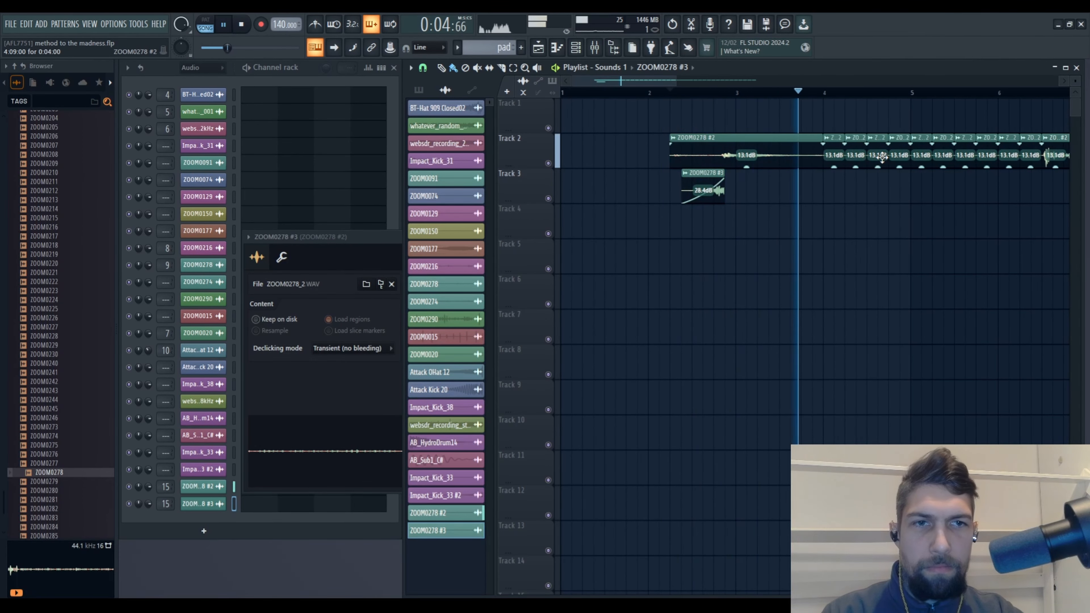
Try a copy of the faded slice on Track 3 leading into the Track 2 transient after bar 6, and delete it
left_click_drag(960, 232, 708, 197)
left_click(725, 198)
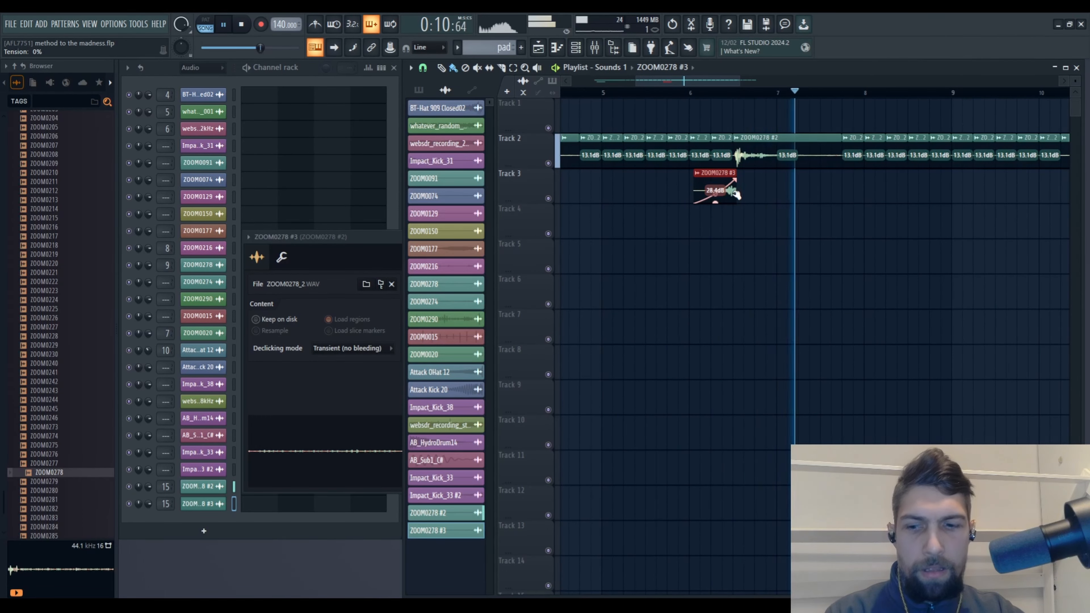
key("space")
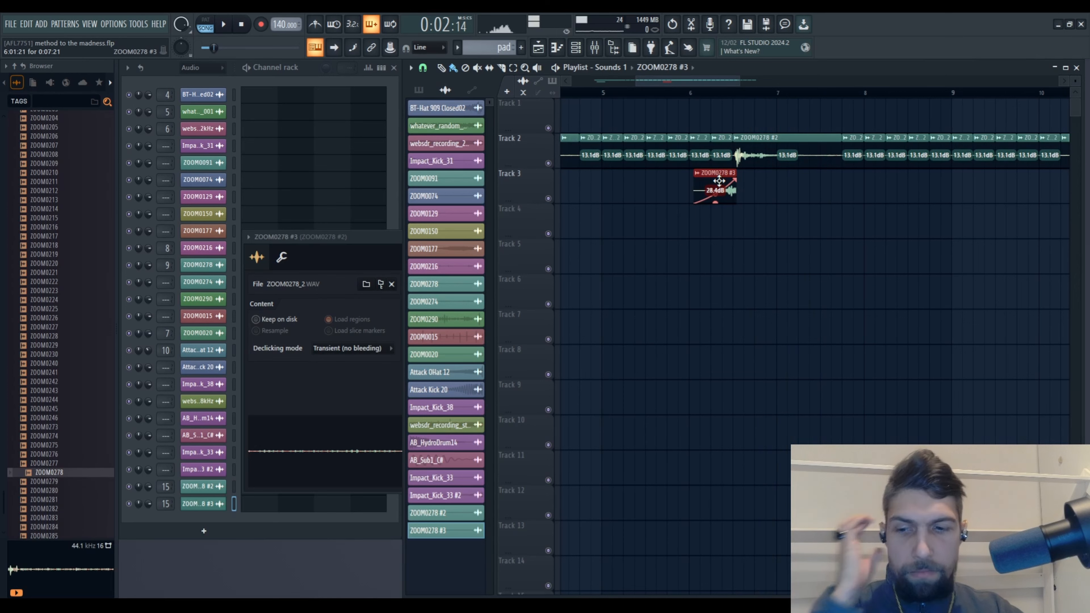
right_click(719, 181)
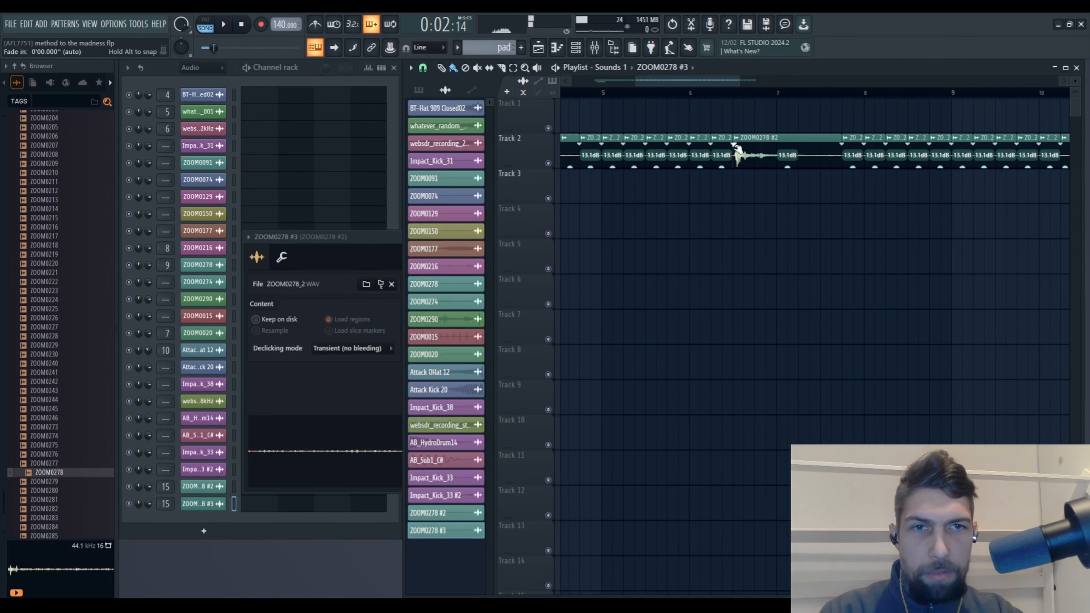
Preview the ZOOM0288 recording from the sample browser
scroll(749, 99, "down", 5)
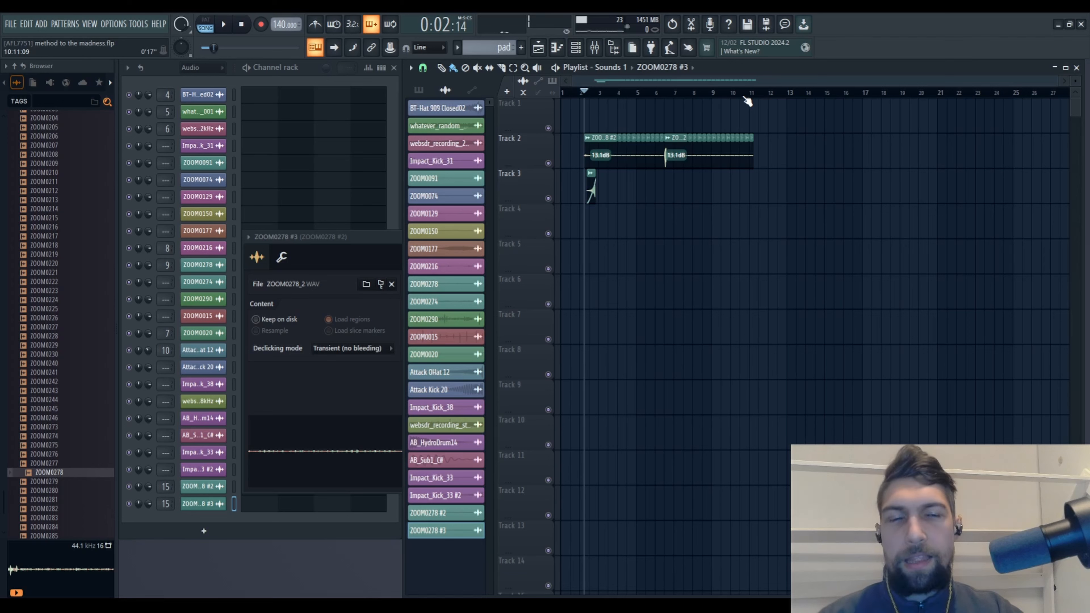
scroll(86, 348, "down", 3)
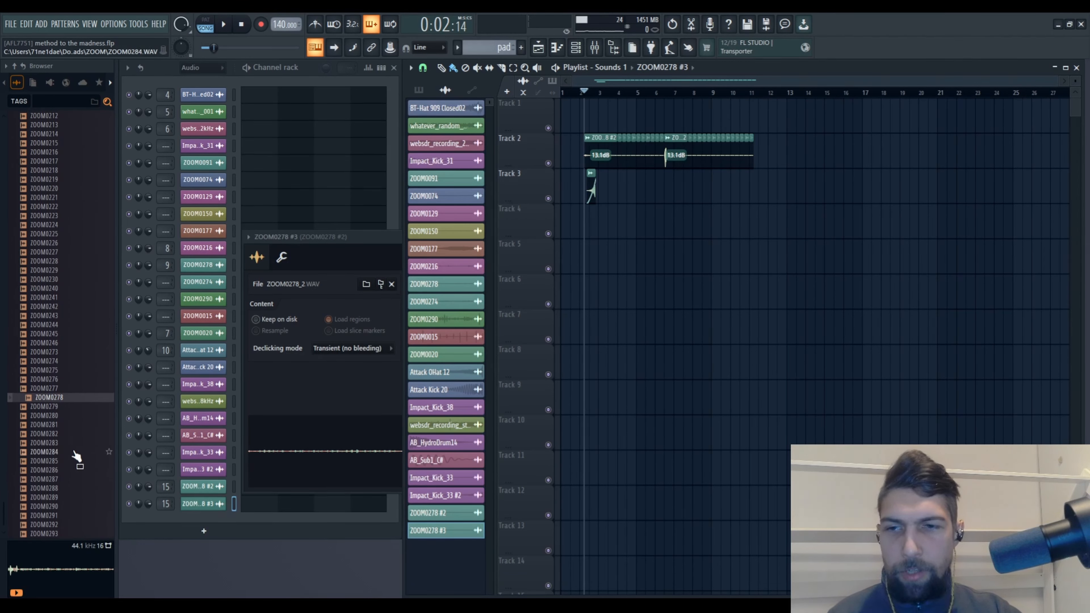
left_click(50, 488)
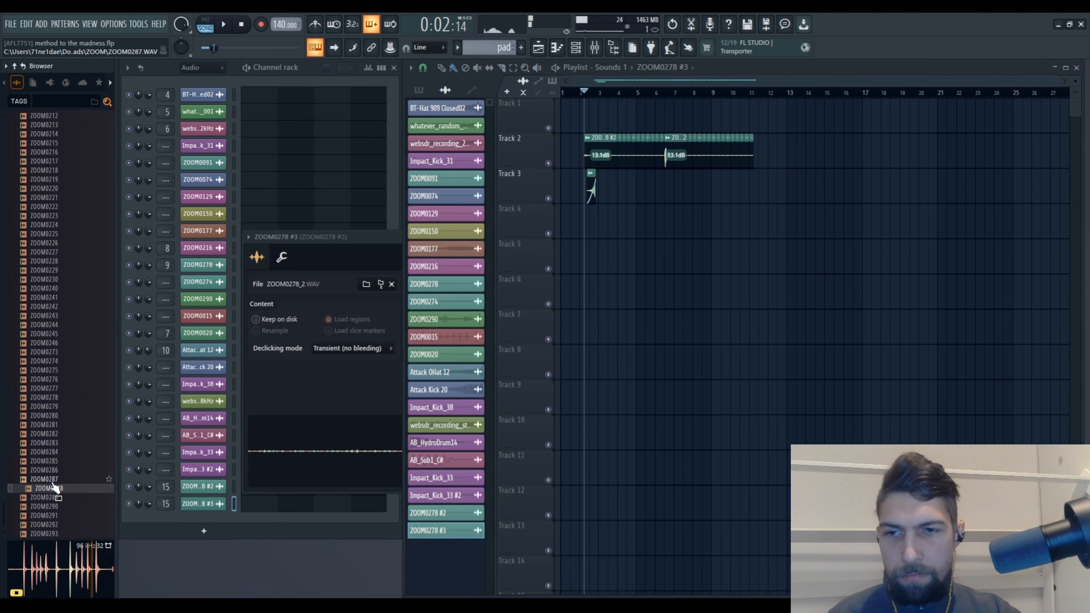
left_click(241, 26)
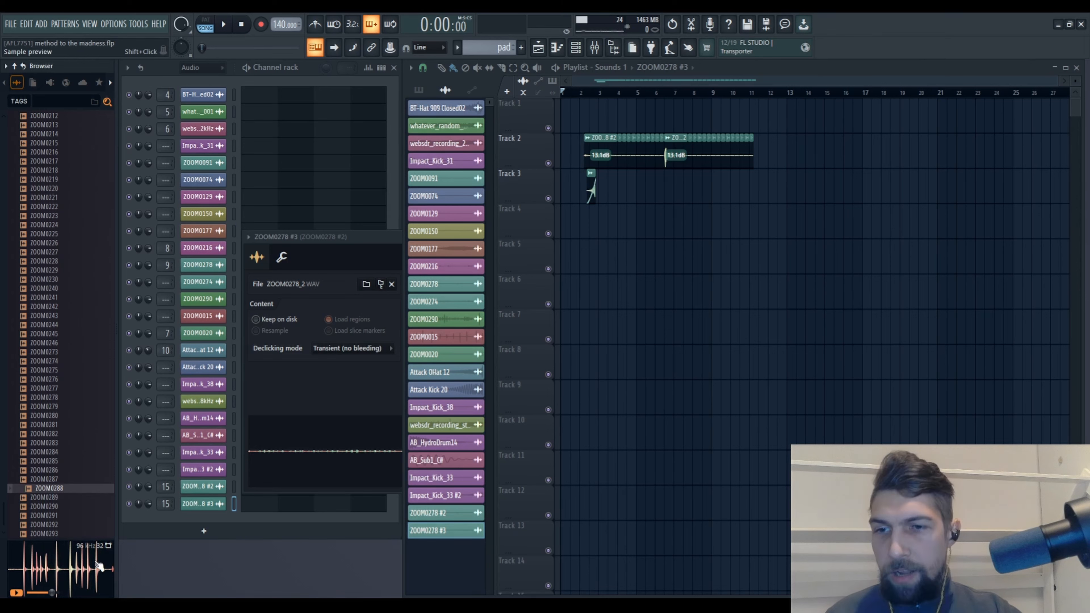
left_click(67, 563)
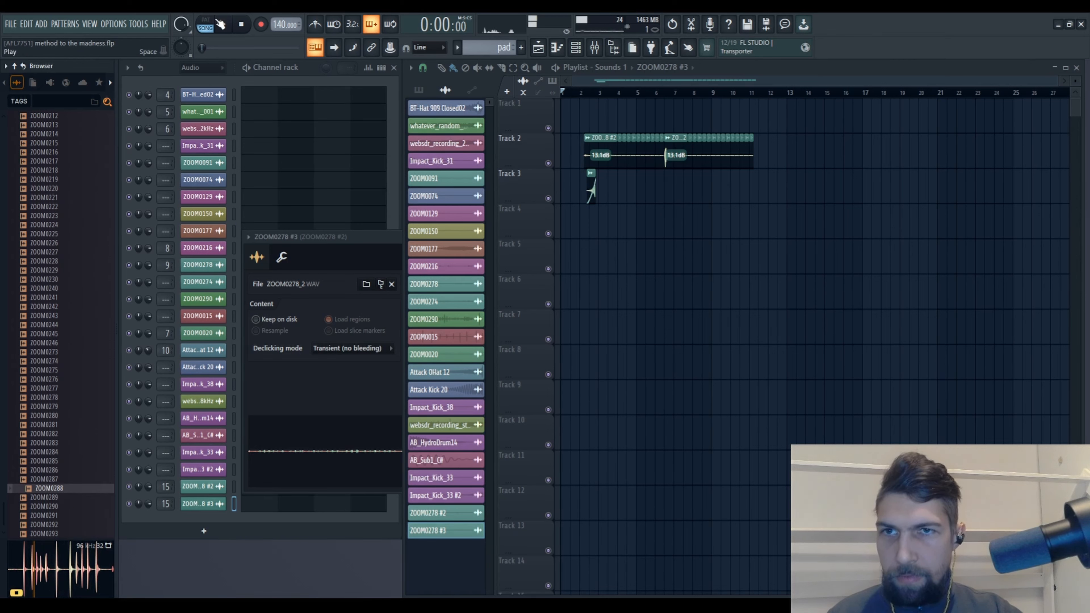
left_click(243, 28)
Add the ZOOM0288 recording to the playlist and place it on Track 4 starting at about bar 12
left_click_drag(64, 488, 688, 270)
scroll(726, 97, "up", 5)
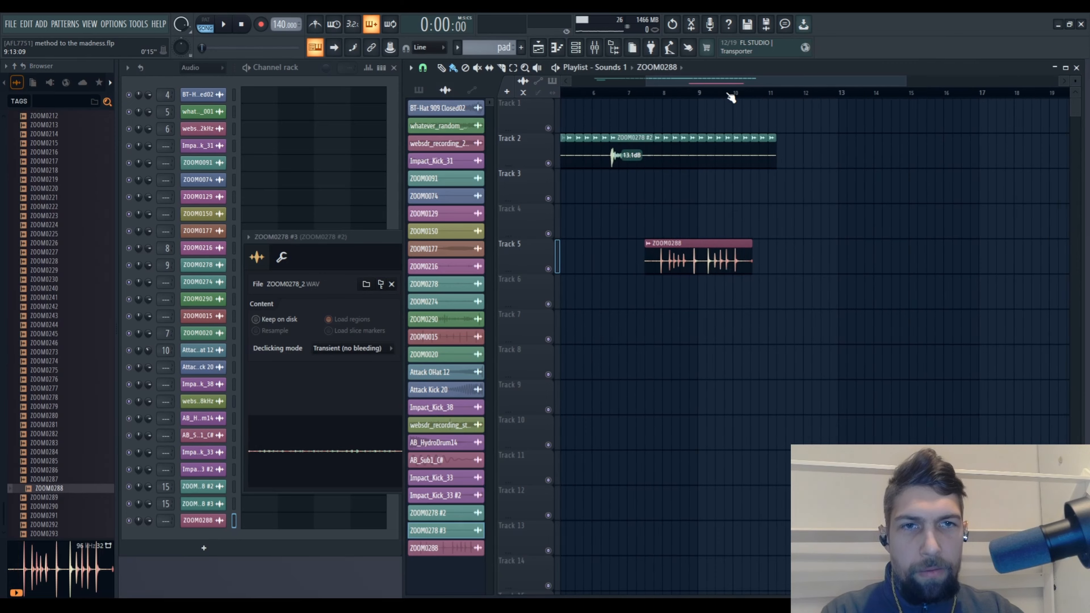
scroll(731, 98, "up", 1)
left_click_drag(865, 256, 997, 206)
scroll(911, 95, "down", 4)
left_click_drag(854, 222, 735, 254)
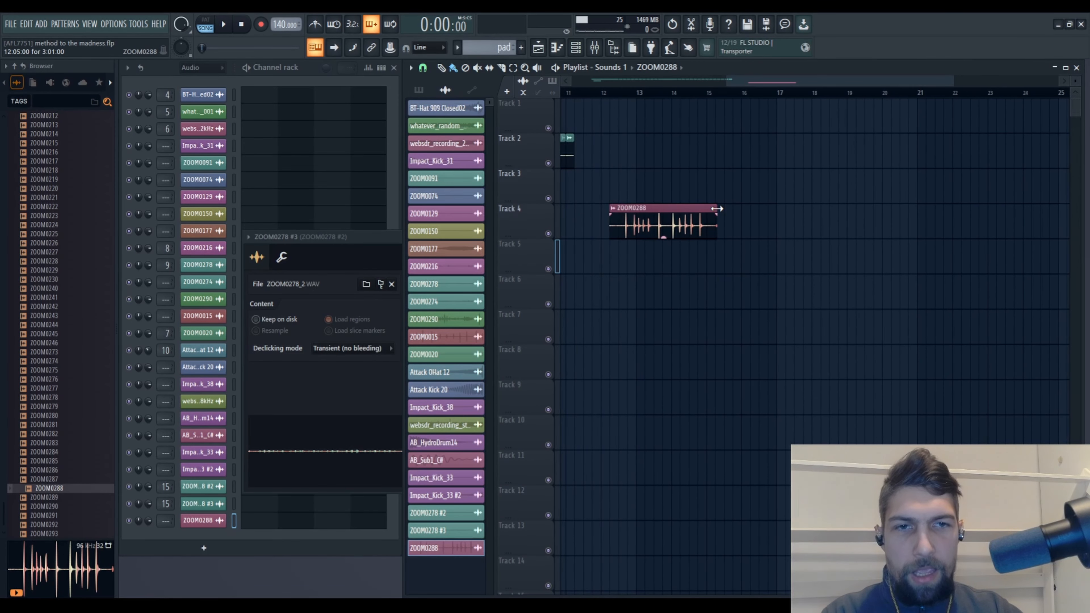
Stretch the ZOOM0288 clip on Track 4 to a length of 15:05:00 and audition it
left_click_drag(717, 208, 806, 212)
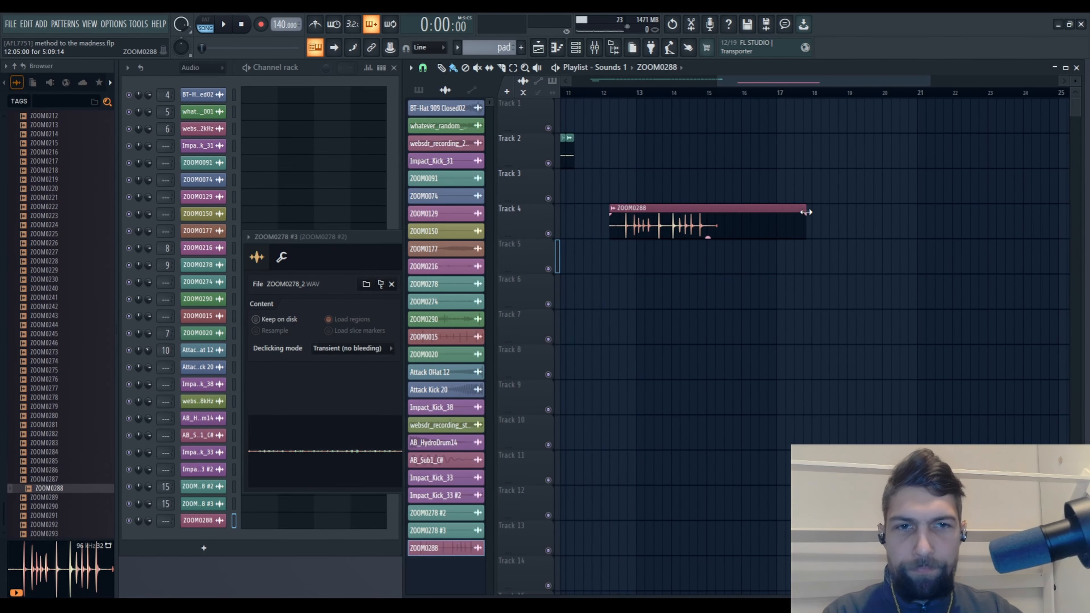
key("ctrl+z")
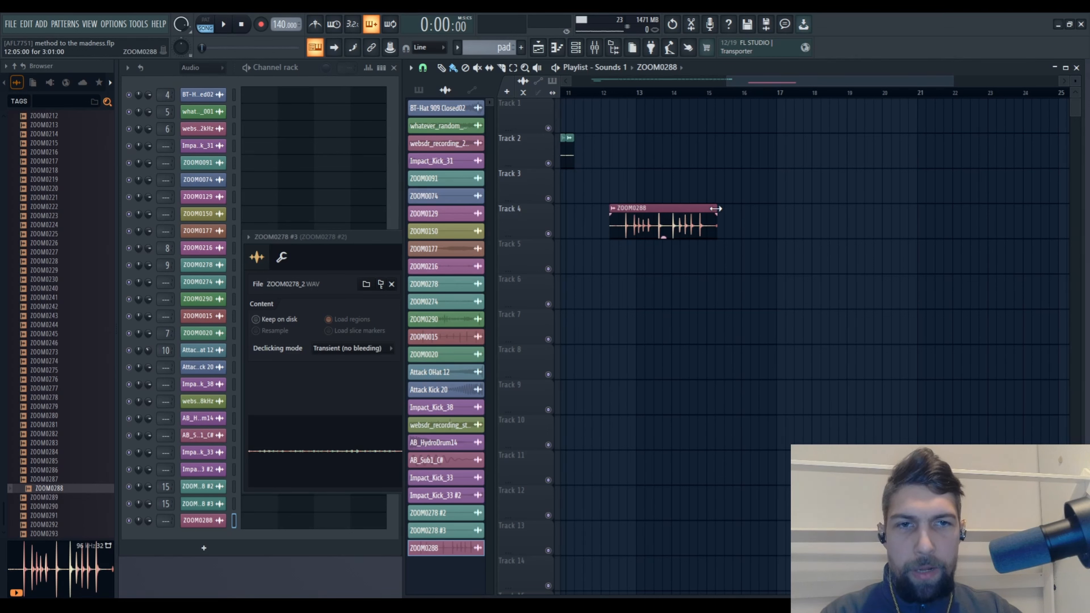
left_click_drag(717, 210, 1065, 215)
left_click_drag(765, 156, 823, 158)
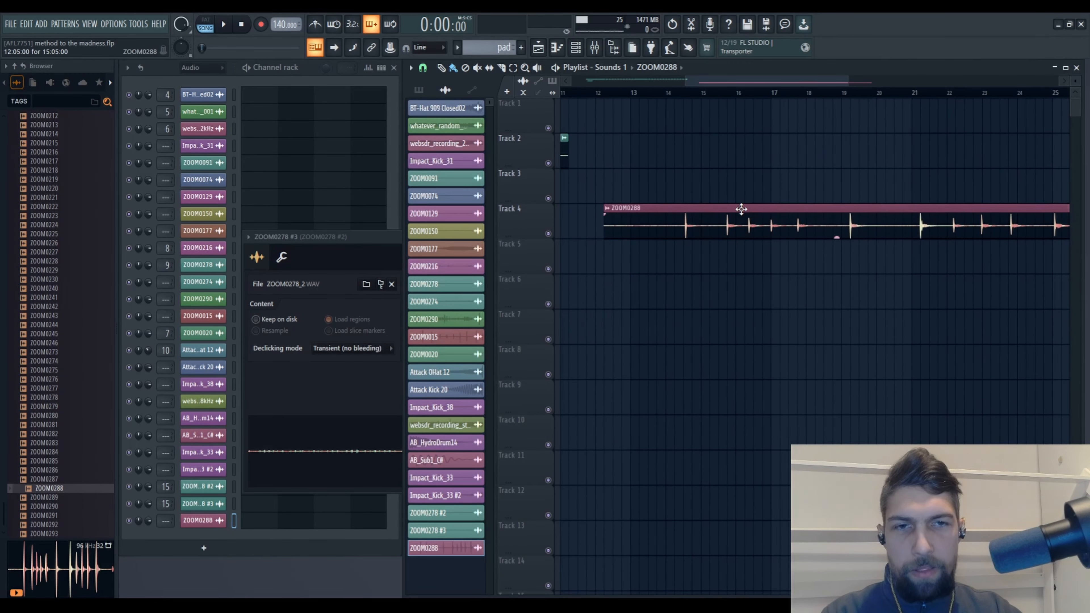
right_click(680, 227, "alt")
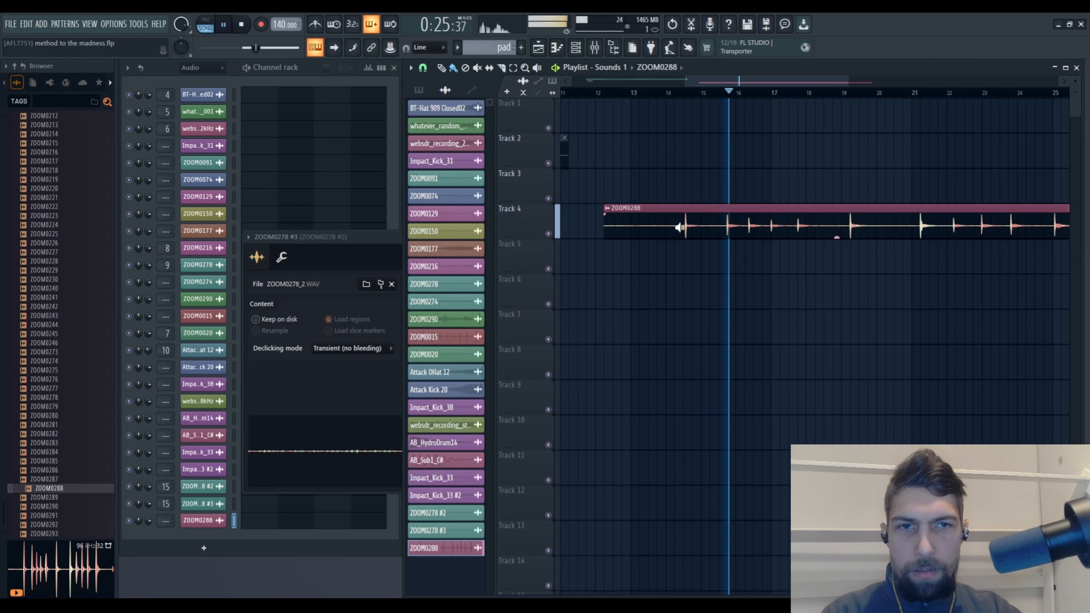
Stretch the ZOOM0288 clip further to a length of 52:05:00 and audition the slowed sound
left_click_drag(746, 173, 547, 144)
left_click_drag(893, 129, 785, 128)
scroll(742, 103, "down", 6)
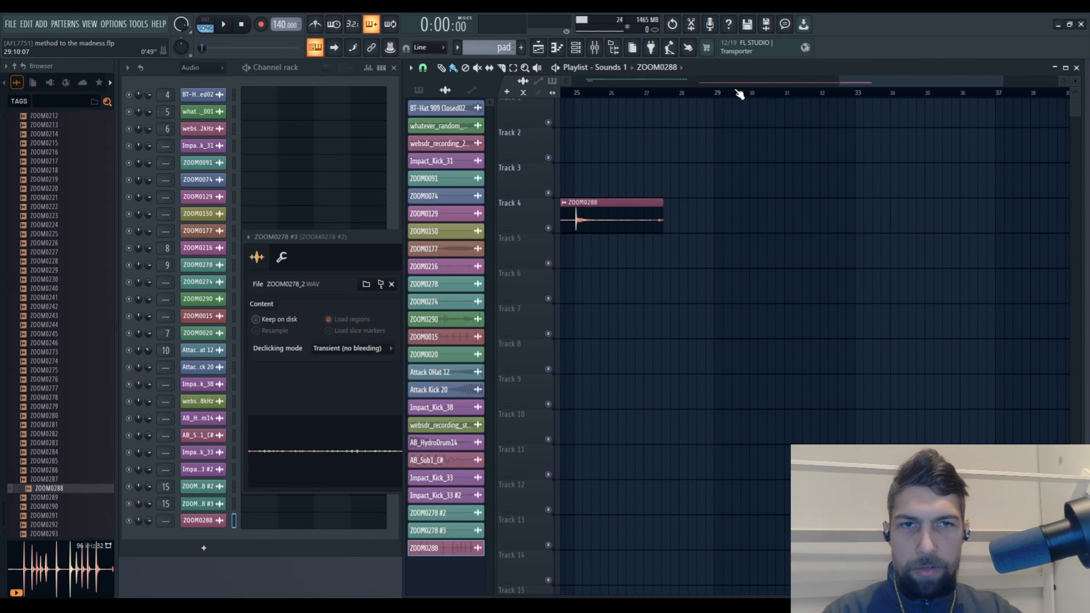
mouse_move(874, 202)
left_mouse_down()
mouse_move(815, 201)
mouse_move(1083, 200)
left_mouse_up()
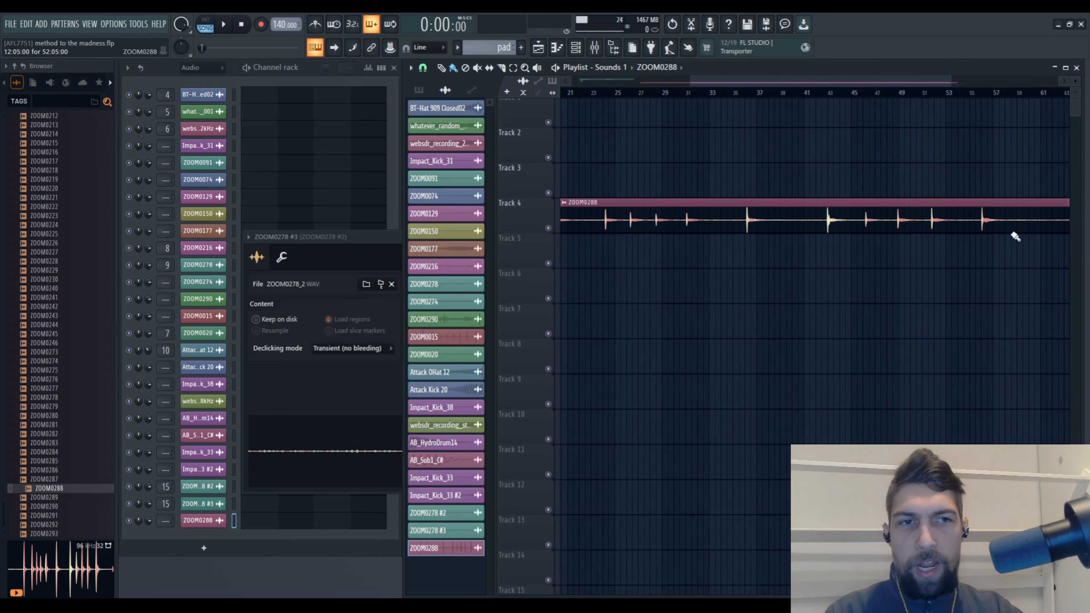
right_click(893, 223, "alt")
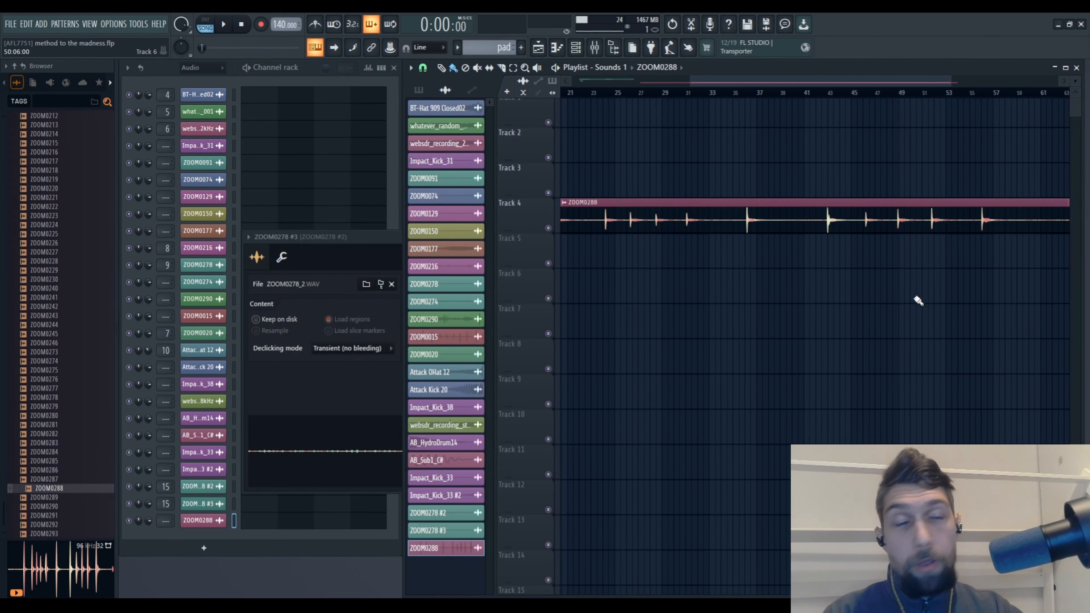
left_click_drag(796, 291, 1051, 316)
left_click_drag(960, 302, 669, 253)
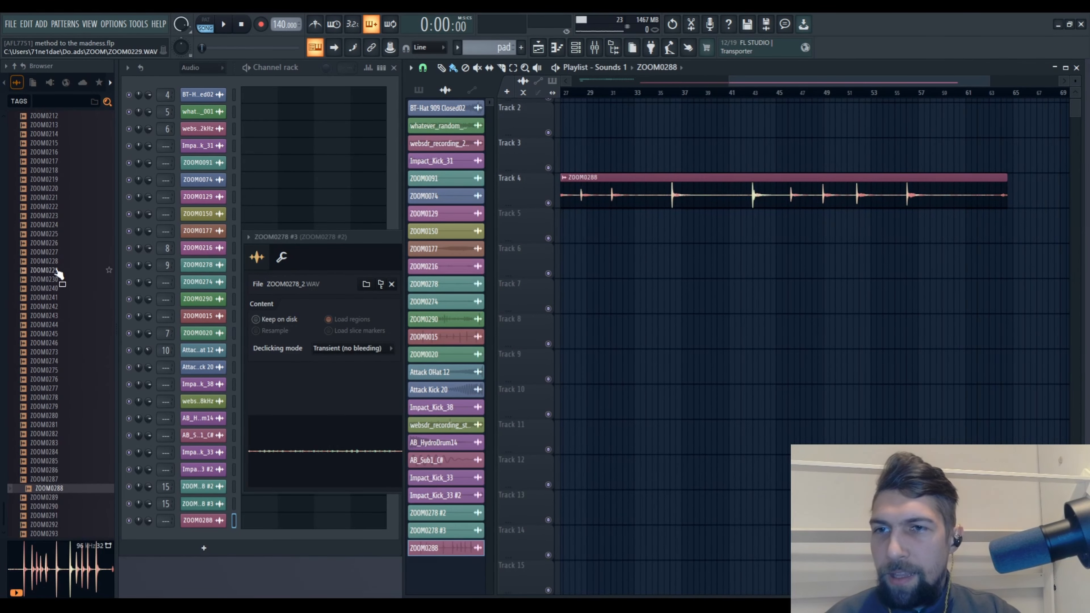
Browse upward through the sample folder and preview ZOOM recordings, including ZOOM0220, ZOOM0185, ZOOM0133, ZOOM0129, ZOOM0084 and ZOOM0052
left_click(50, 172)
left_click(57, 189)
scroll(64, 208, "up", 6)
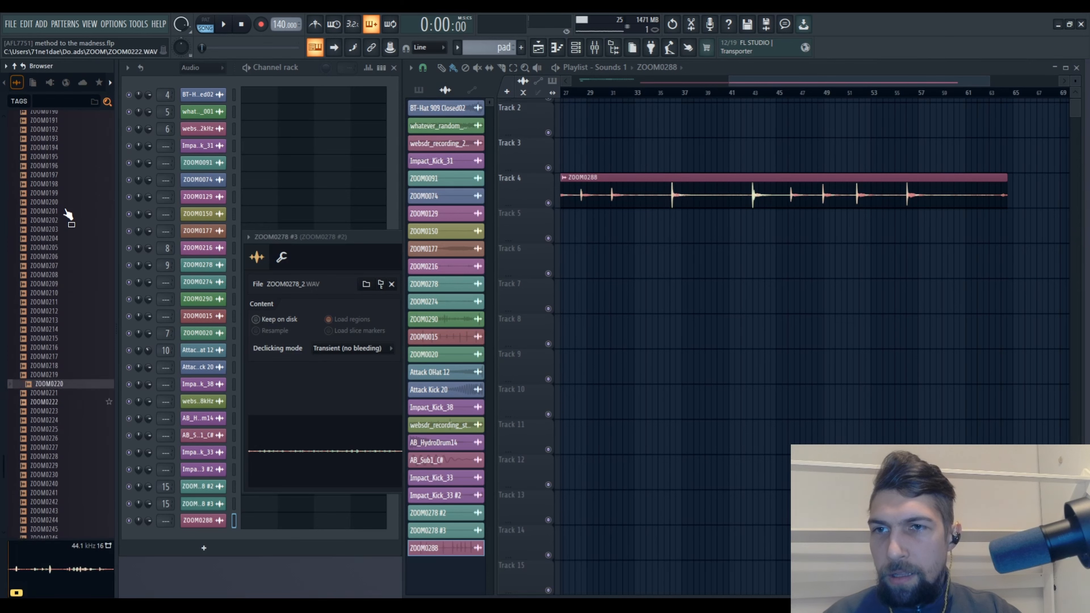
left_click(65, 208)
left_click(61, 177)
scroll(76, 203, "up", 9)
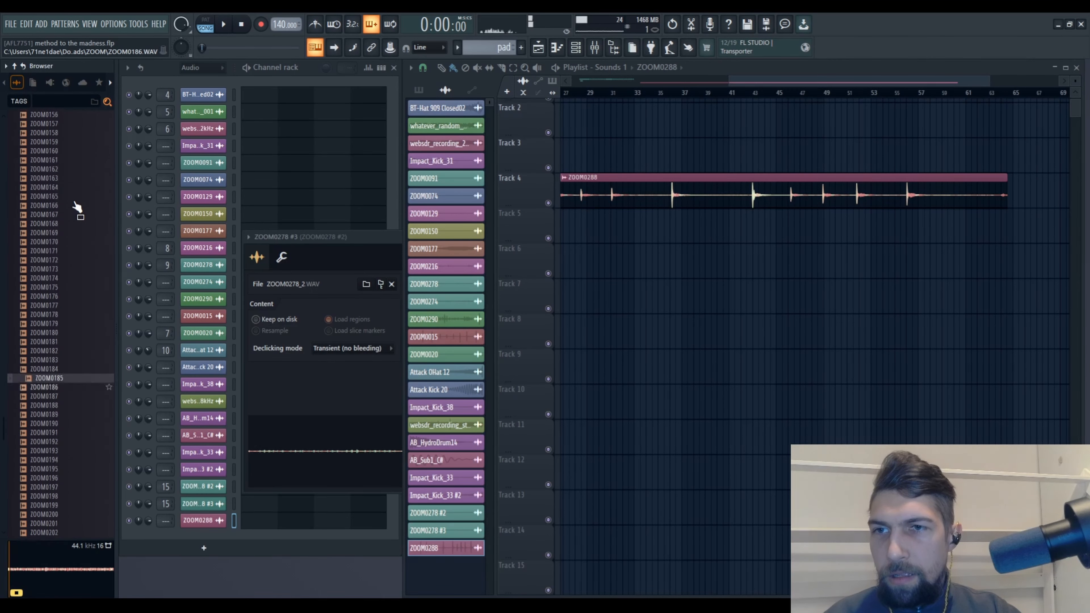
left_click(73, 195)
scroll(75, 224, "up", 9)
left_click(69, 197)
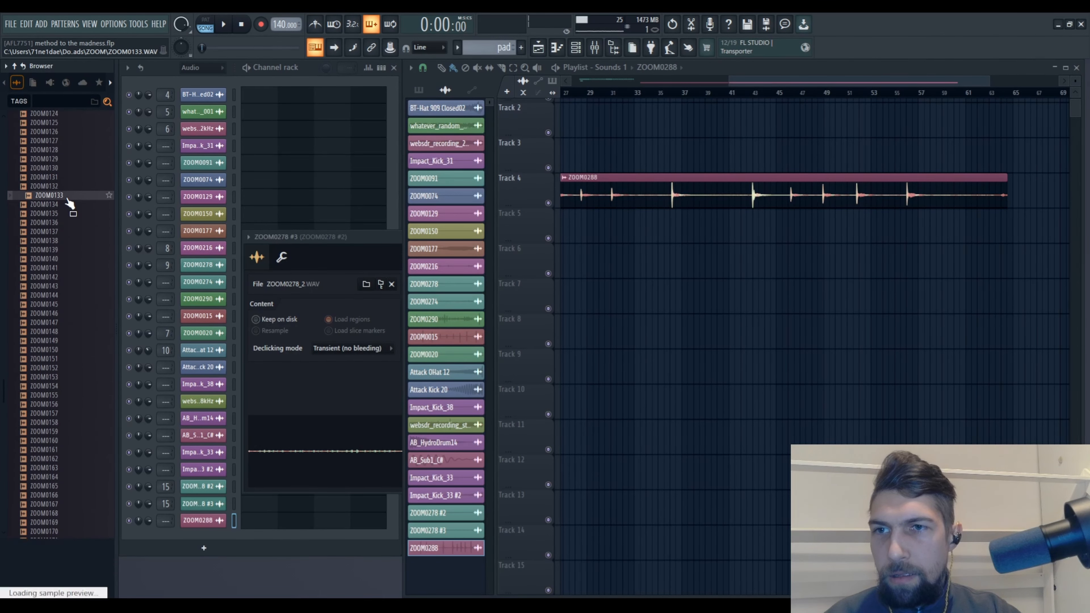
left_click(69, 165)
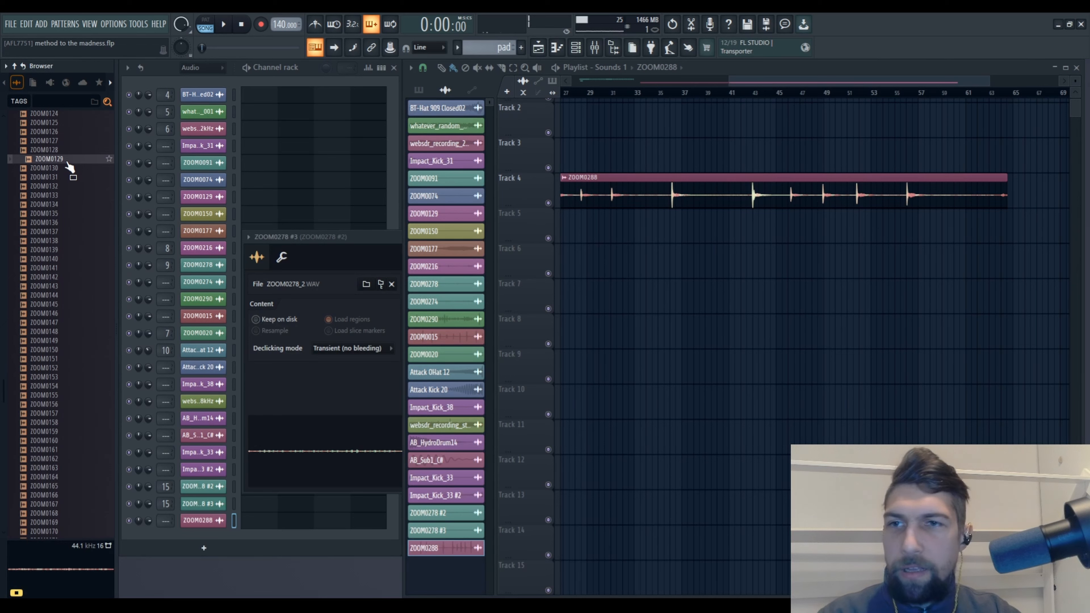
scroll(80, 273, "up", 16)
left_click(78, 180)
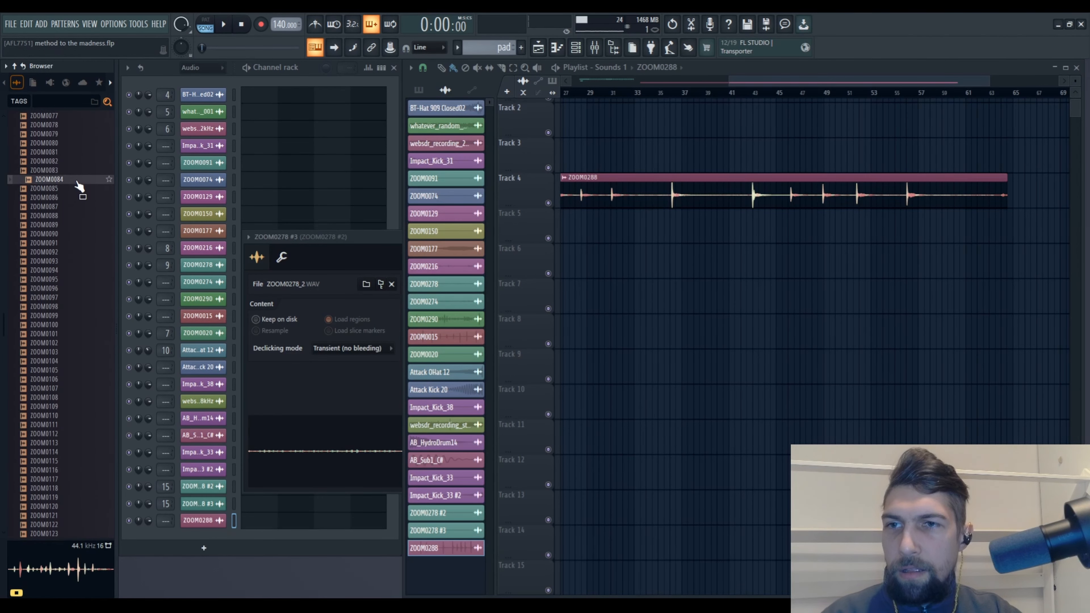
scroll(79, 257, "up", 11)
left_click(71, 197)
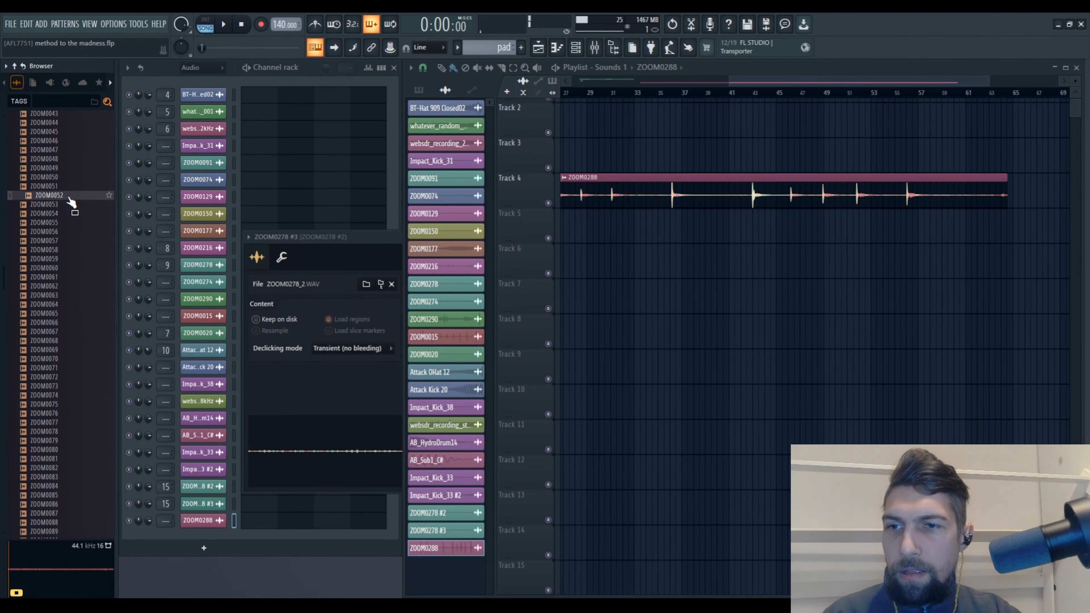
Add the ZOOM0048 recording to Track 5 starting at 70:09:00 and raise its clip gain to 20.8 dB
left_click(65, 159)
left_click_drag(64, 159, 542, 410)
left_click_drag(653, 319, 897, 234)
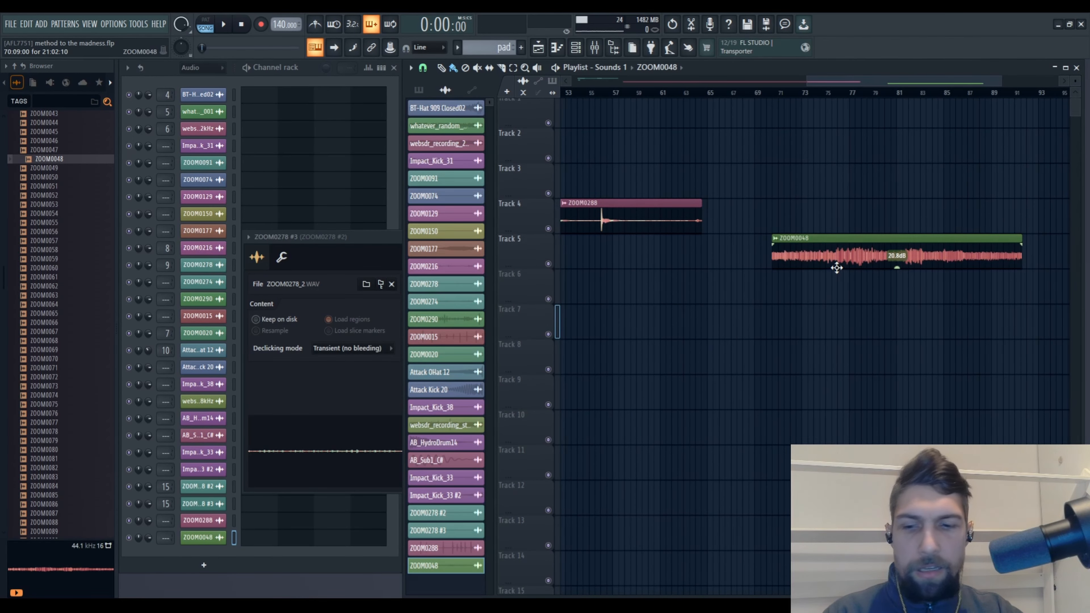
Audition the ZOOM0048 clip on Track 5, slice it at about bar 74 and delete the part after the cut
scroll(858, 94, "up", 5)
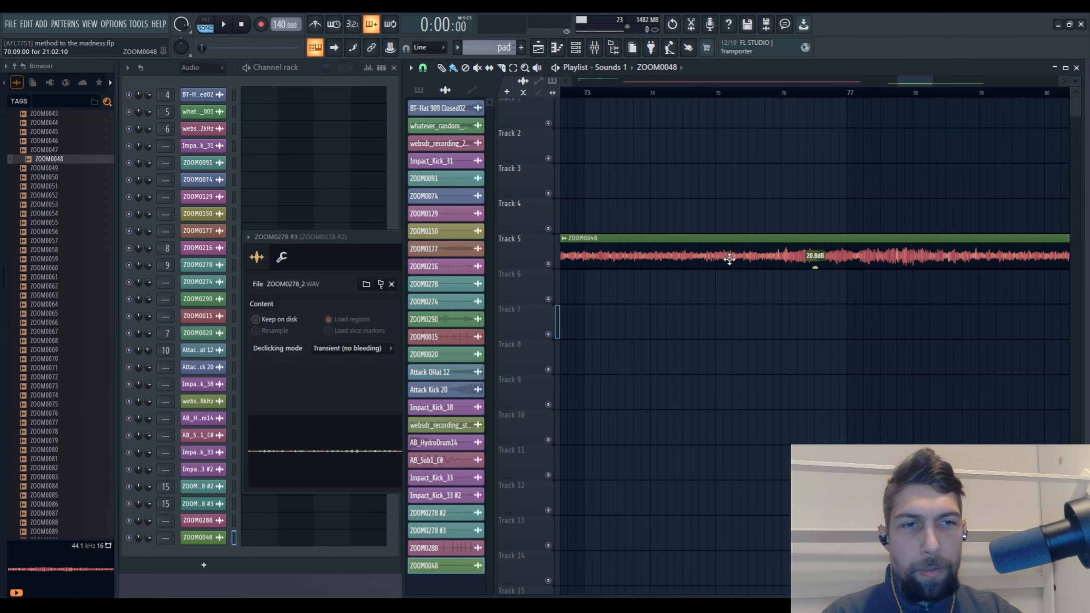
right_click(707, 258, "alt")
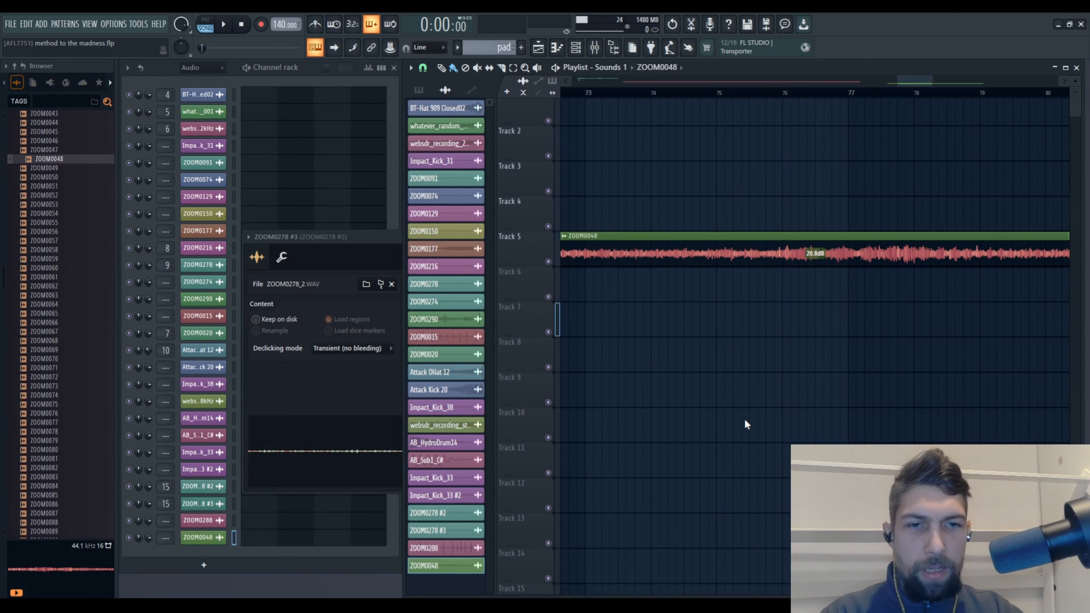
key("c")
left_click_drag(666, 257, 676, 315)
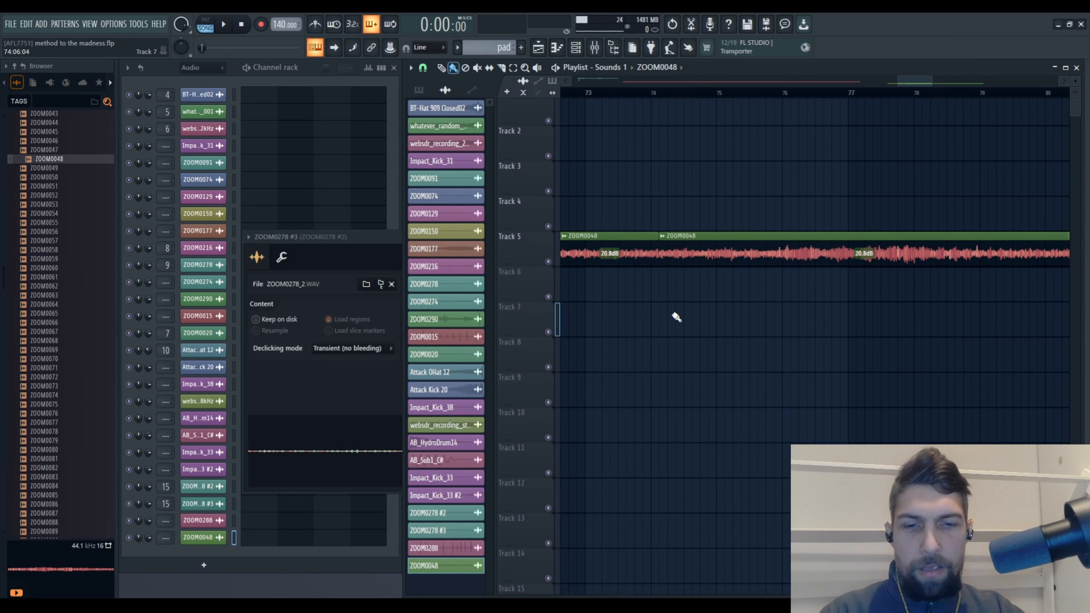
right_click(679, 259)
left_click_drag(669, 276, 829, 299)
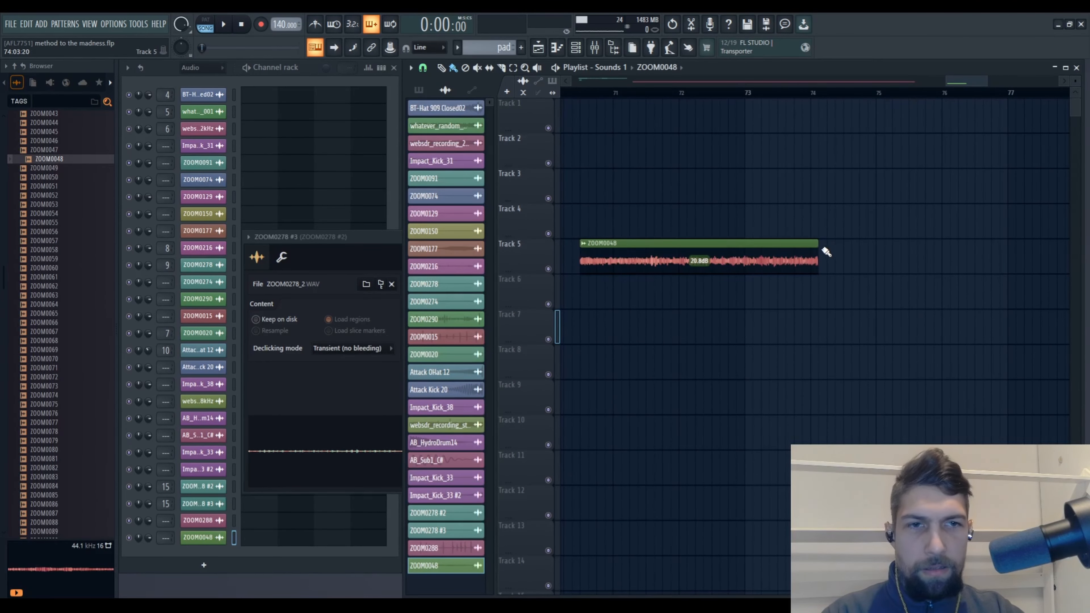
Stretch the sliced ZOOM0048 clip on Track 5 to a length of 13:00:00 and audition it
left_click_drag(826, 252, 1086, 234)
right_click(629, 259, "alt")
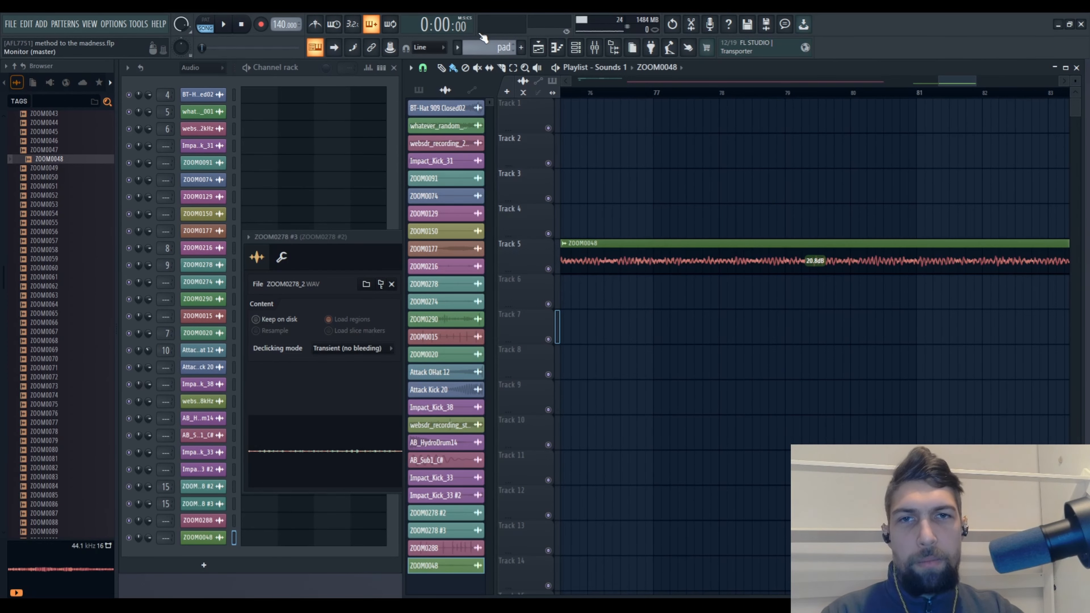
scroll(813, 98, "down", 8)
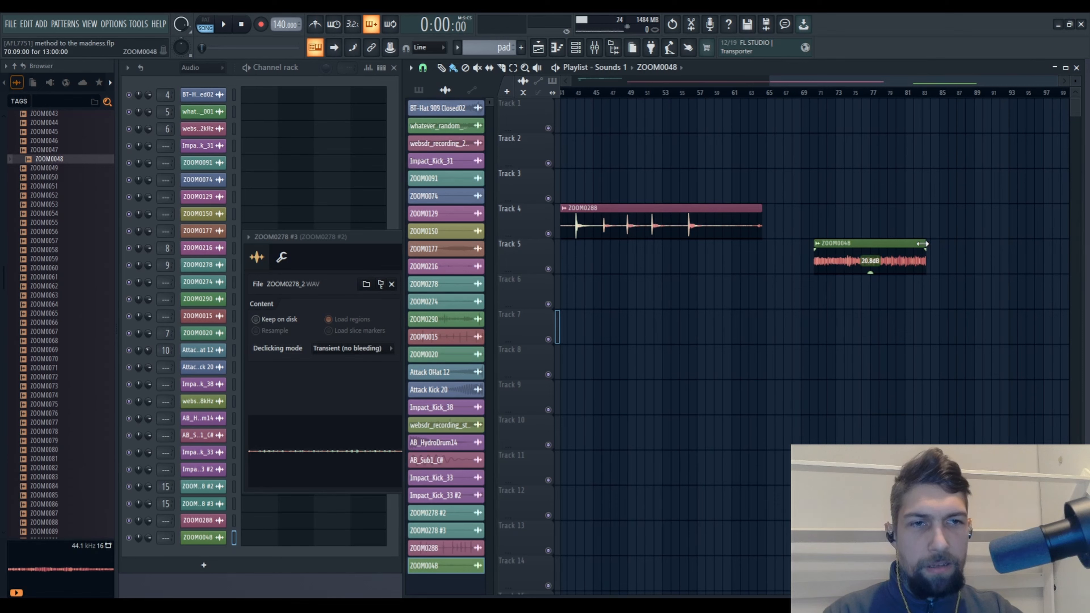
double_click(923, 244)
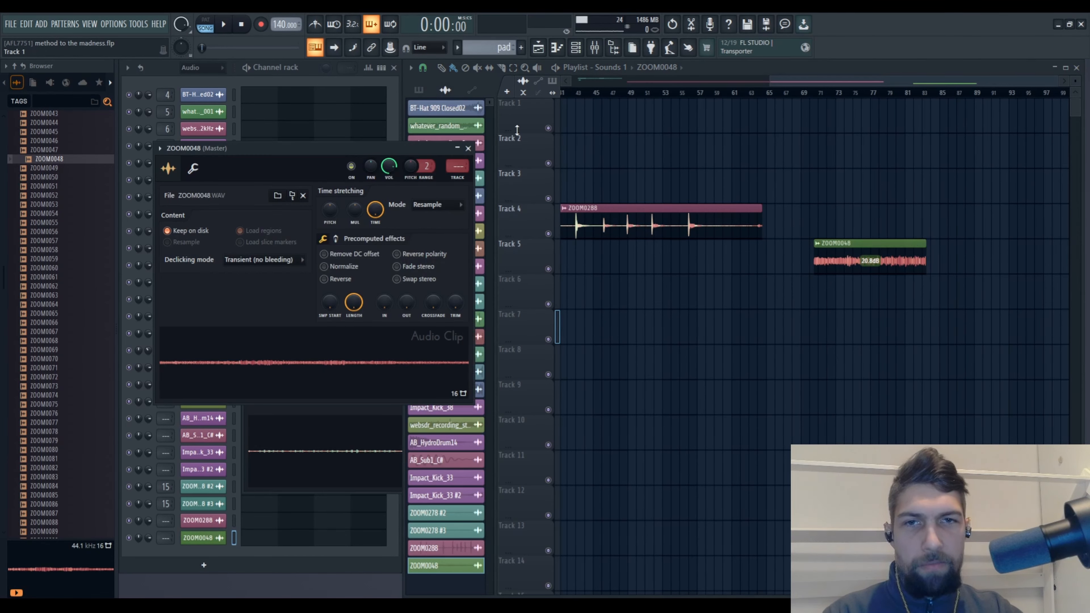
left_click(469, 149)
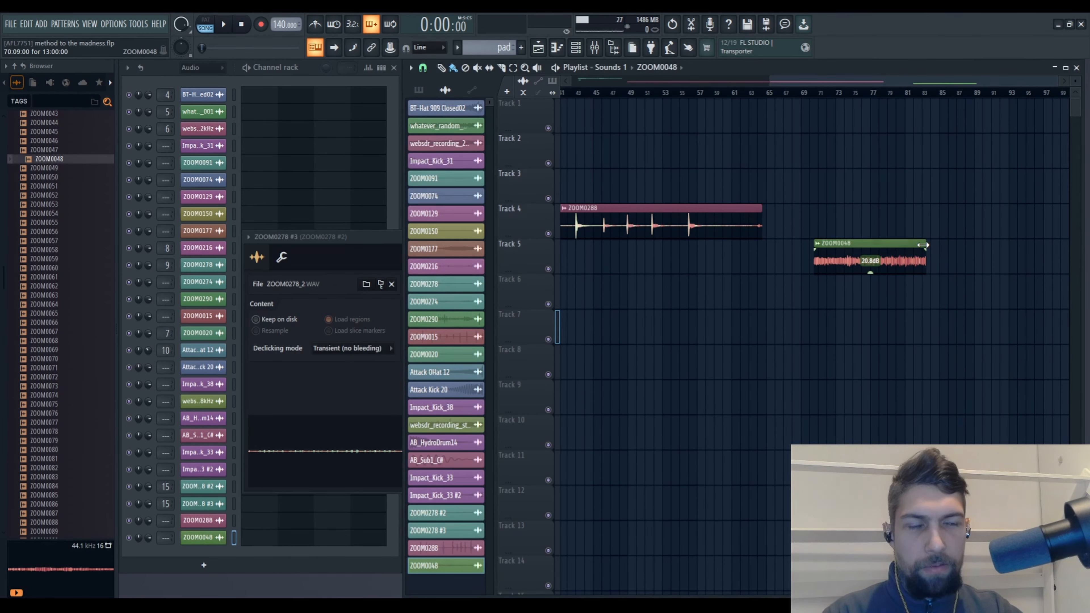
Stretch the ZOOM0048 clip on Track 5 to a length of 29:00:00 and audition the slowed sound
left_click_drag(922, 244, 1066, 246)
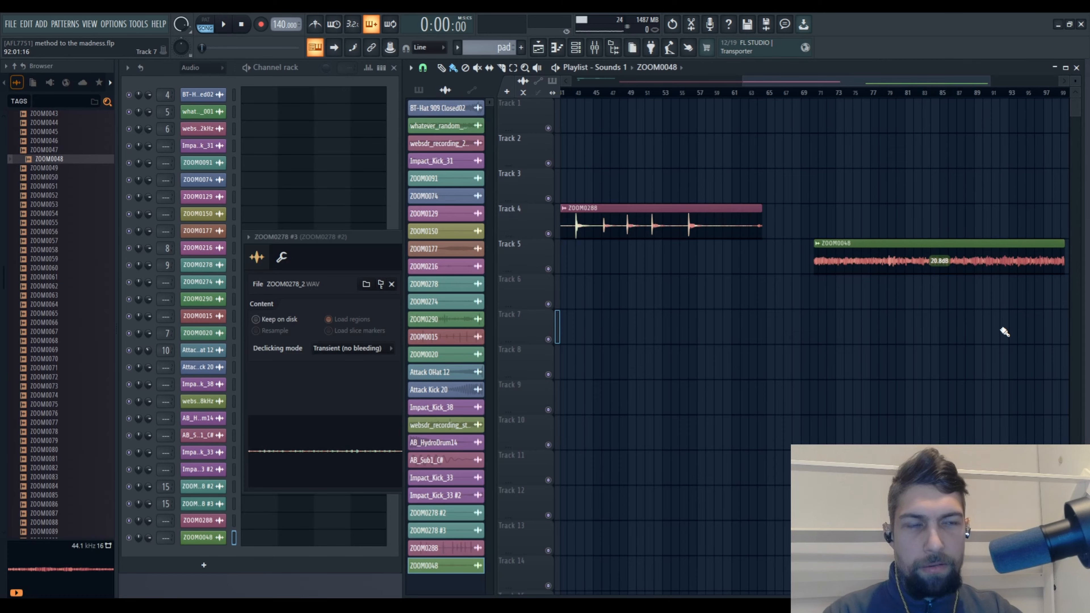
left_click_drag(1002, 330, 885, 314)
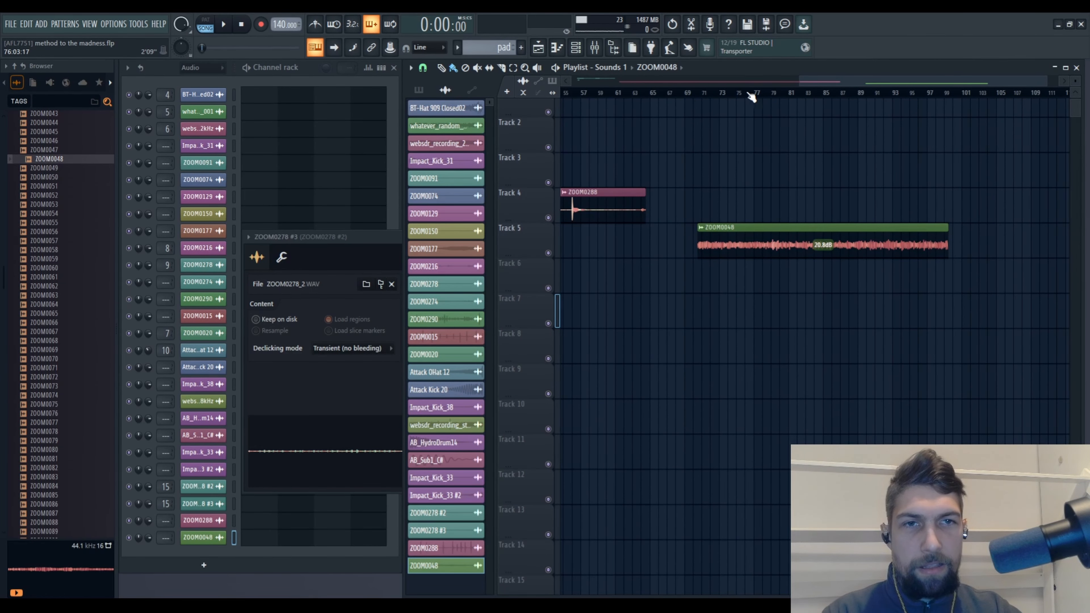
scroll(751, 97, "up", 5)
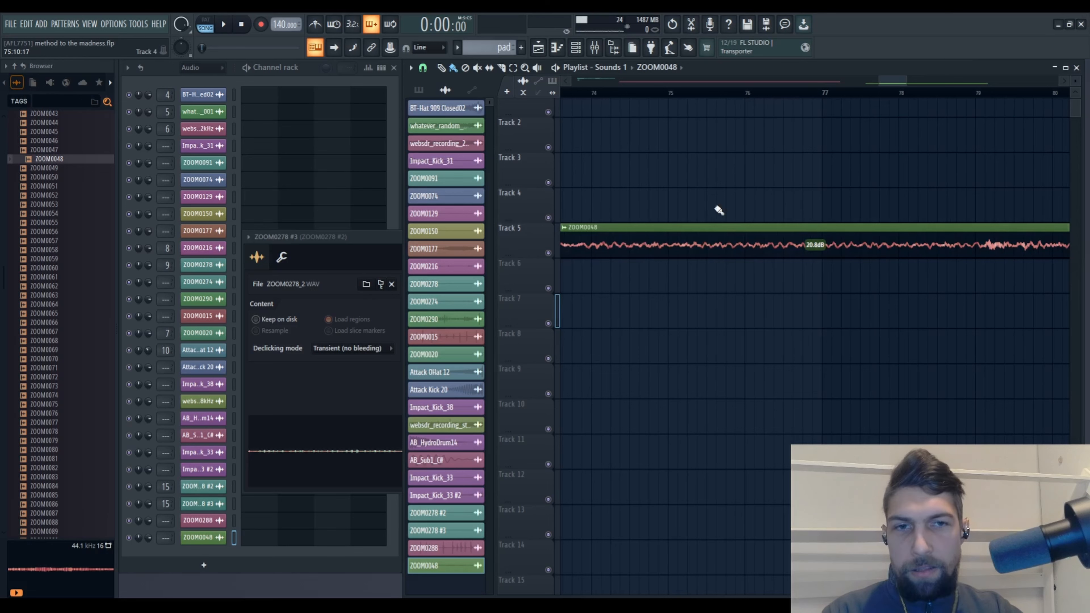
left_click(706, 240)
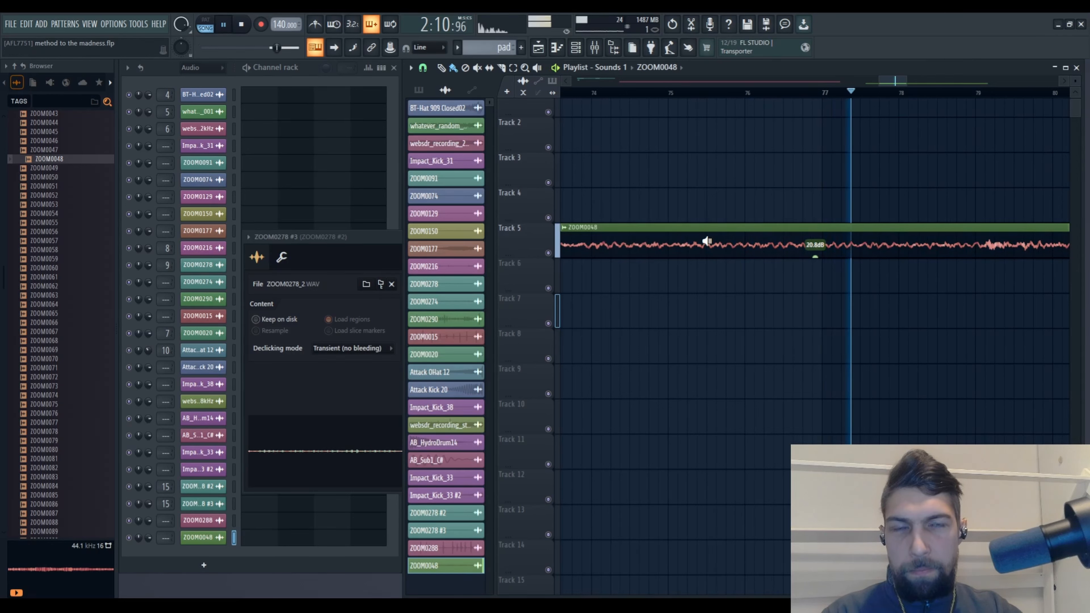
key("space")
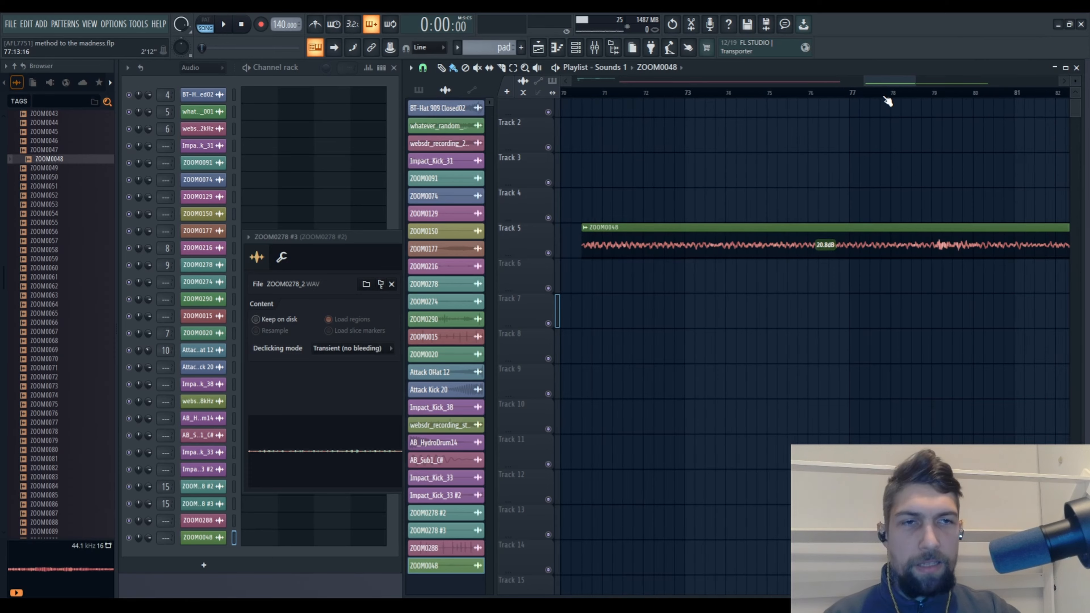
Route the ZOOM0048 channel to mixer track 16 and load the Frequency Shifter effect on that track
scroll(886, 99, "down", 10)
scroll(885, 100, "down", 2)
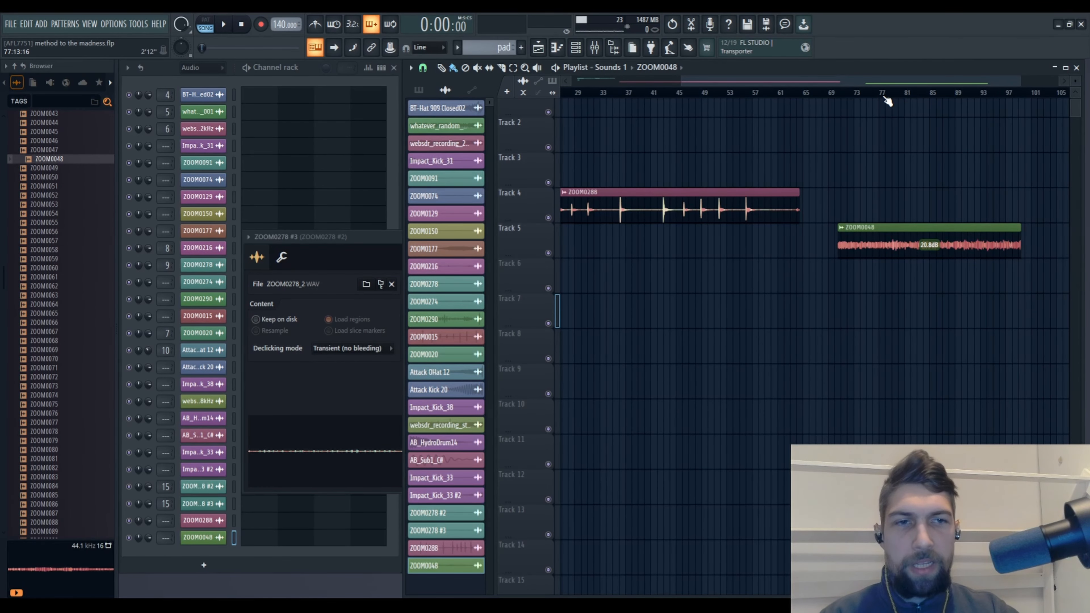
scroll(887, 99, "down", 2)
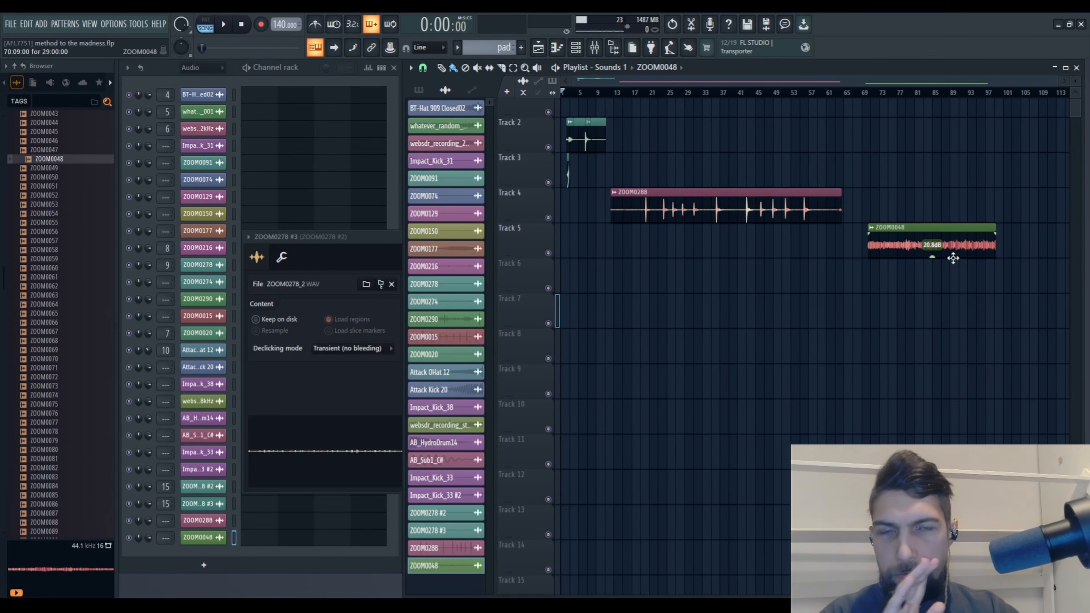
double_click(903, 236)
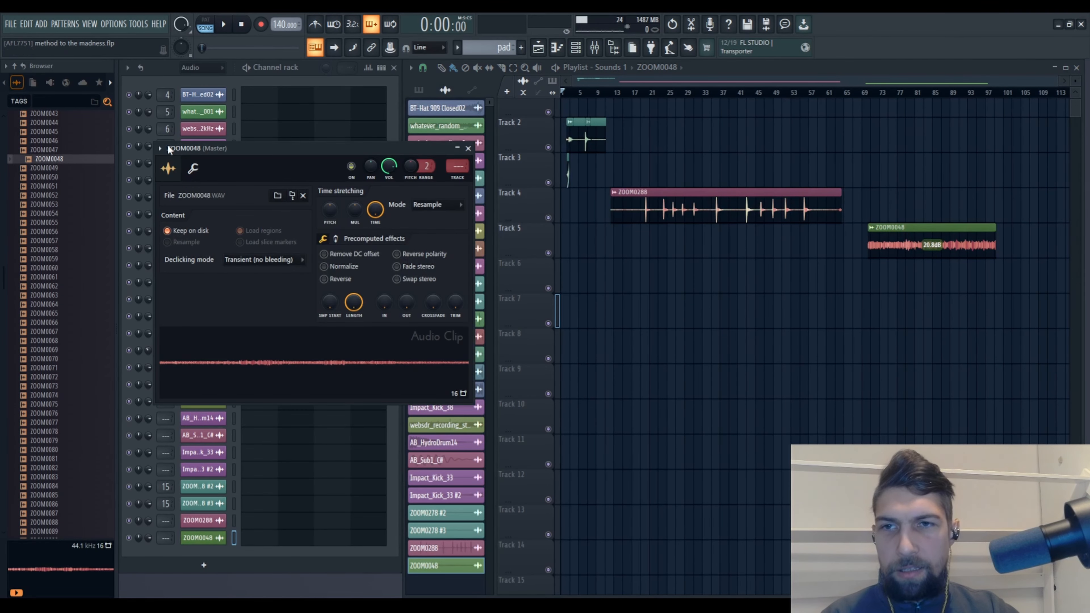
key("ctrl+l")
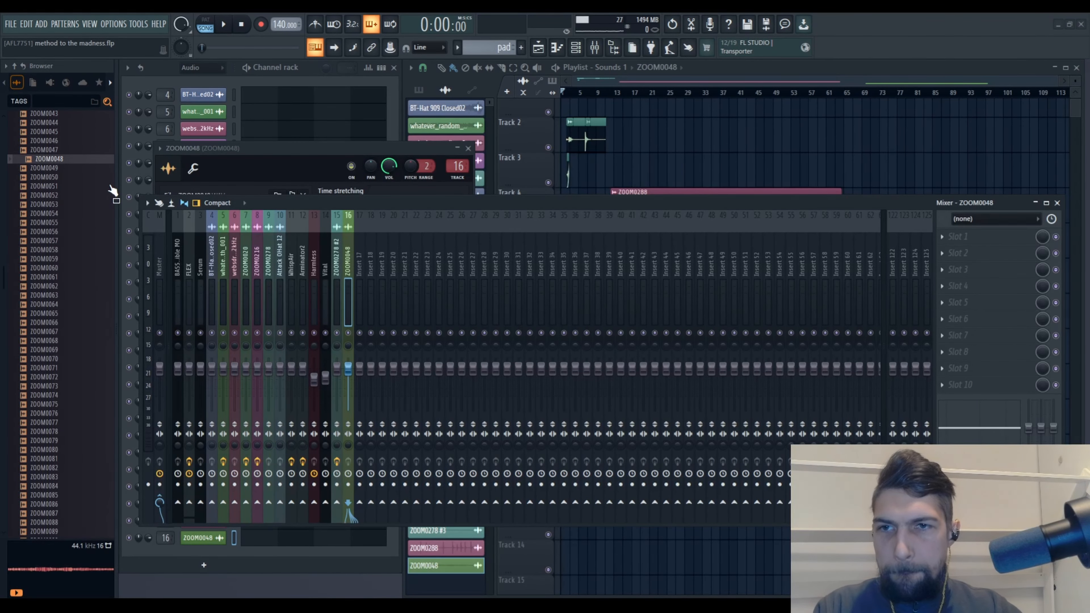
left_click_drag(987, 247, 981, 242)
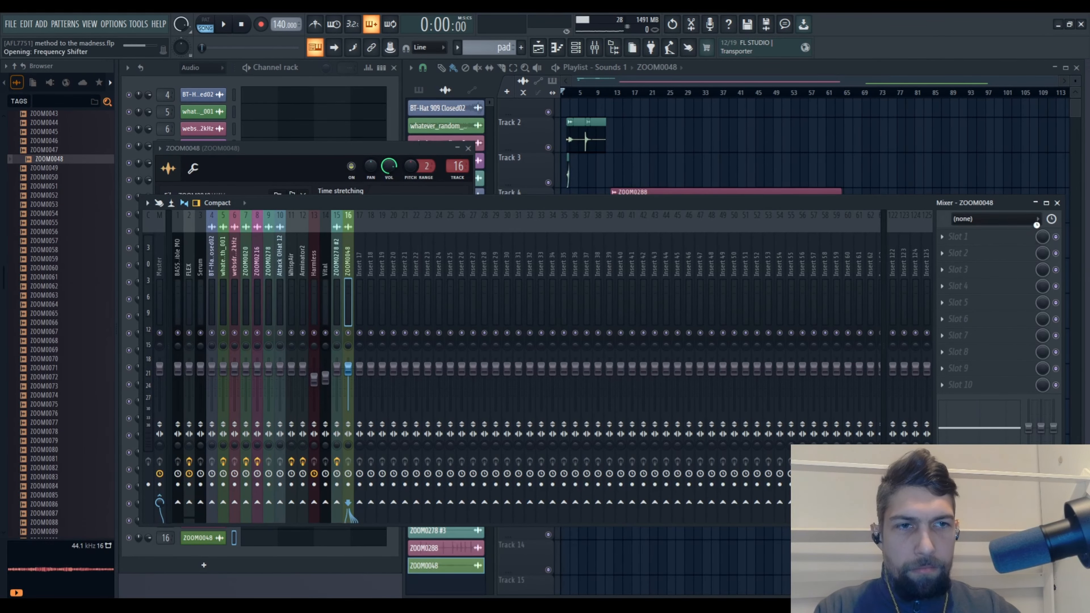
left_click(1057, 202)
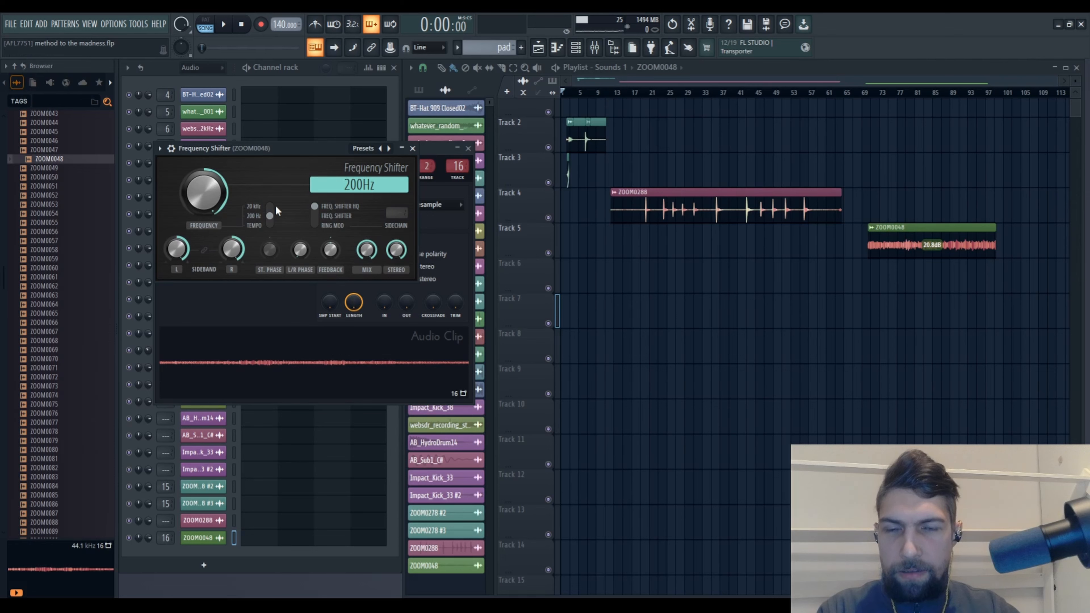
Set the Frequency Shifter type to 20 kHz and its frequency to 5105 Hz, and audition the ZOOM0048 clip
left_click(270, 209)
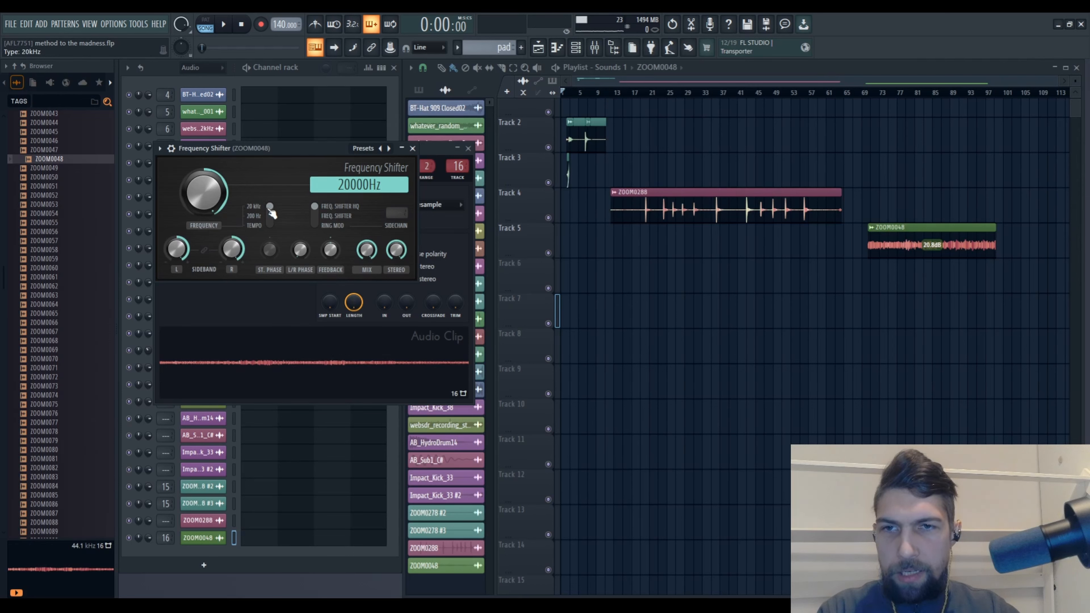
left_click_drag(229, 198, 228, 214)
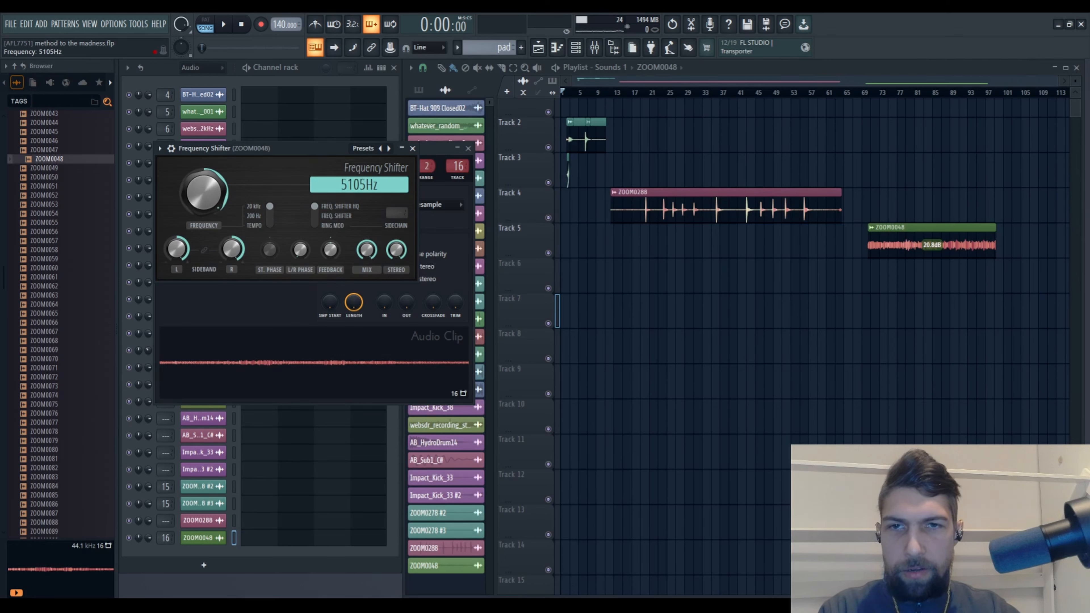
left_click_drag(282, 151, 320, 189)
left_click(886, 93)
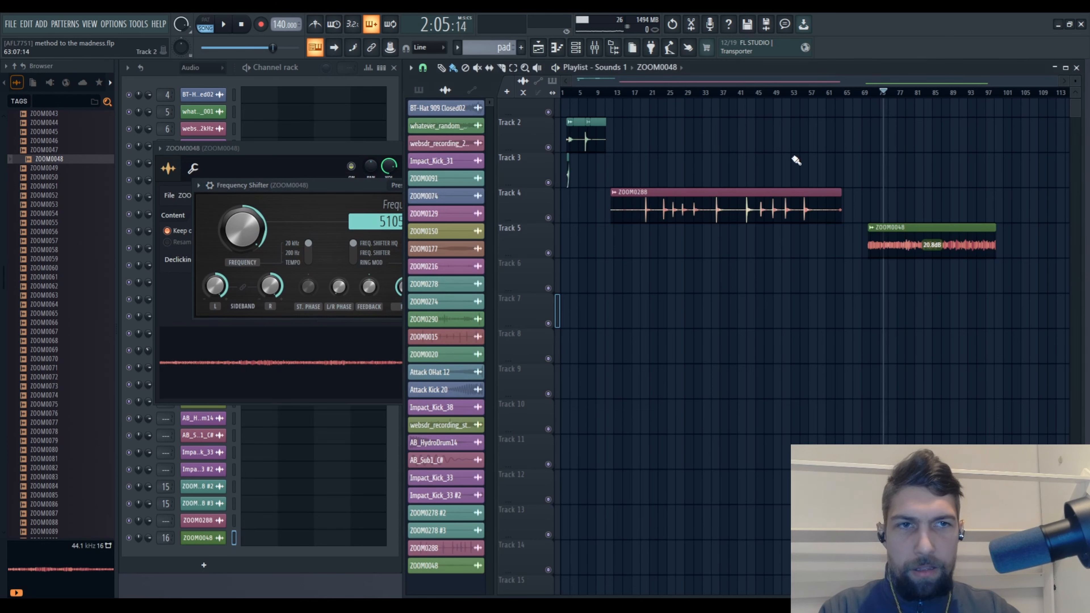
key("space")
left_click(243, 25)
left_click(243, 25)
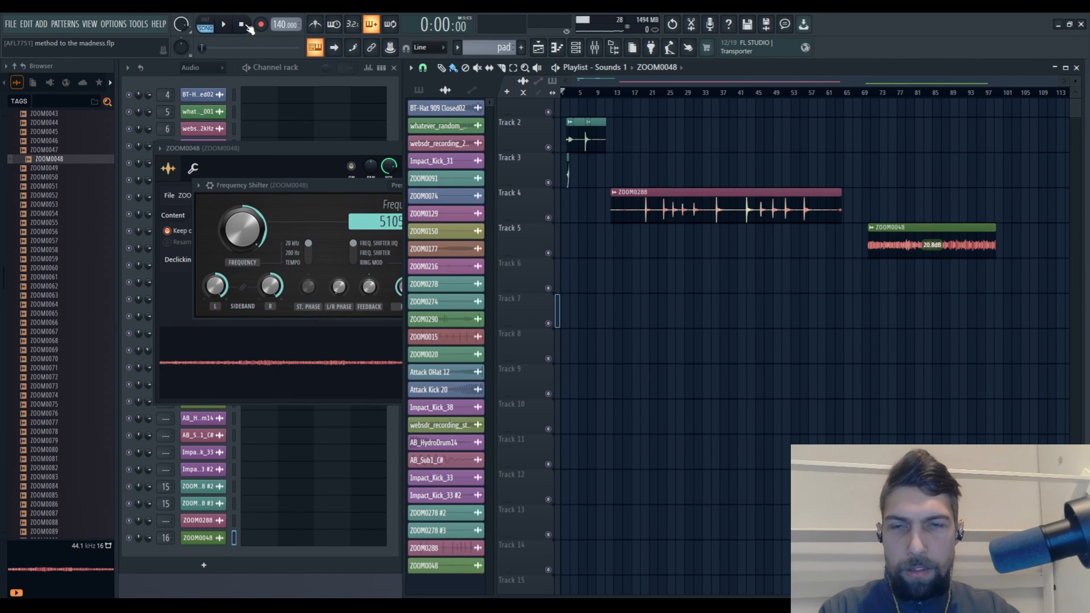
Lower the Frequency Shifter frequency to 1352 Hz, then to 73.2 Hz during playback, and close the effect and the channel settings
left_click_drag(243, 234, 243, 250)
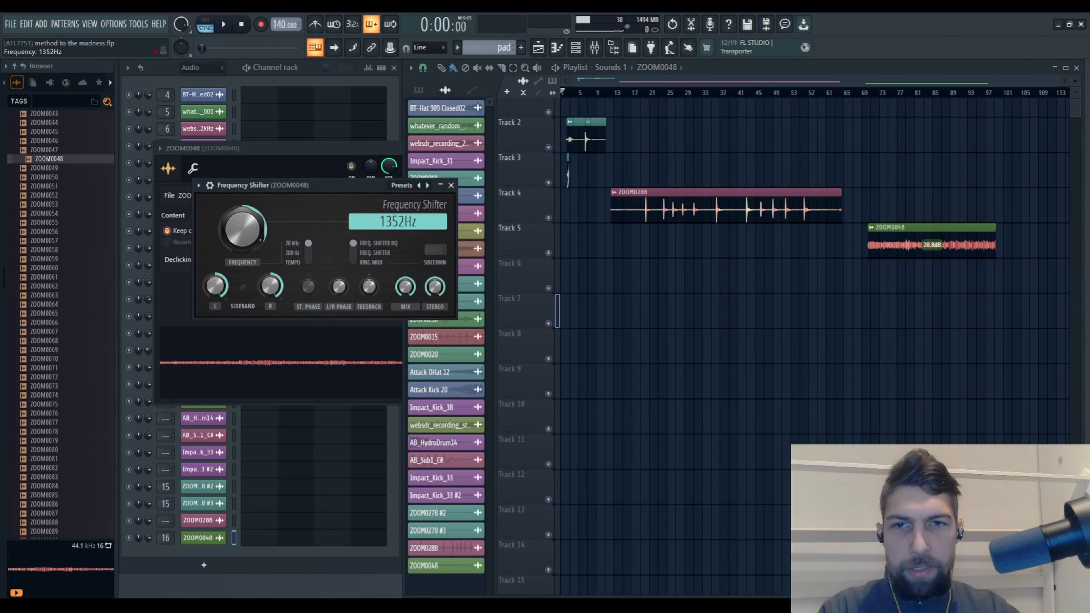
left_click(896, 95)
key("space")
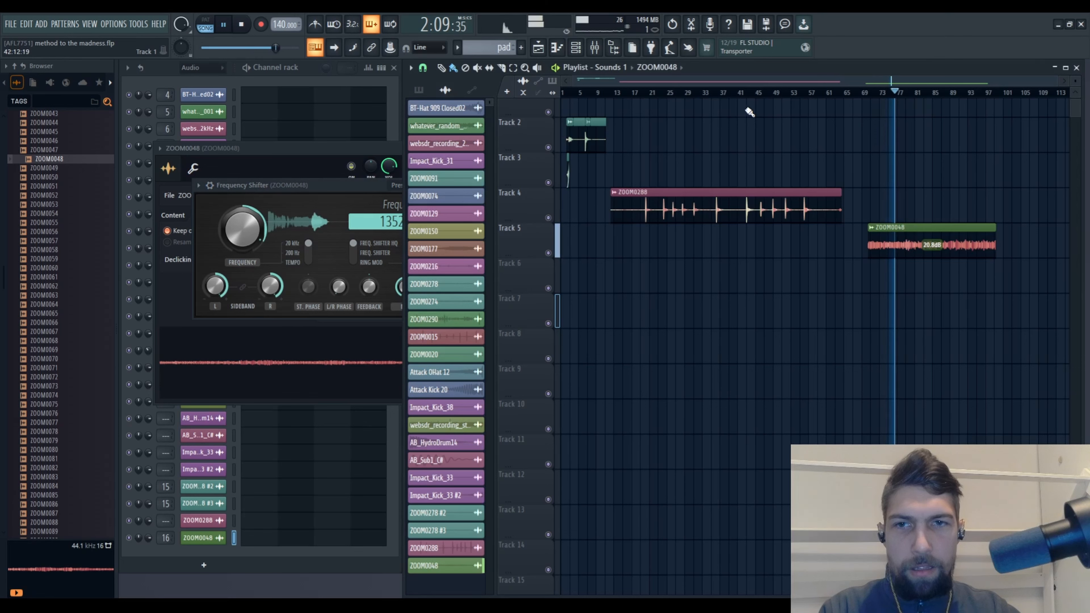
left_click_drag(305, 214, 243, 241)
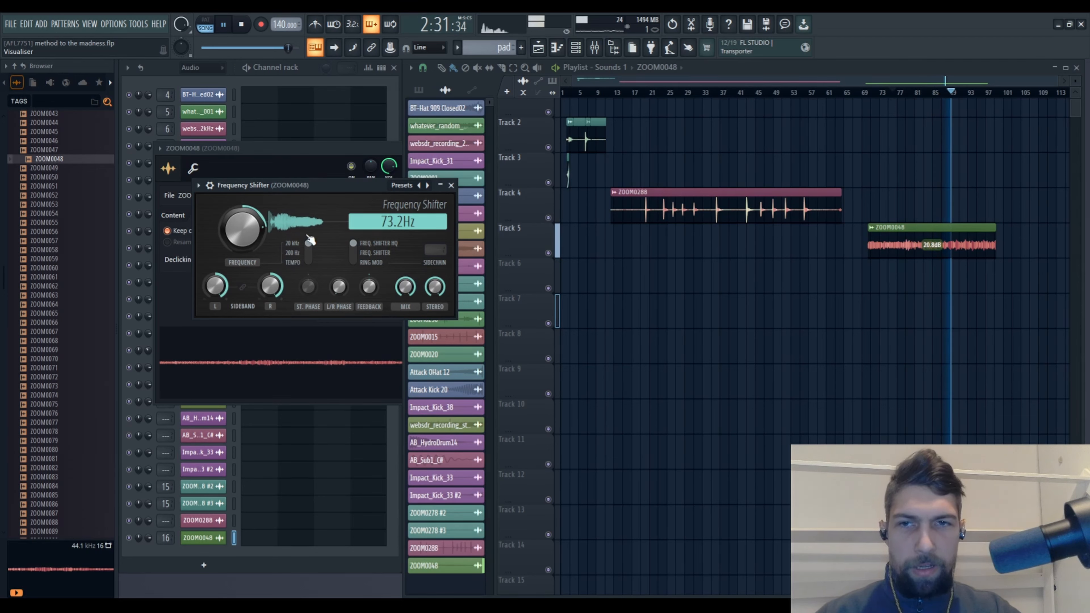
left_click(451, 185)
left_click(241, 25)
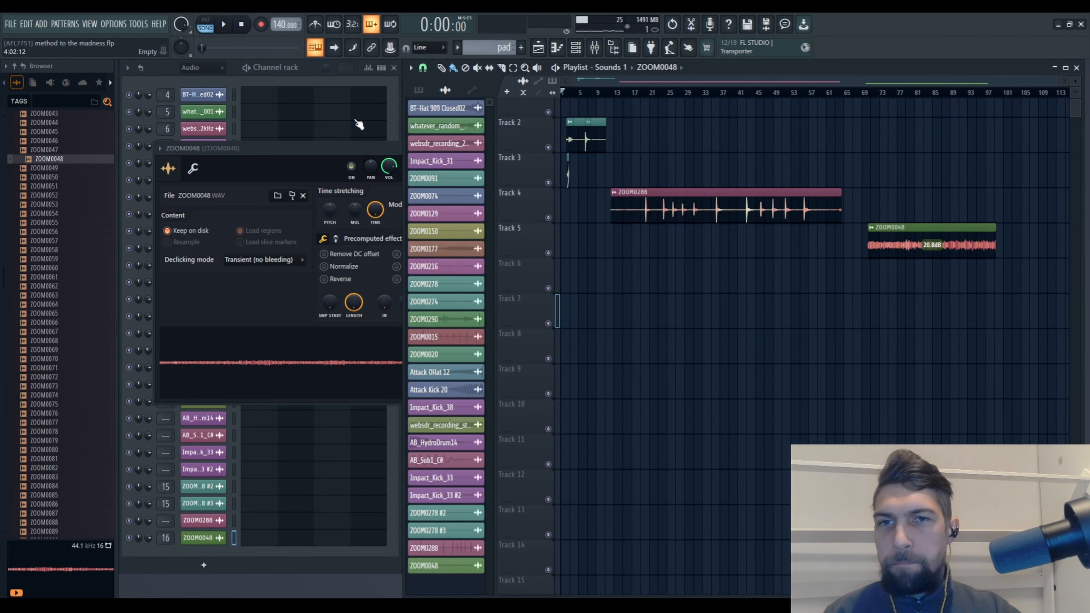
left_click(342, 151)
left_click(471, 148)
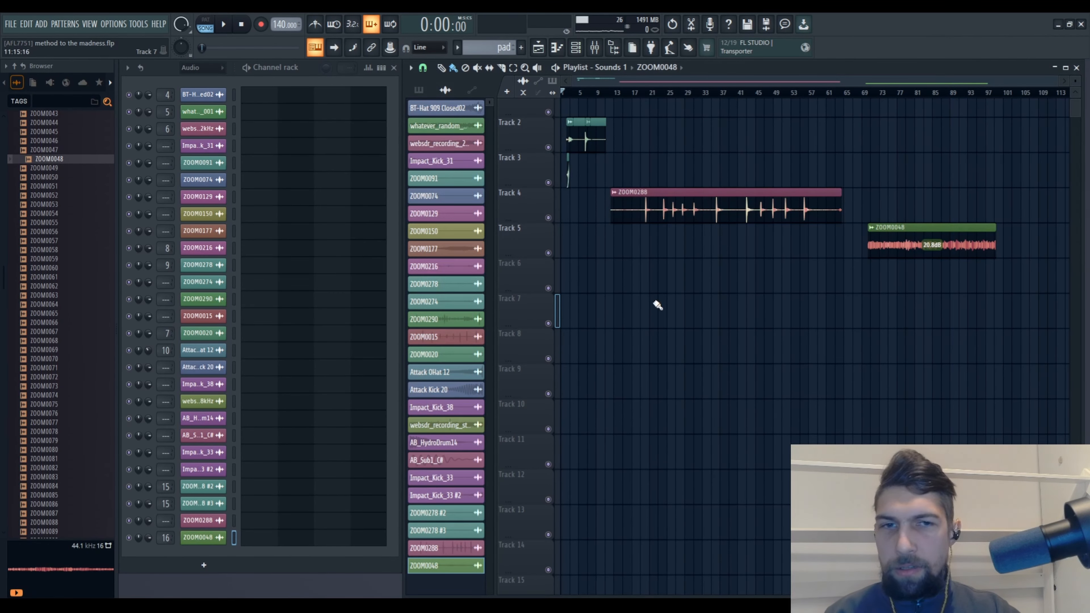
Select the ZOOM0288 clip on Track 4 and audition its hit near bar 24
scroll(638, 148, "up", 5)
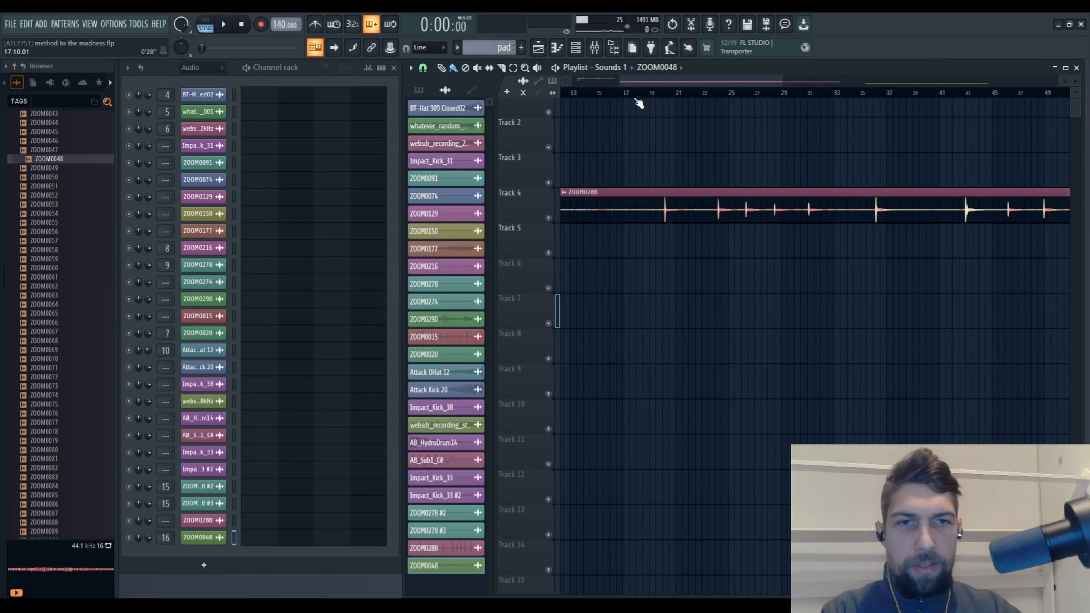
left_click(667, 192)
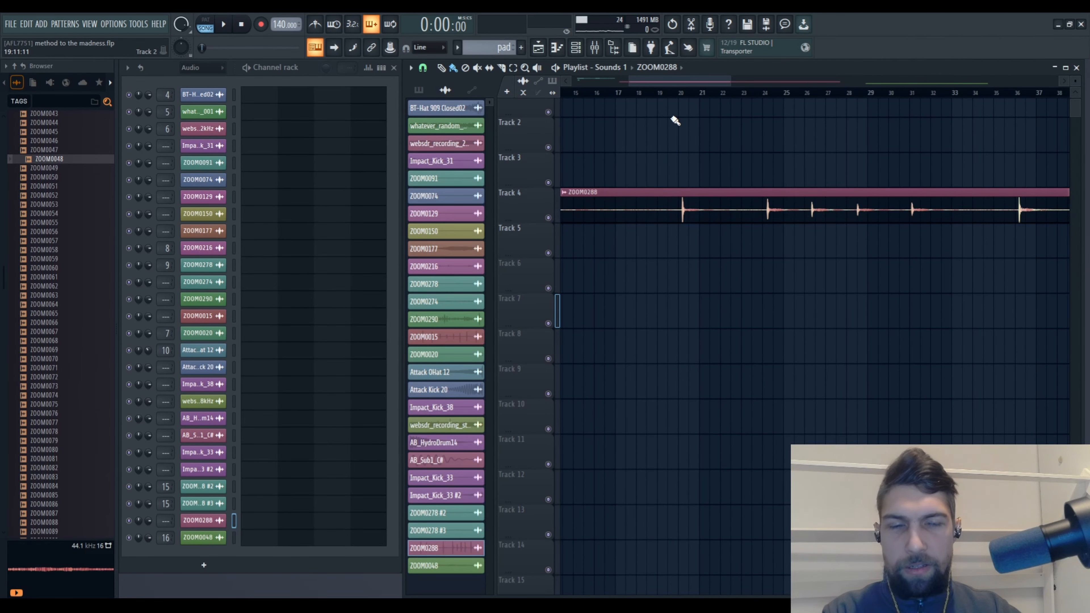
left_click(676, 204)
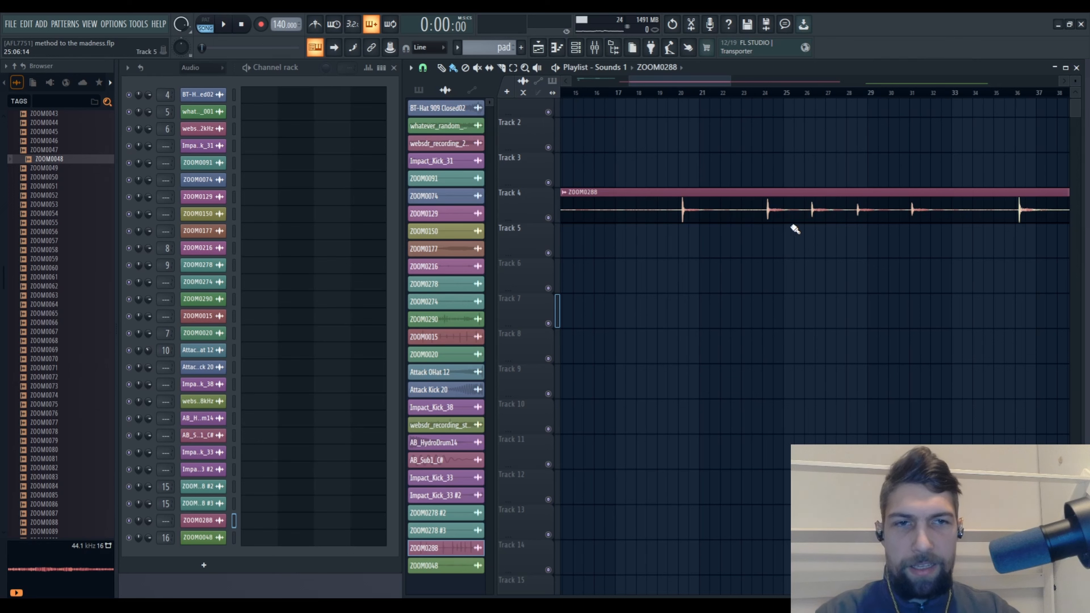
right_click(762, 211, "alt")
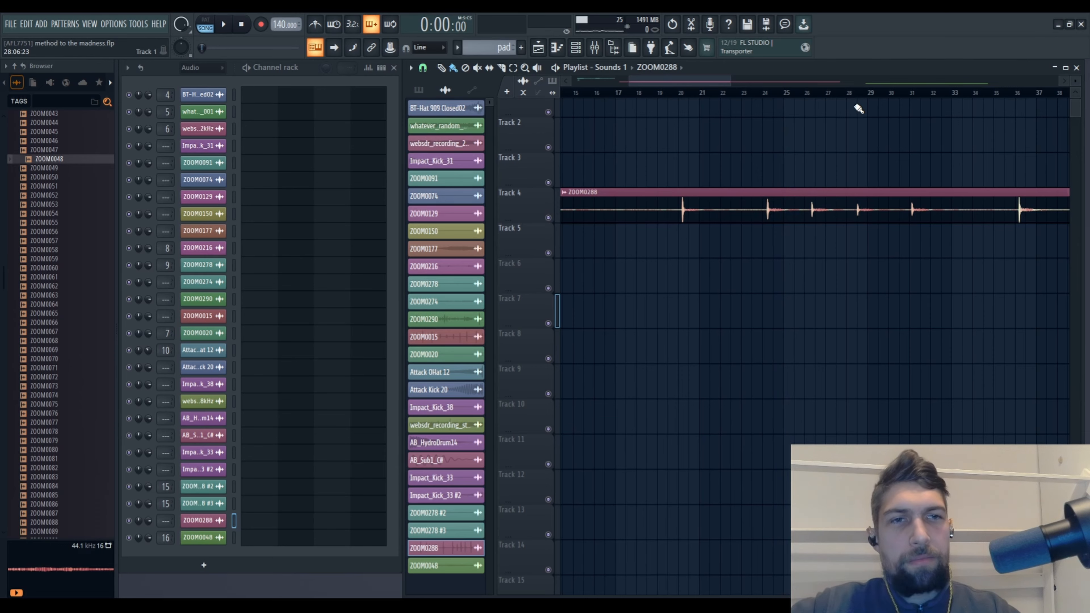
scroll(858, 101, "down", 3)
scroll(858, 100, "down", 2)
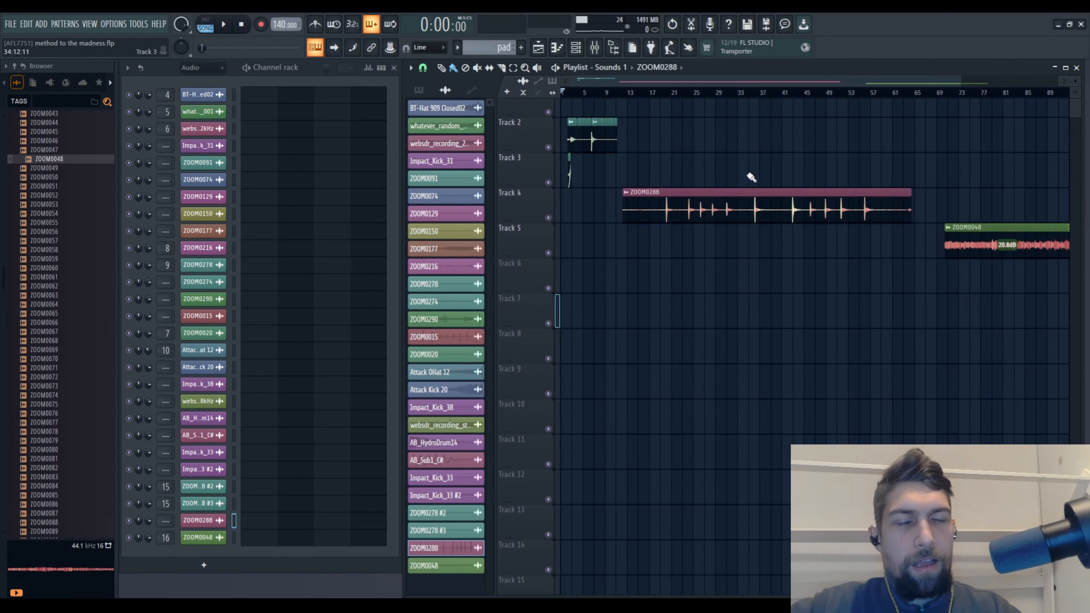
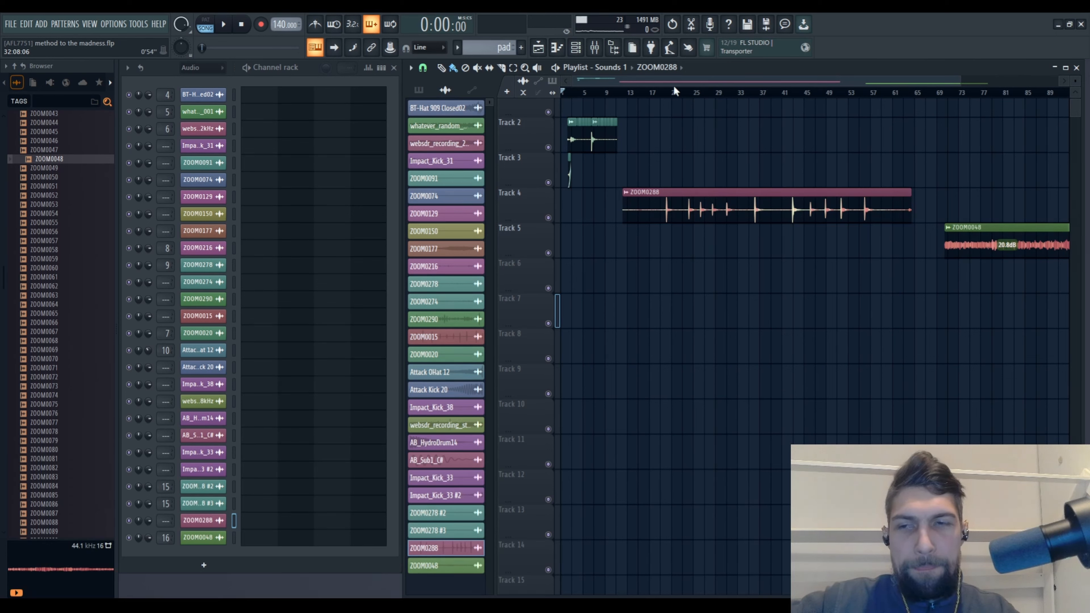
Collapse the browser's expanded folders and examine the individual hits along the ZOOM0288 clip on Track 4
left_click(17, 66)
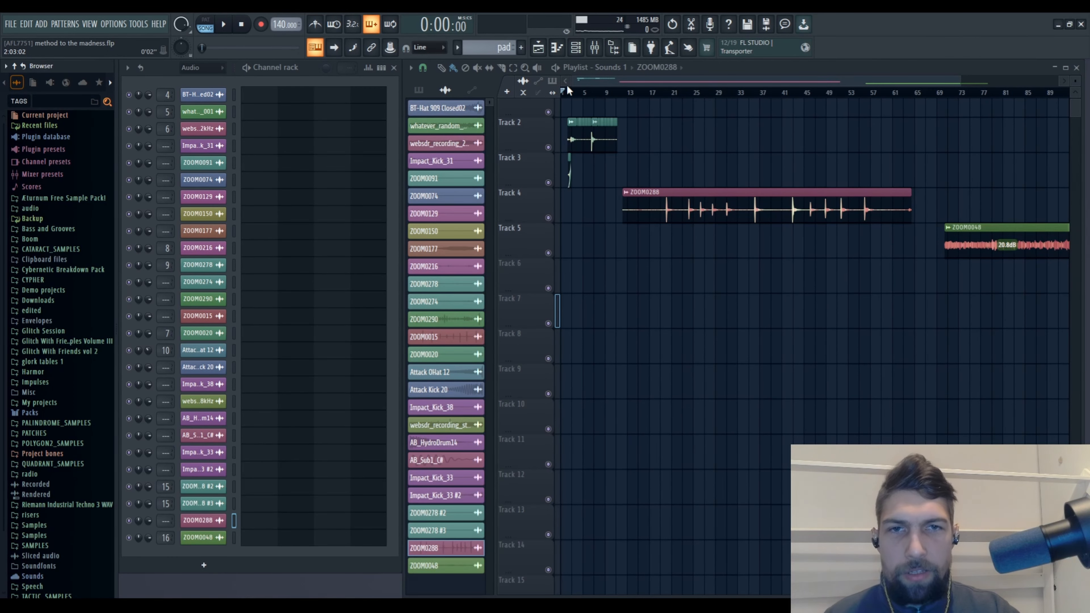
scroll(578, 102, "up", 5)
left_click_drag(888, 270, 696, 301)
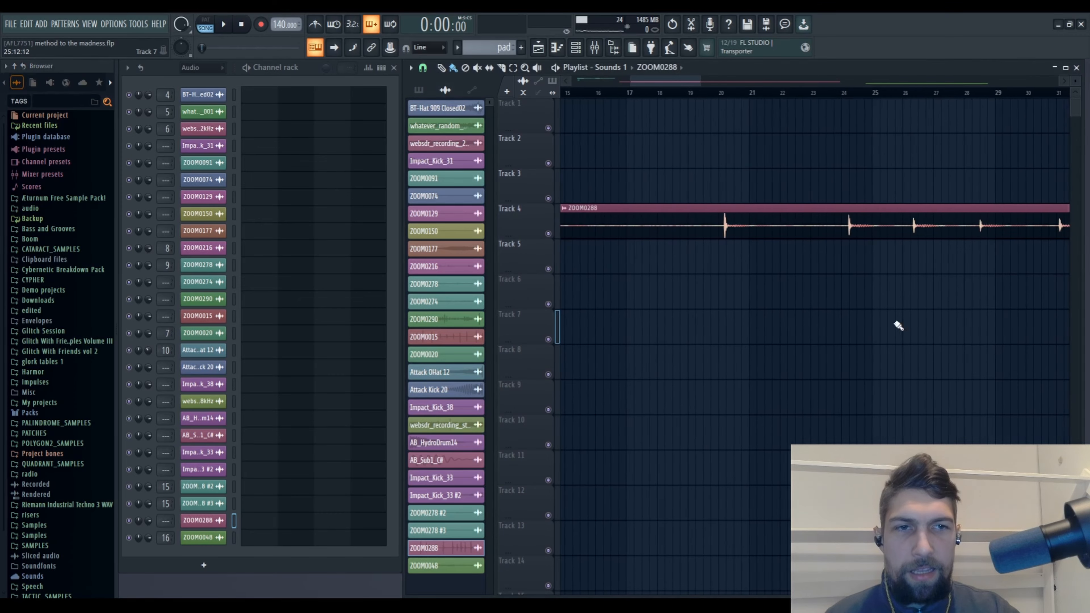
left_click_drag(898, 326, 796, 232)
scroll(785, 98, "up", 3)
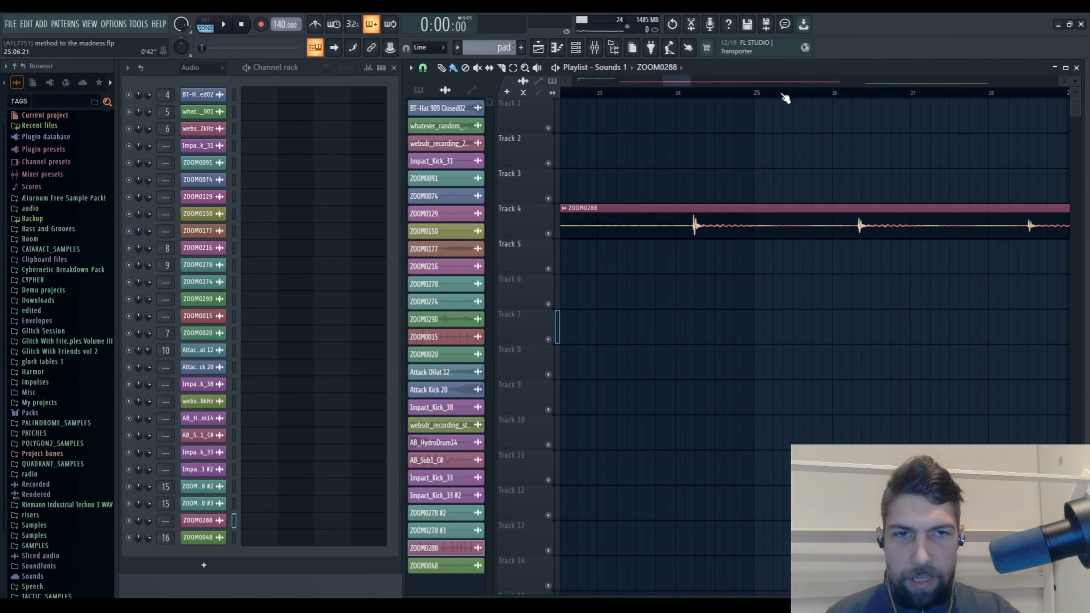
scroll(786, 98, "down", 6)
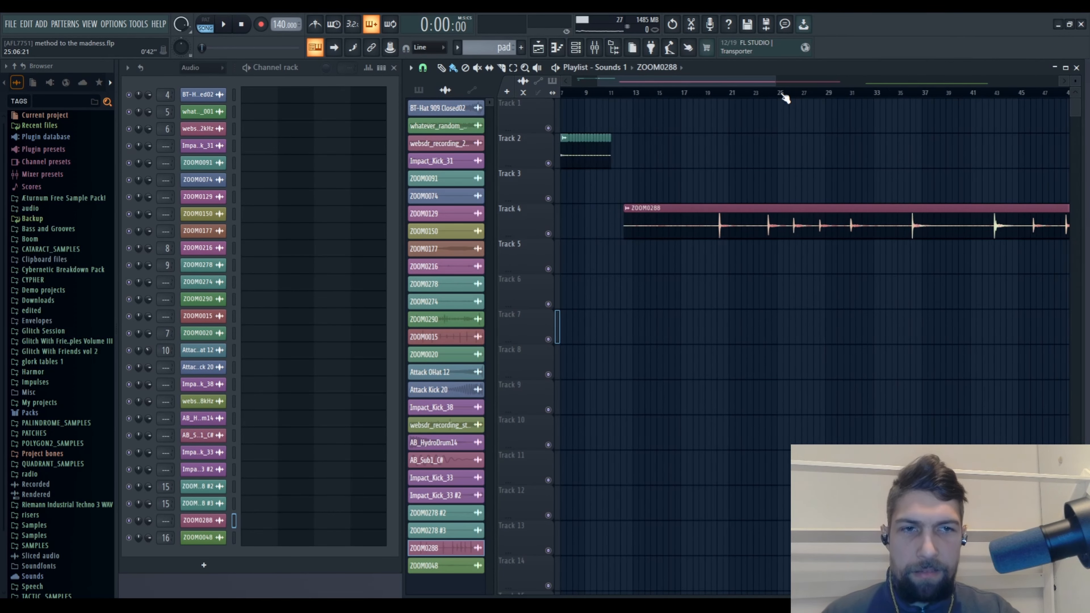
left_click_drag(904, 171, 815, 164)
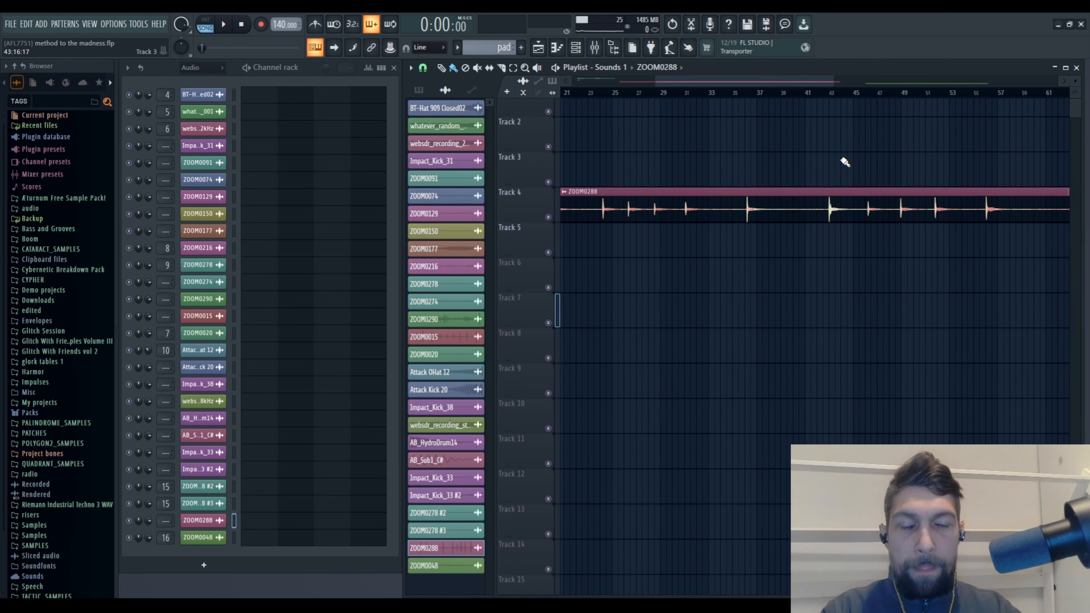
left_click_drag(876, 290, 689, 292)
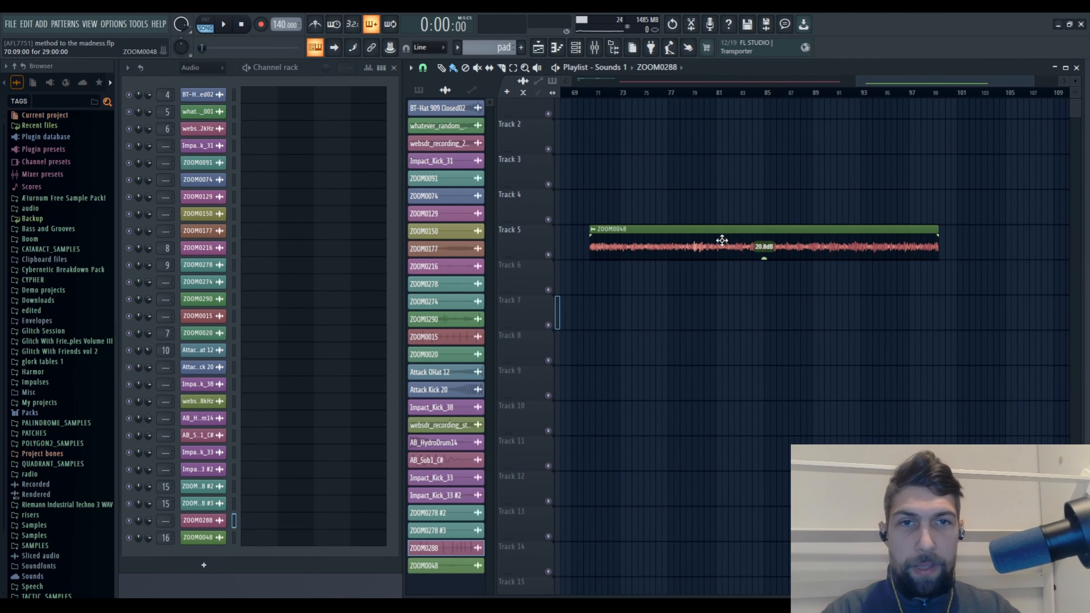
Undo the last change on the ZOOM0048 mixer track and audition the ZOOM0048 clip before and after the undo
right_click(641, 242, "alt")
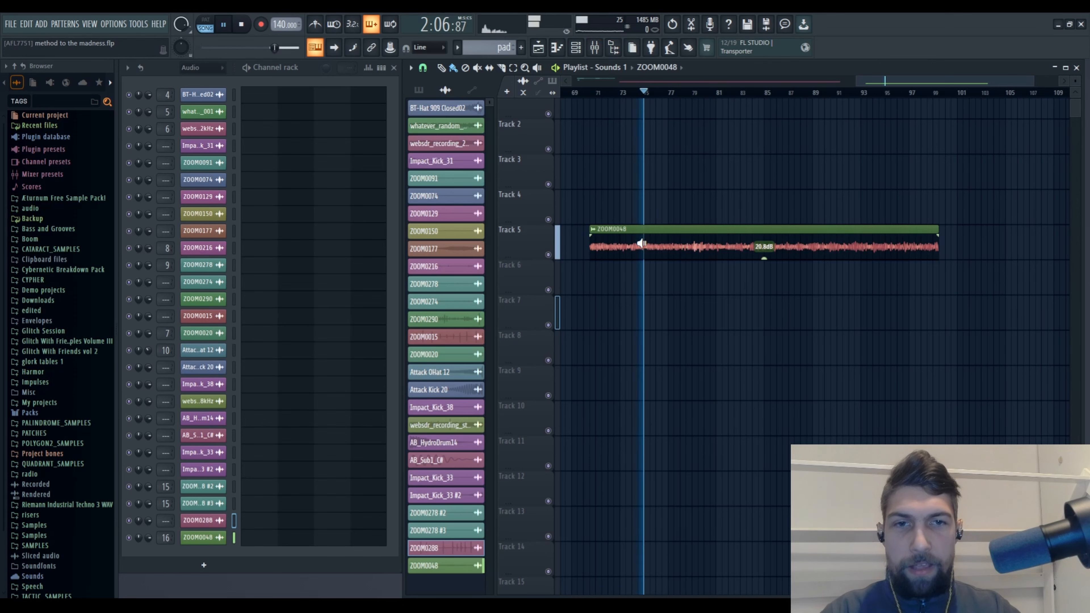
left_click(595, 47)
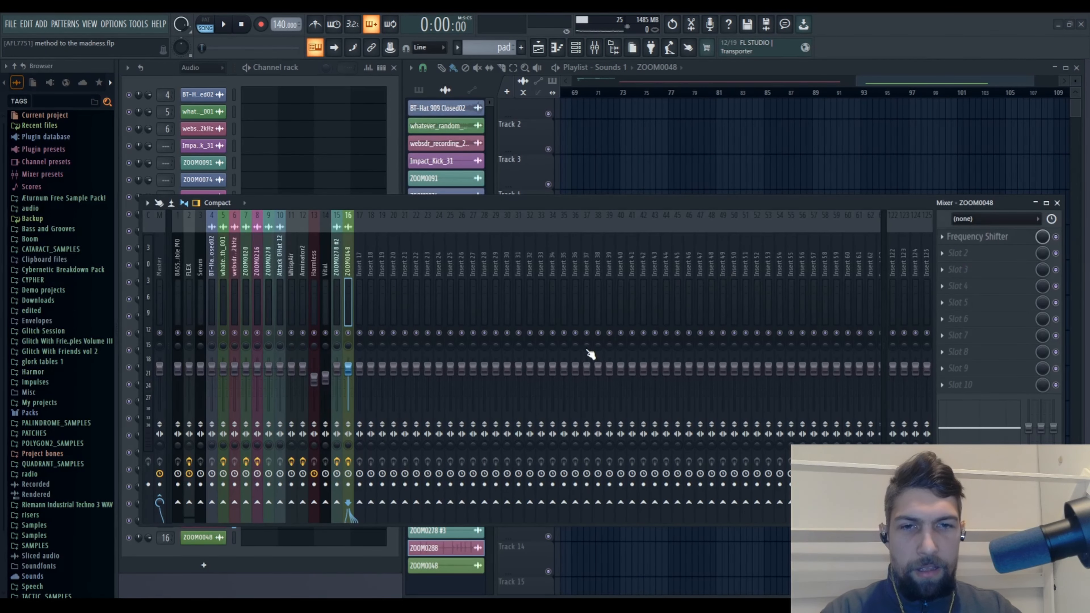
key("ctrl+z")
left_click(1056, 203)
right_click(684, 243, "alt")
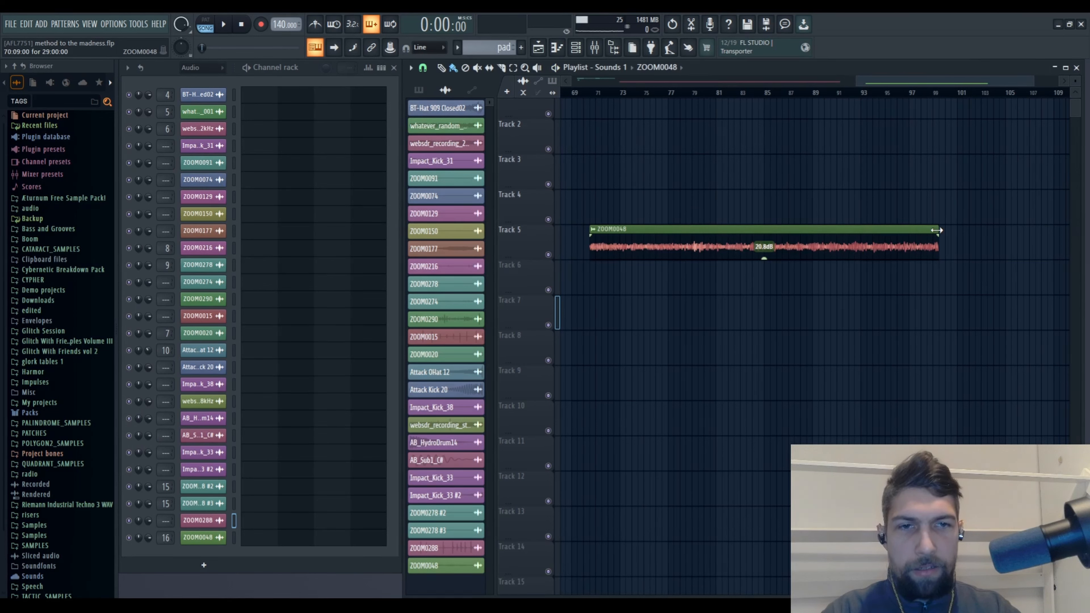
Compress the ZOOM0048 clip on Track 5 to a length of 5:08:00 and two progressively shorter lengths, auditioning each one
left_click_drag(937, 230, 655, 243)
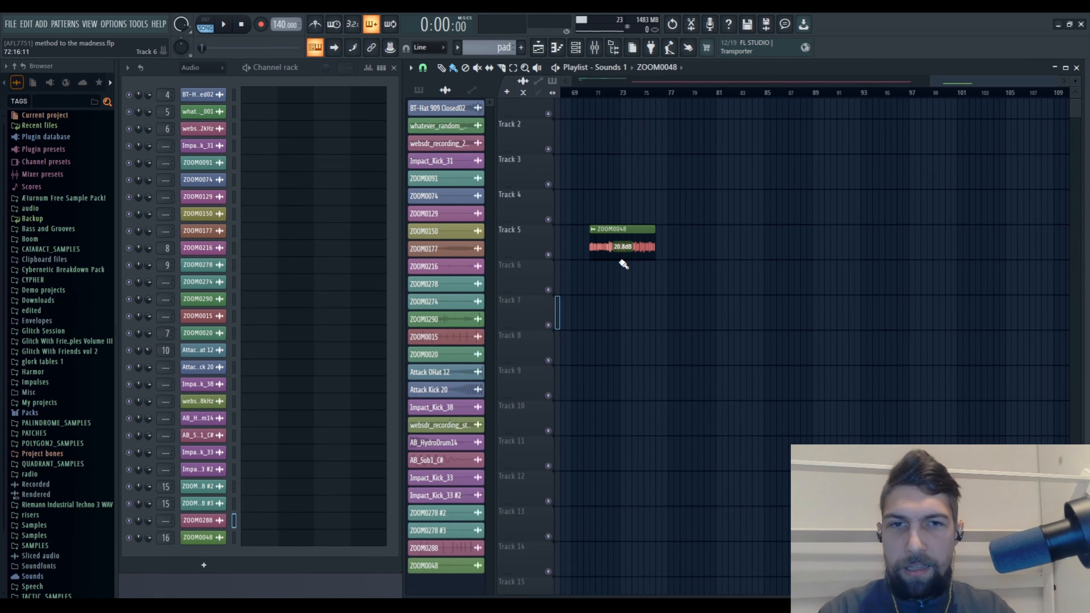
right_click(603, 252, "alt")
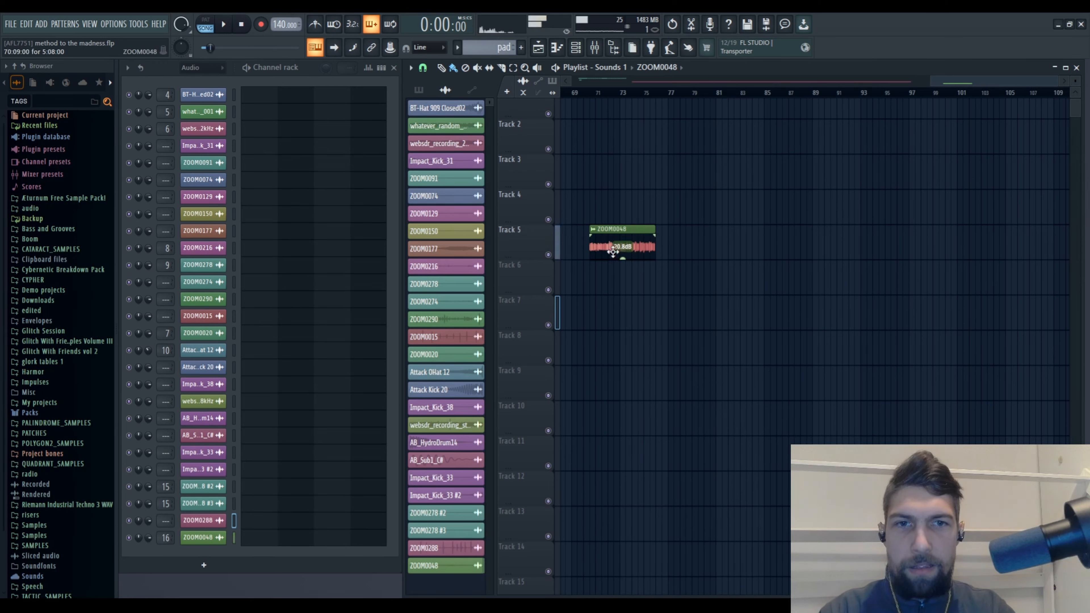
left_click_drag(654, 233, 613, 233)
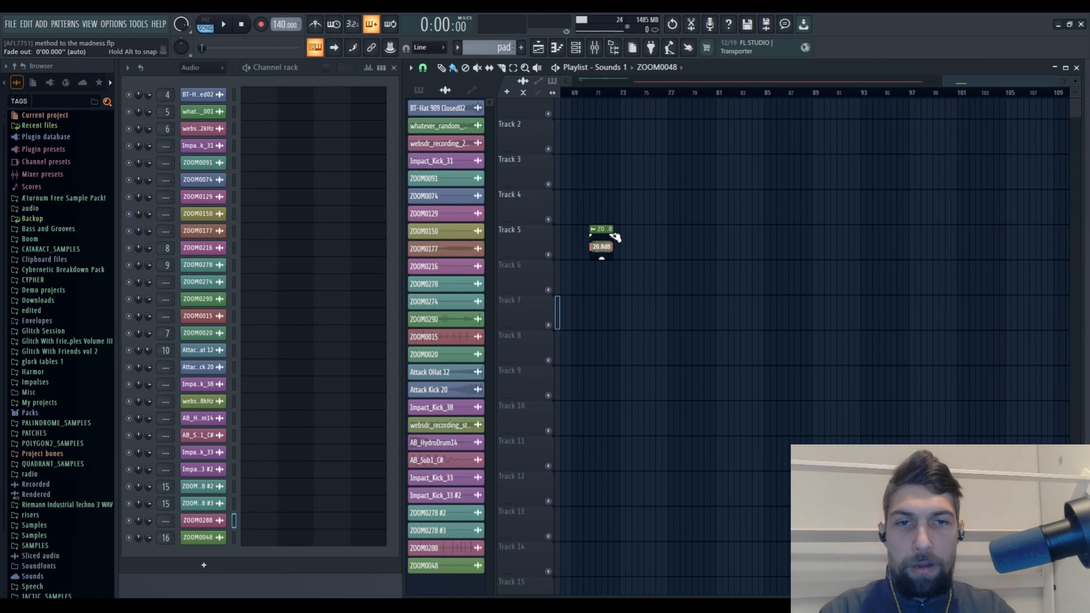
right_click(591, 238, "alt")
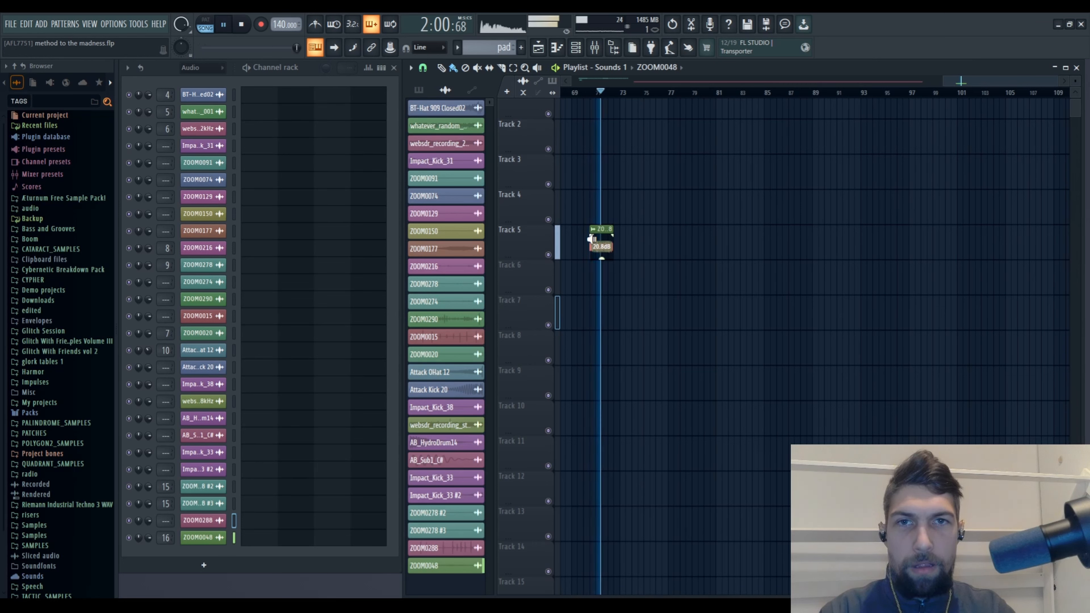
left_click_drag(613, 233, 599, 233)
right_click(592, 249, "alt")
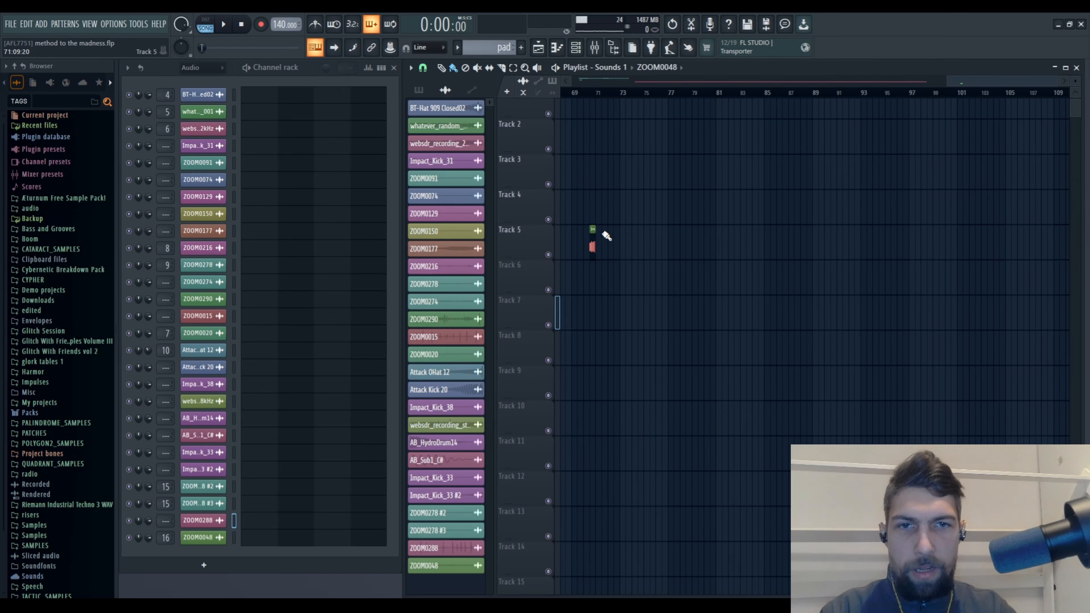
Stretch the compressed ZOOM0048 clip out to a length of 3:00:15 and audition the result
left_click_drag(596, 231, 628, 278)
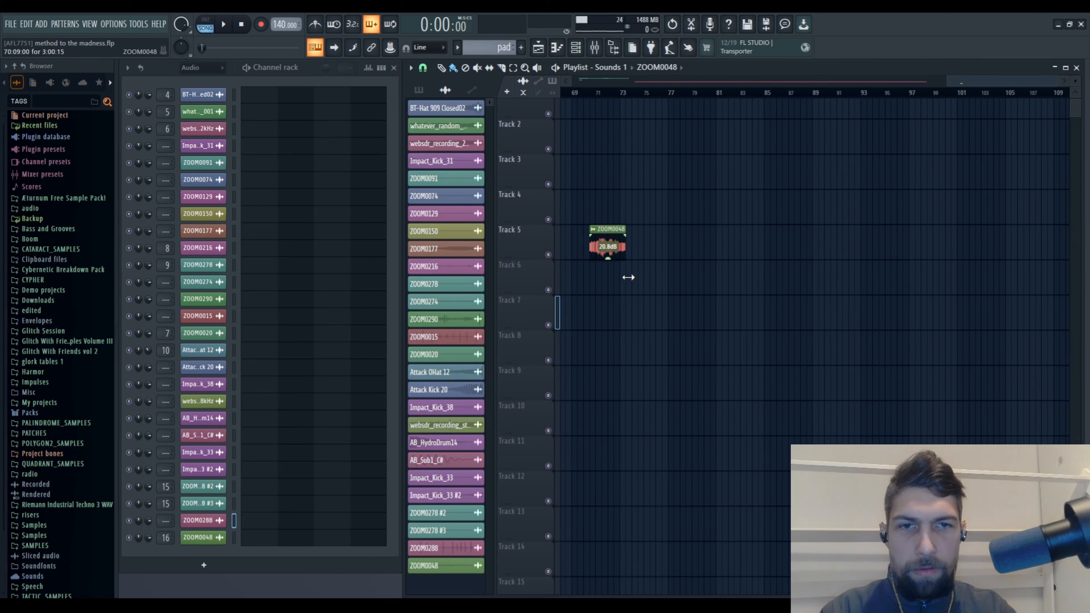
scroll(602, 95, "up", 5)
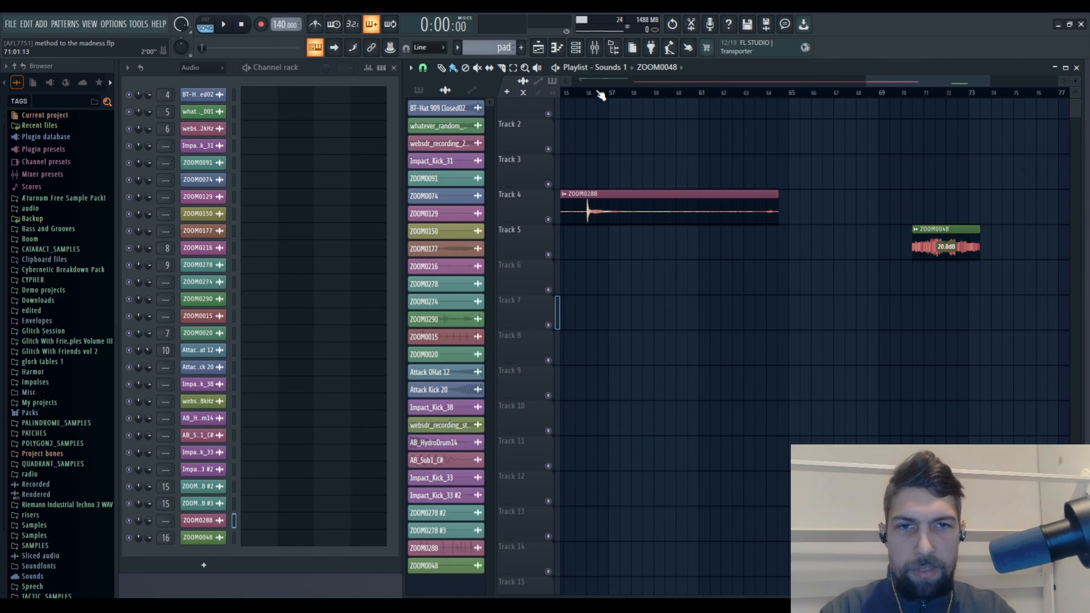
left_click_drag(964, 160, 682, 214)
right_click(634, 261, "alt")
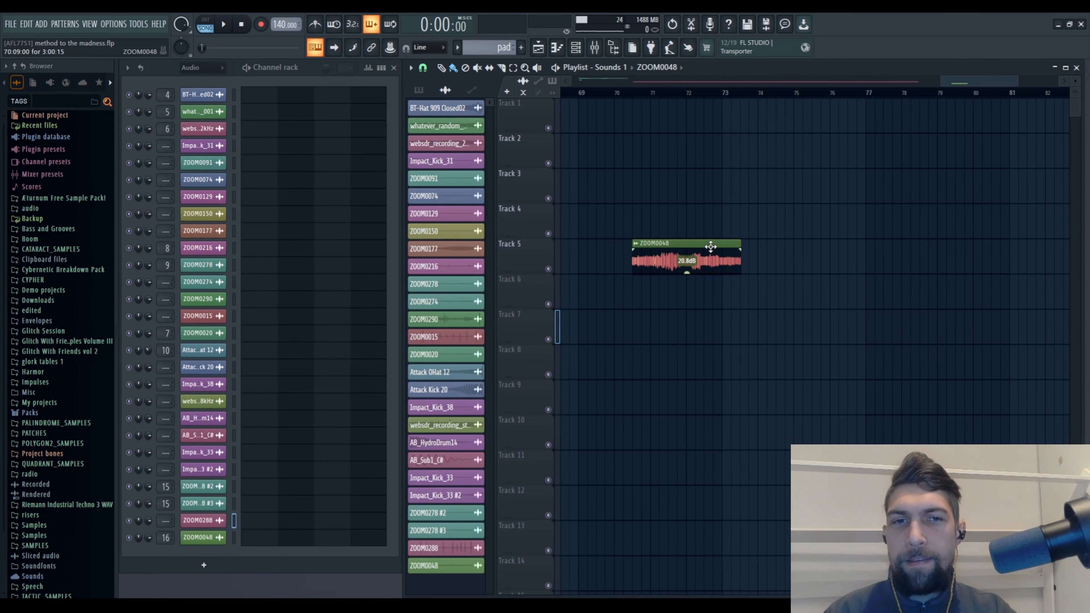
scroll(778, 95, "down", 5)
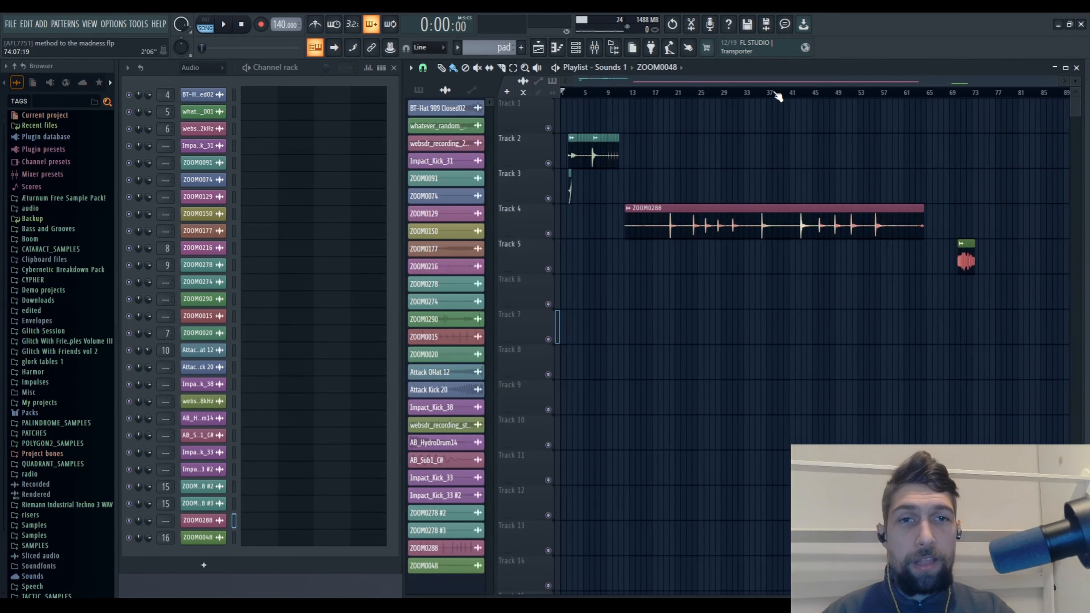